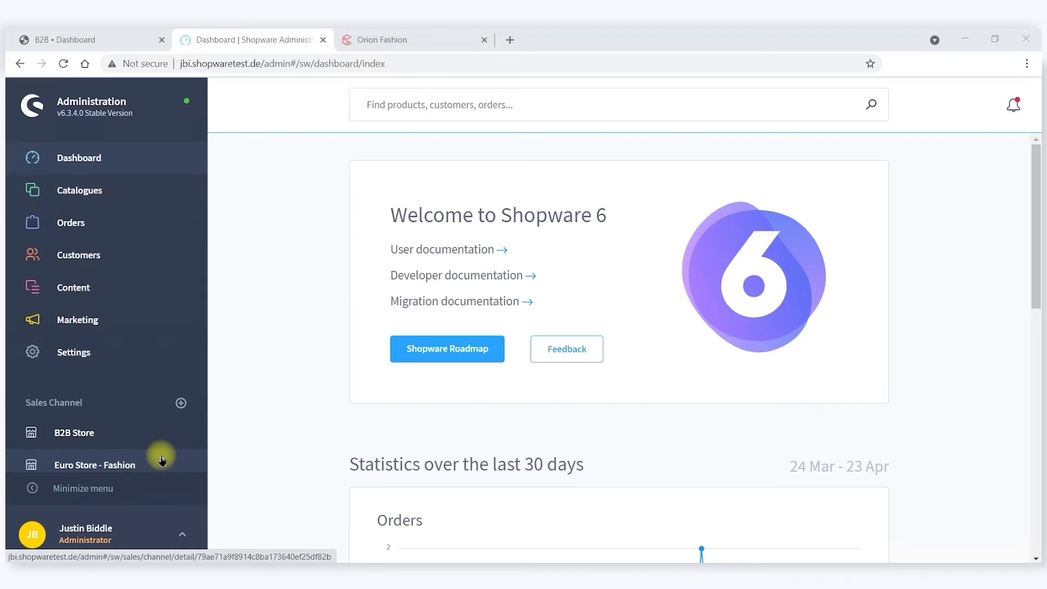
Open the Euro Store - Fashion sales channel and glance at the Orion Fashion and B2B dashboard tabs
scroll(162, 460, "down", 2)
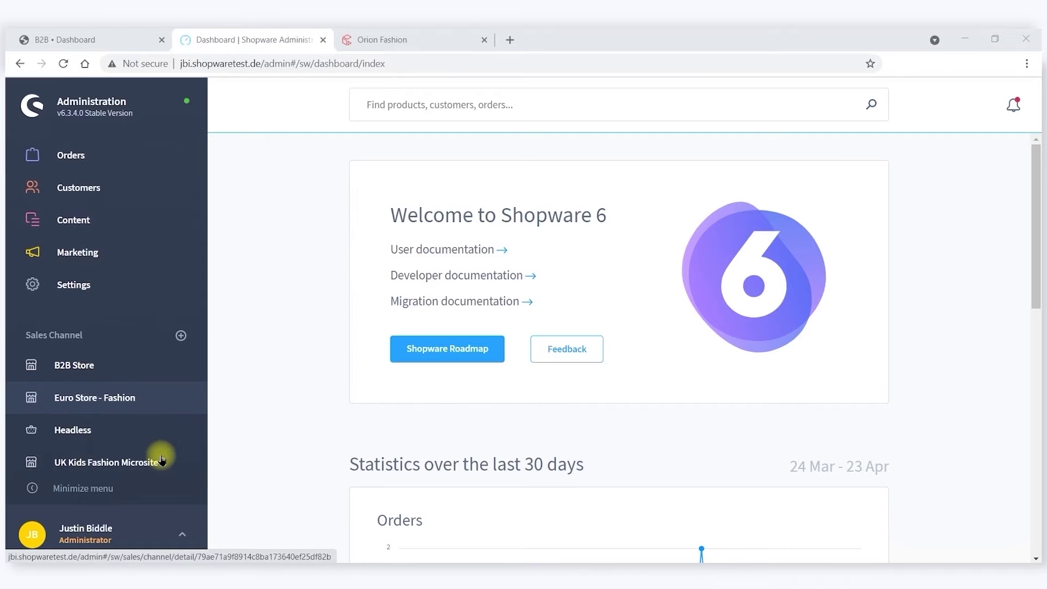
left_click(90, 409)
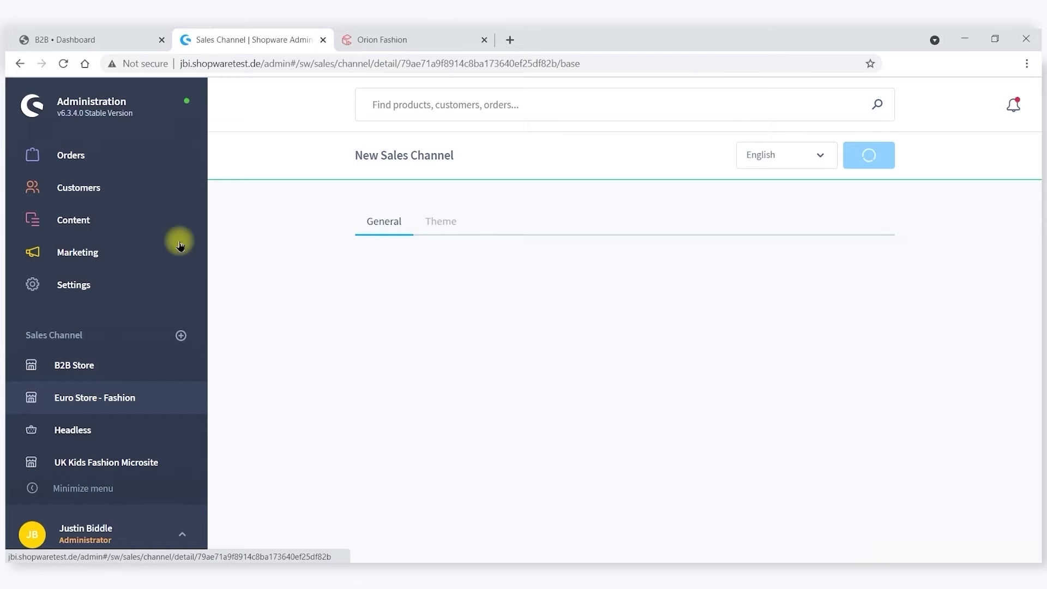
left_click(376, 40)
scroll(451, 276, "up", 15)
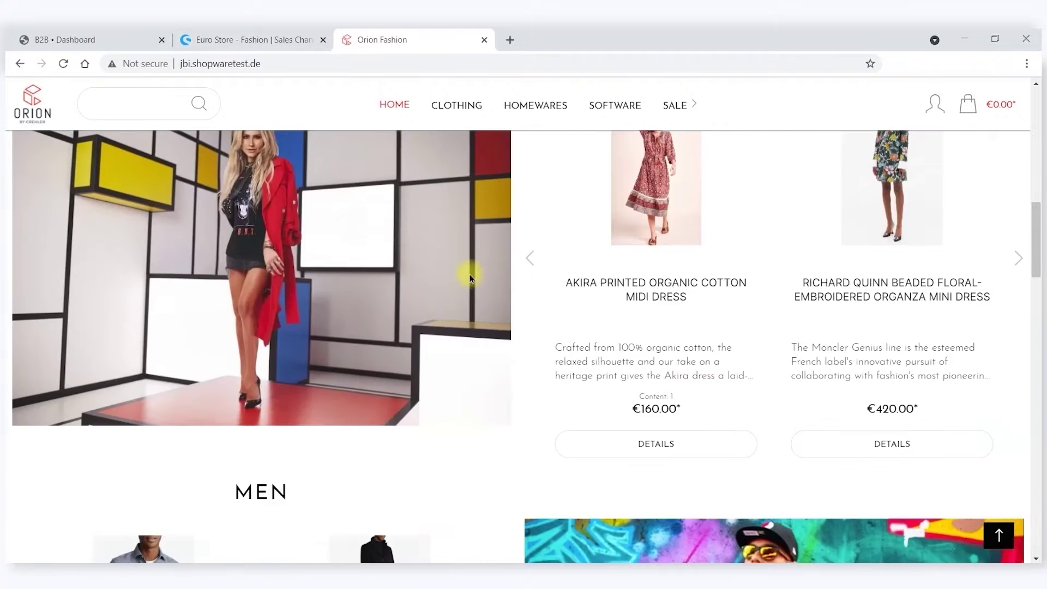
left_click(100, 39)
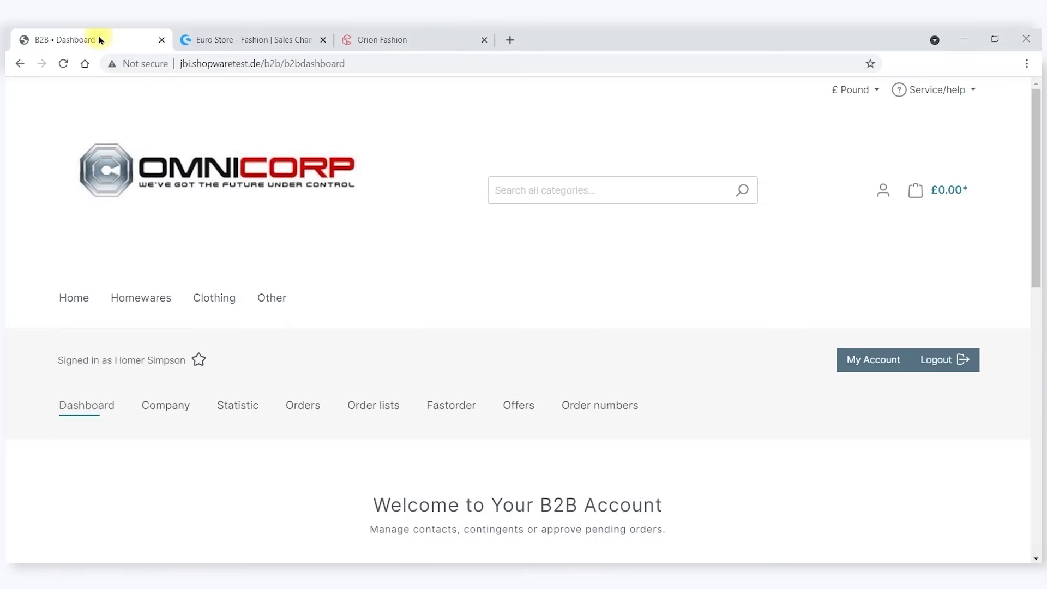
left_click(262, 38)
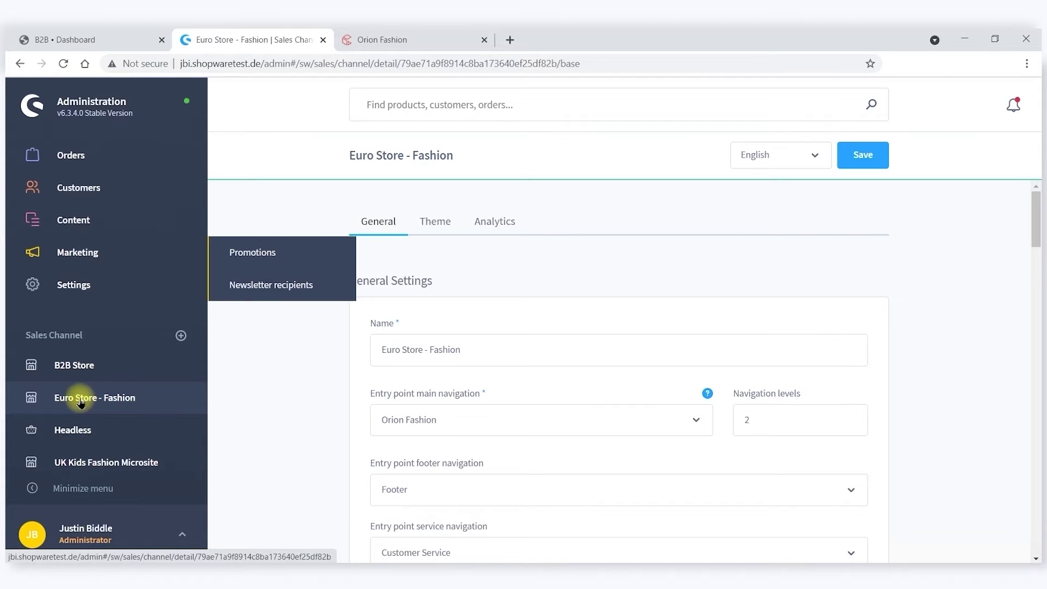
Open the B2B Store sales channel to show its Wholesale customer group, United Kingdom and English
left_click(71, 366)
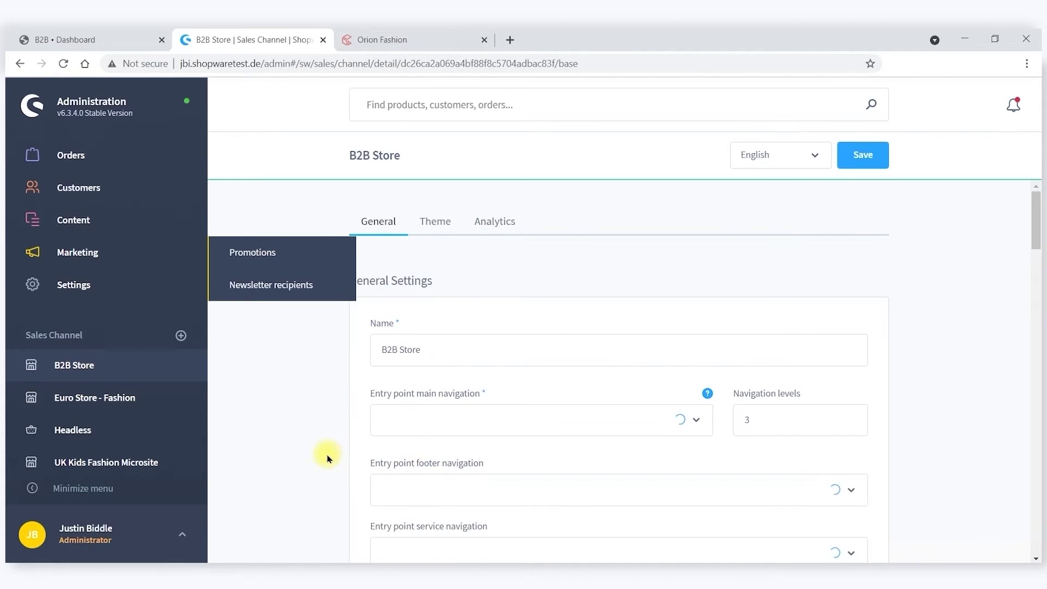
scroll(278, 385, "down", 3)
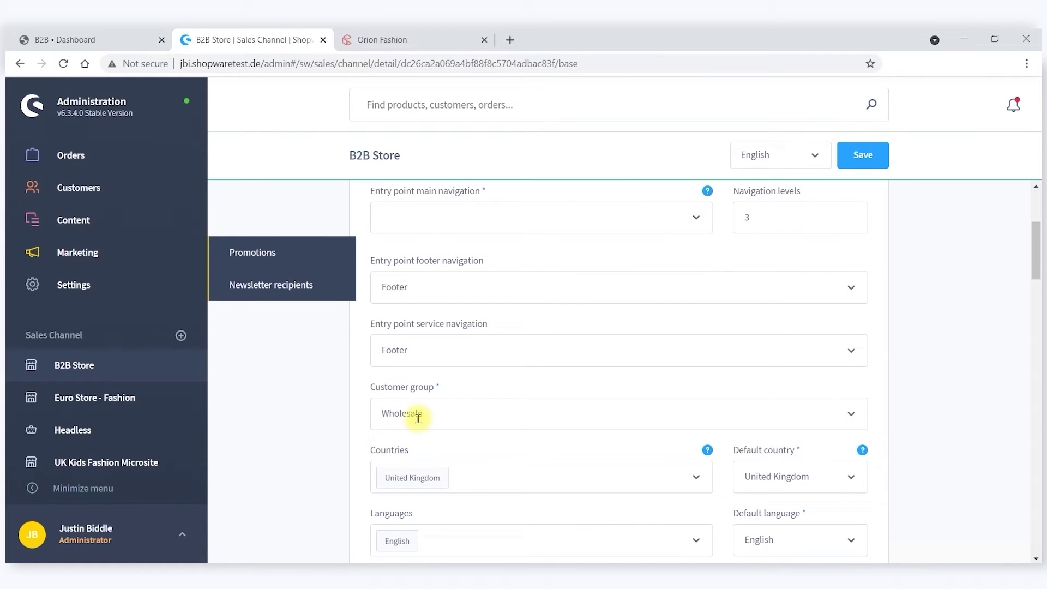
scroll(311, 447, "down", 2)
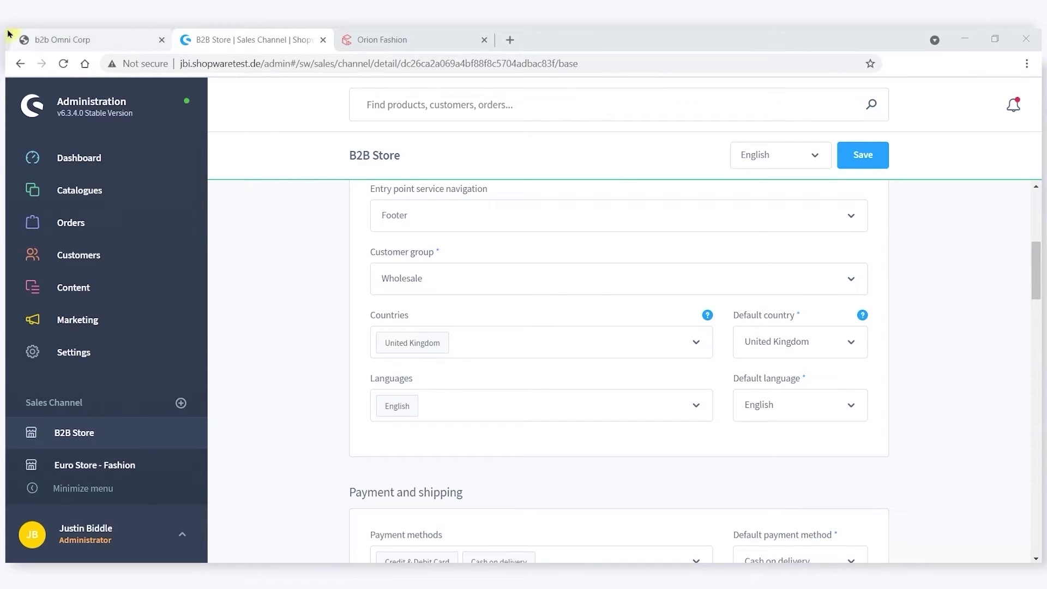
In the Omni Corp B2B storefront, open the account Dashboard and scroll to its Company, Statistic, Orders and Offers tiles
left_click(52, 39)
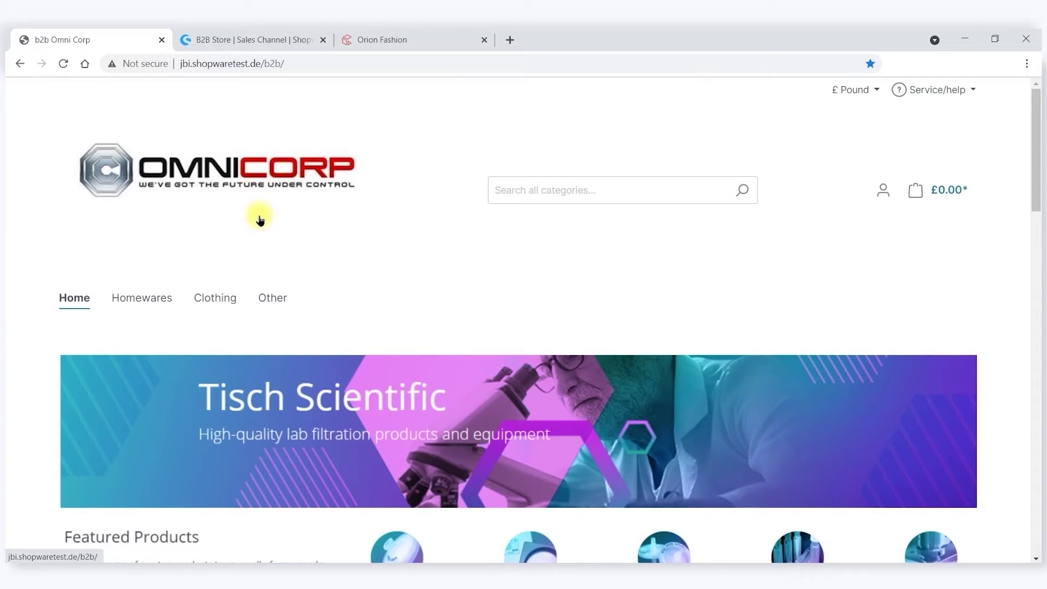
left_click(392, 40)
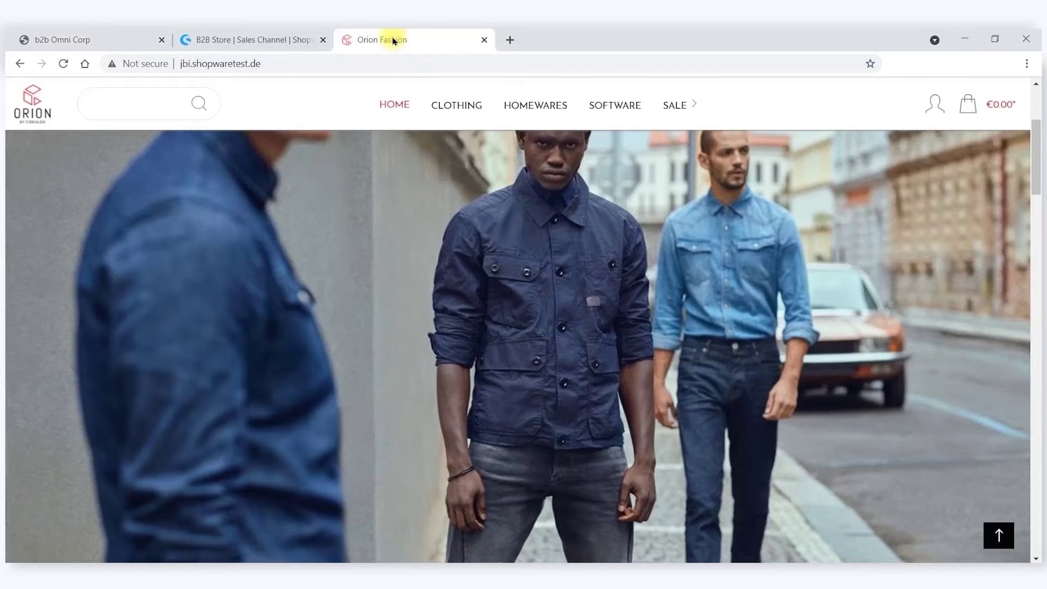
left_click(93, 41)
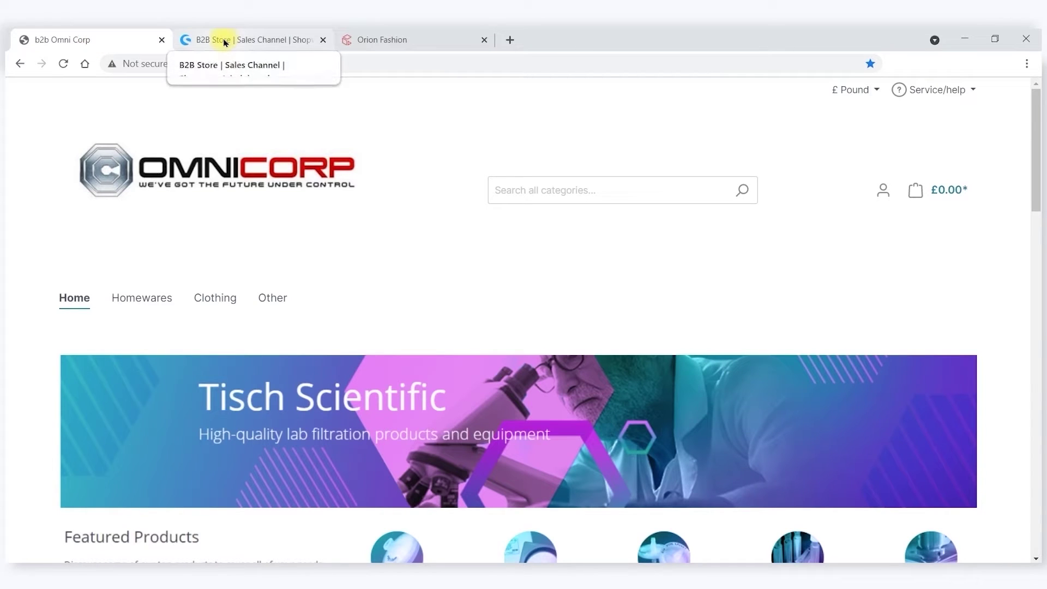
left_click(883, 194)
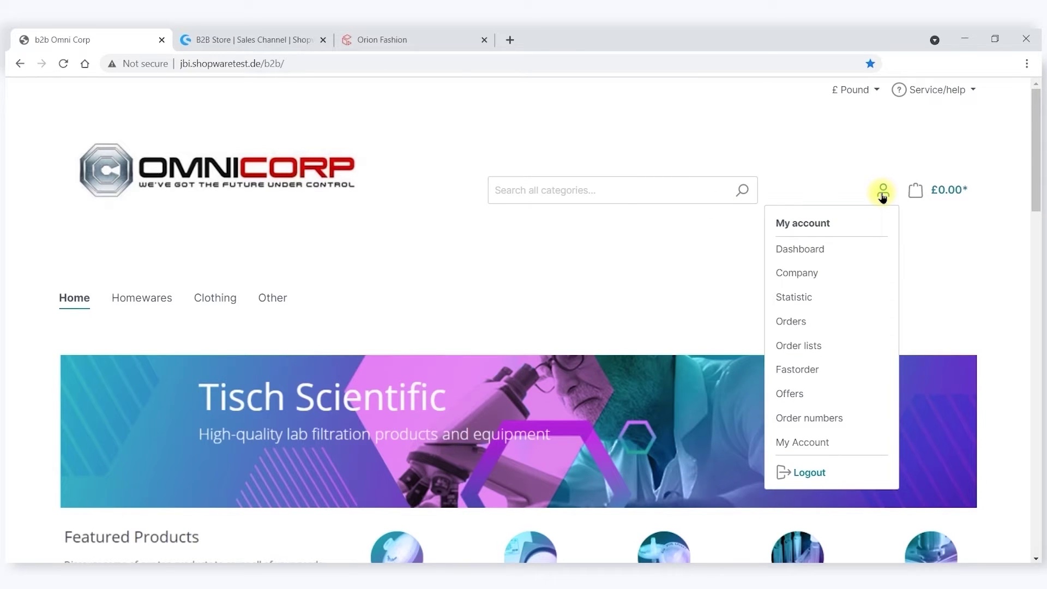
left_click(797, 249)
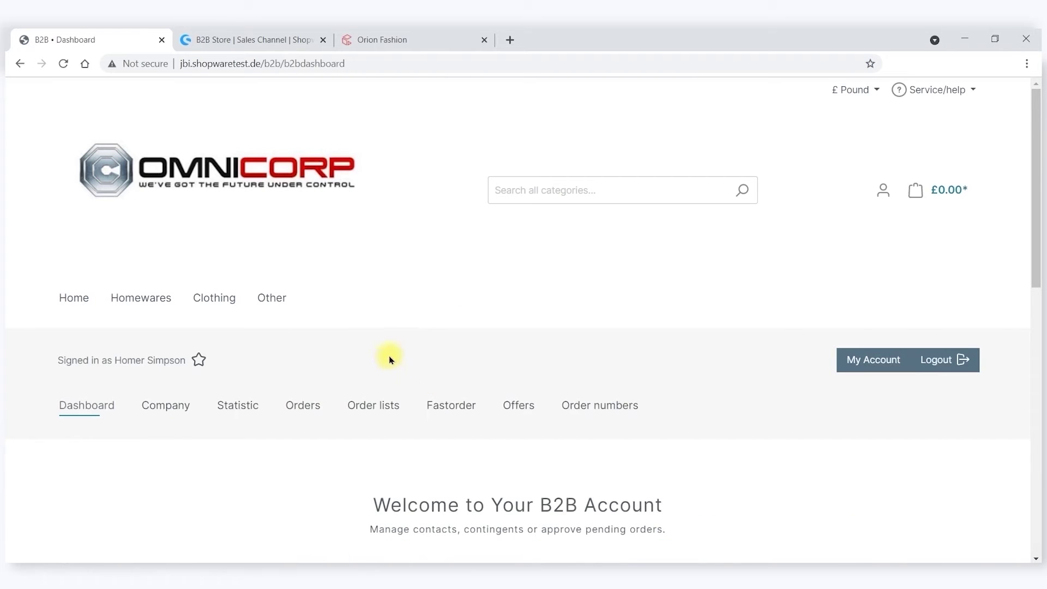
scroll(390, 359, "down", 3)
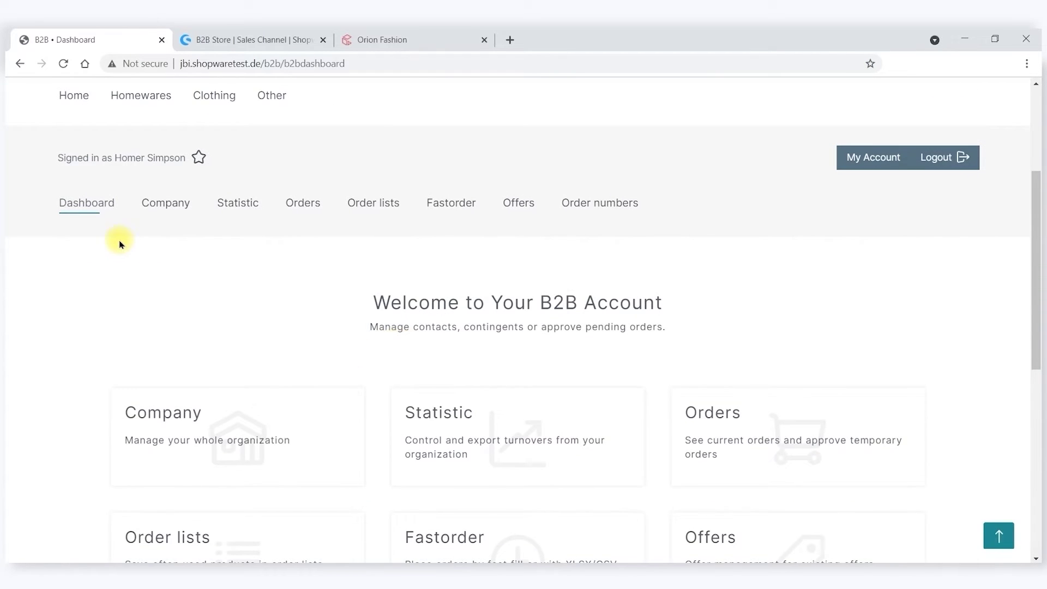
scroll(93, 287, "down", 1)
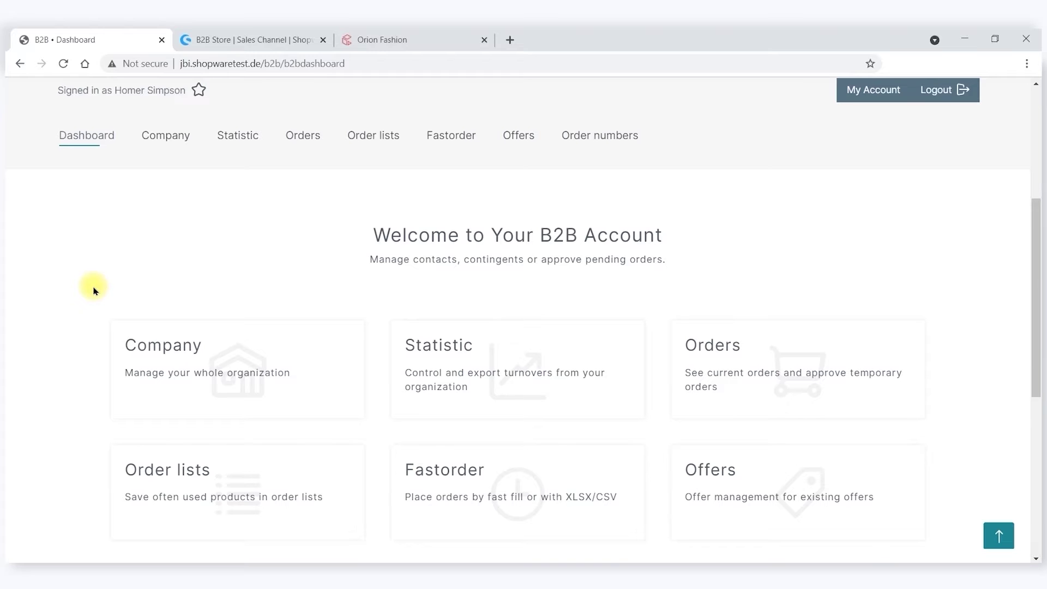
Open Company management, expand Sub Stores and select the Portsmouth Store role
left_click(164, 142)
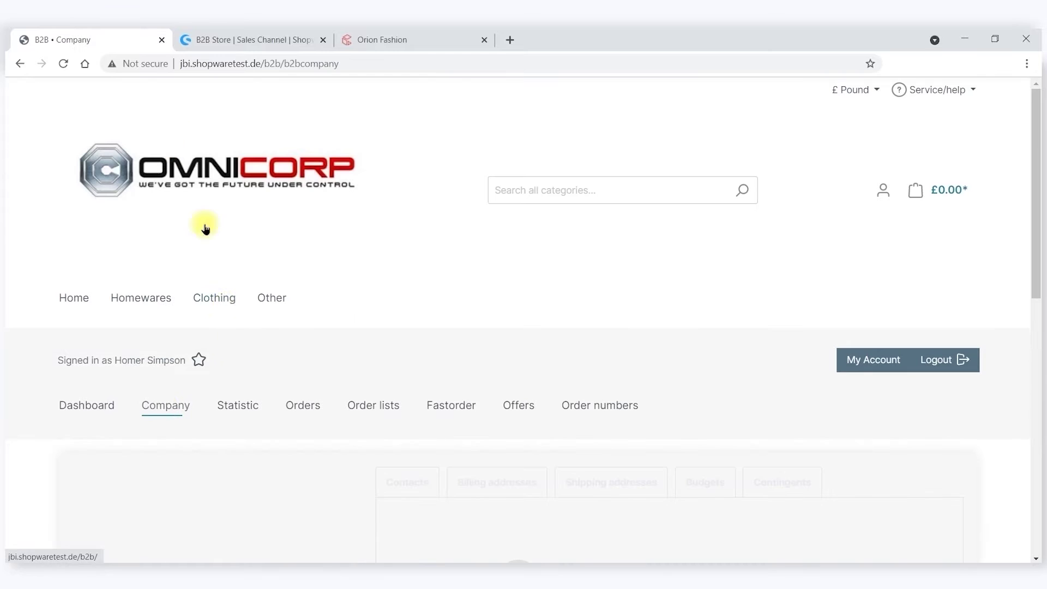
scroll(363, 368, "down", 1)
scroll(202, 395, "down", 2)
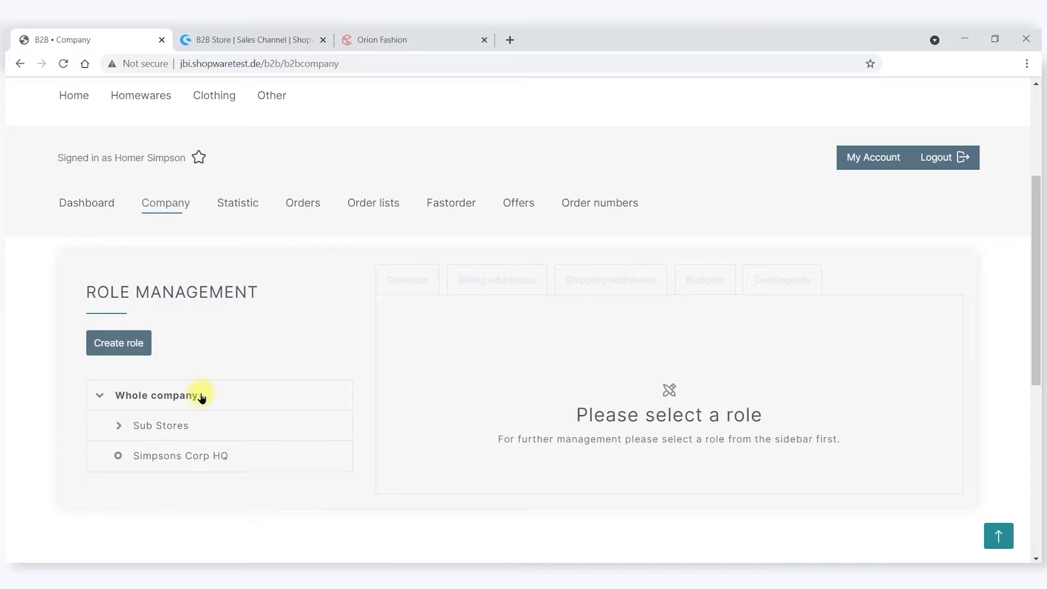
scroll(185, 400, "down", 2)
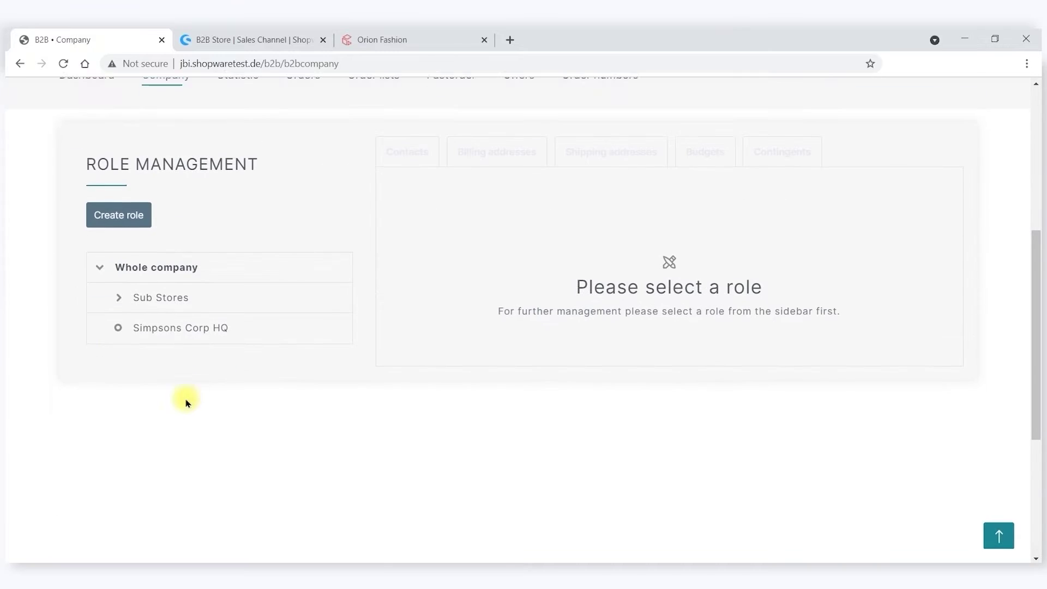
left_click(116, 290)
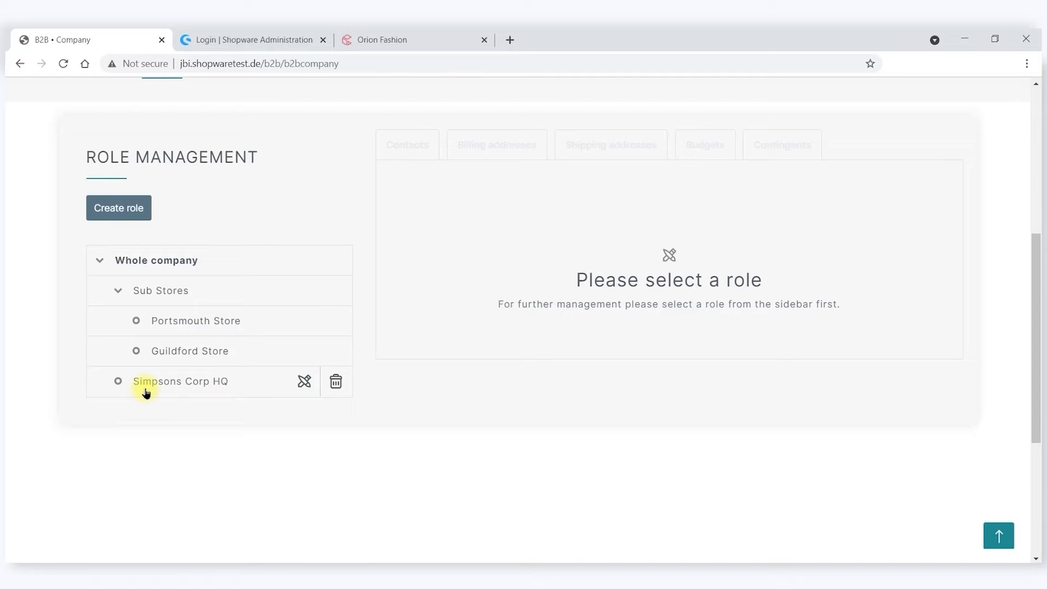
left_click(174, 319)
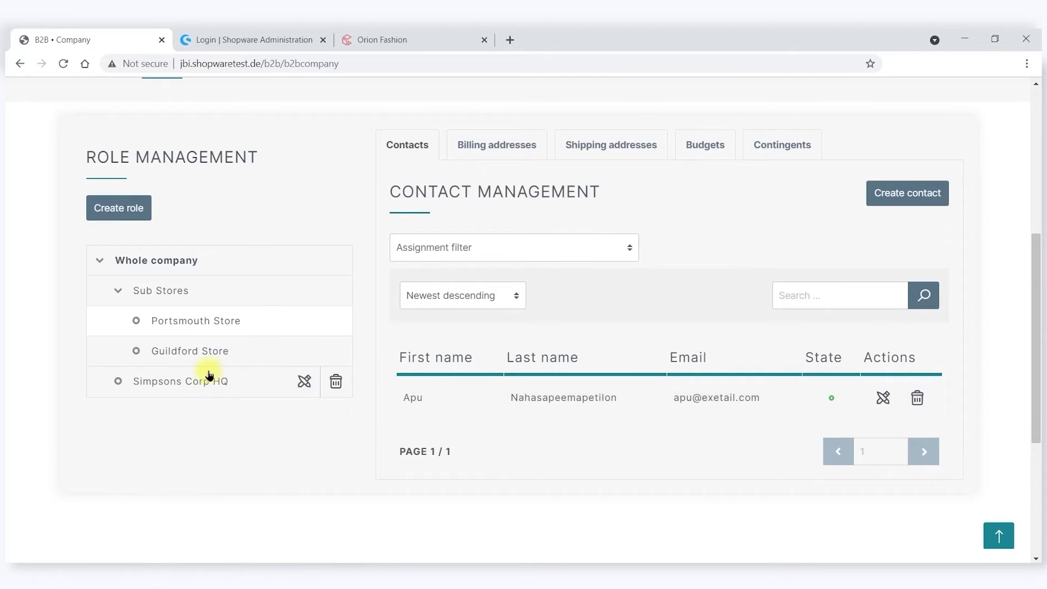
View Portsmouth Store's billing addresses, shipping addresses and budgets
left_click(501, 147)
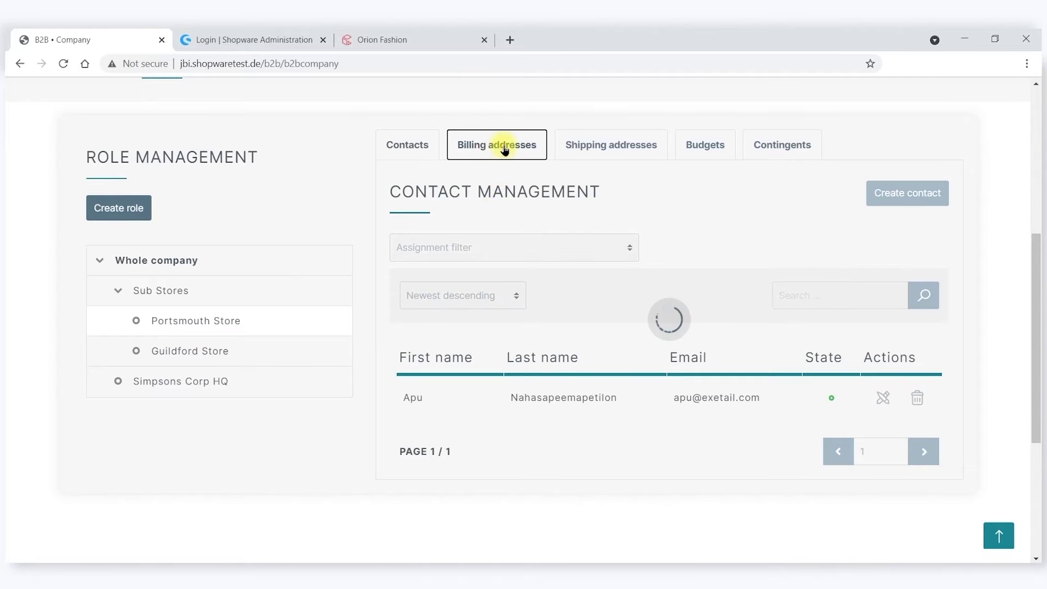
left_click(604, 145)
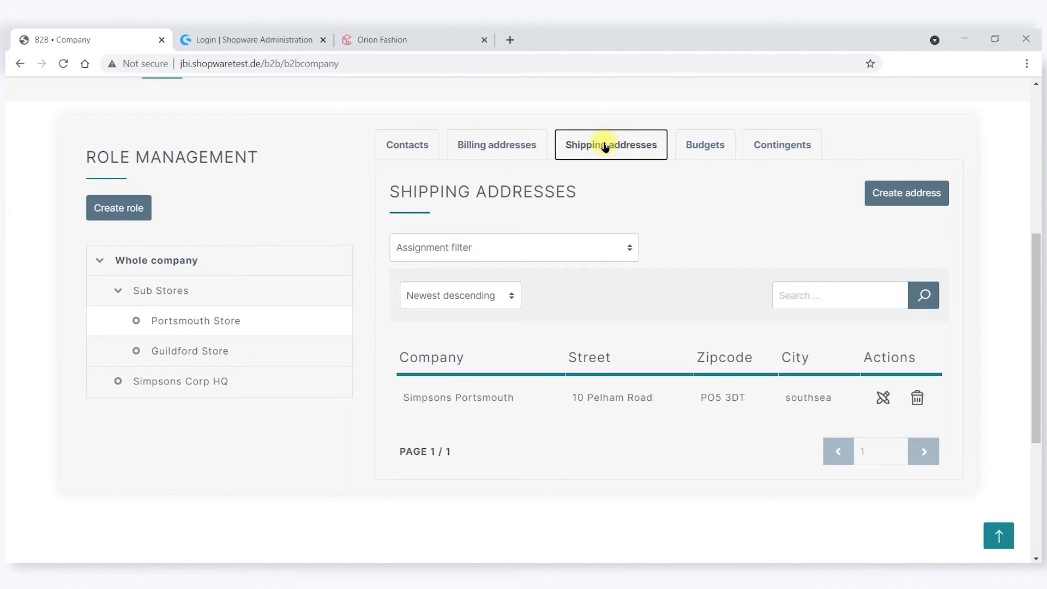
left_click(705, 149)
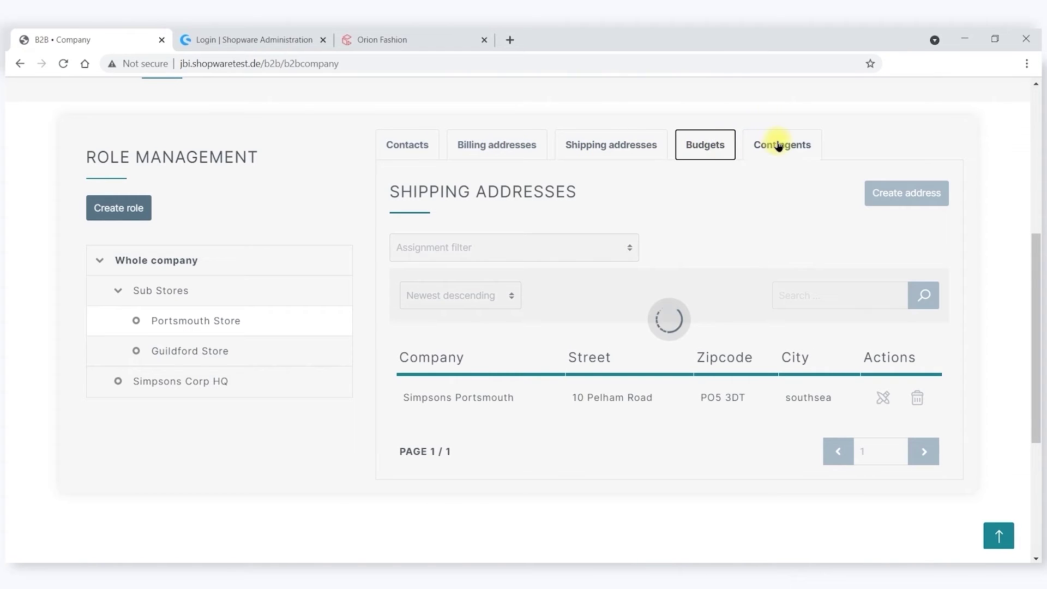
Inspect Portsmouth Store's role details (permissions, visible roles, order lists, Portsmouth Budget), then close them
left_click(304, 321)
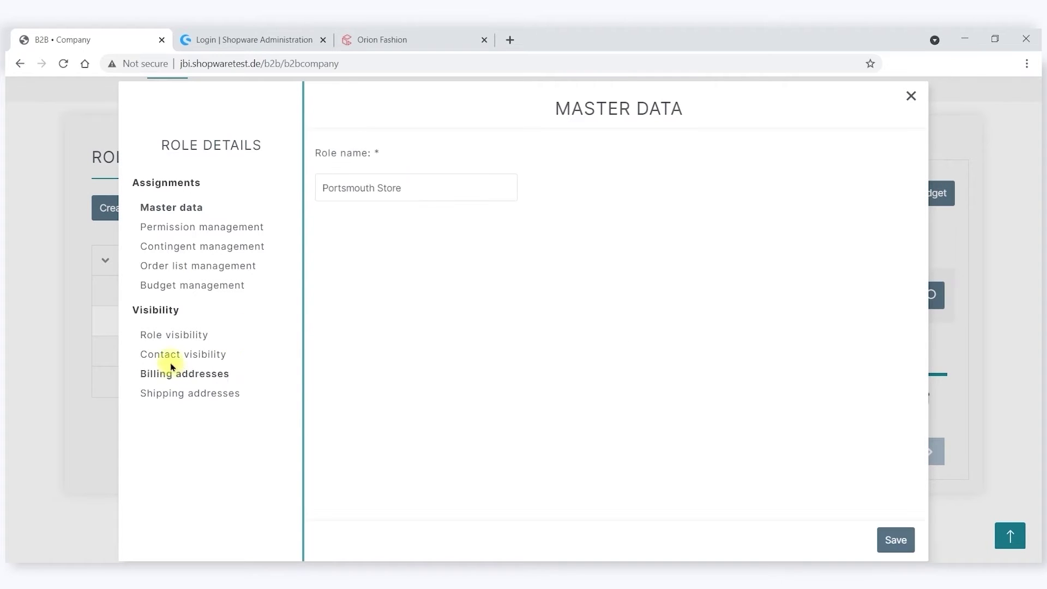
left_click(175, 228)
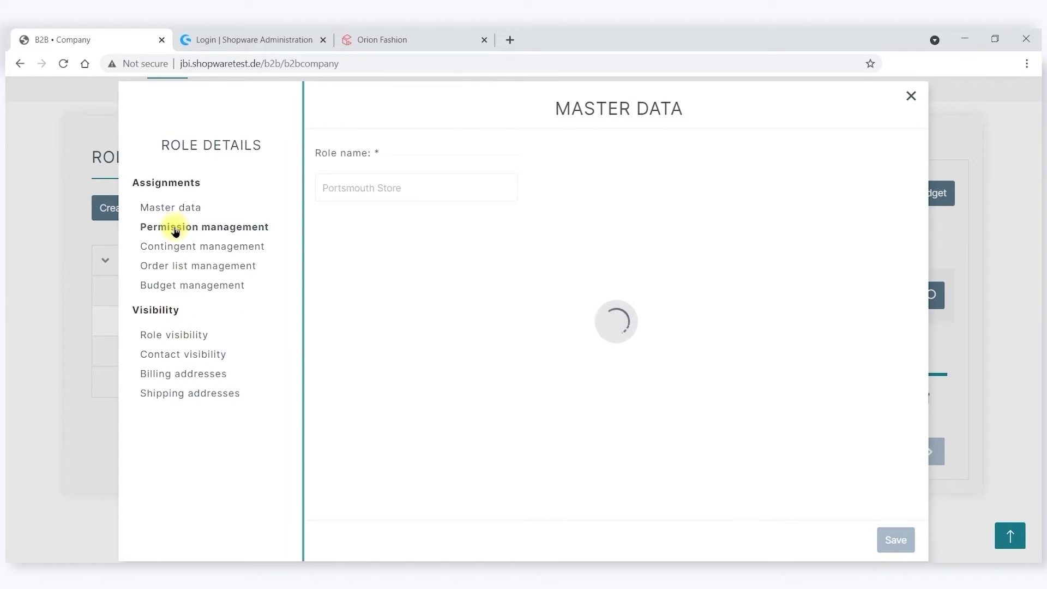
left_click(175, 336)
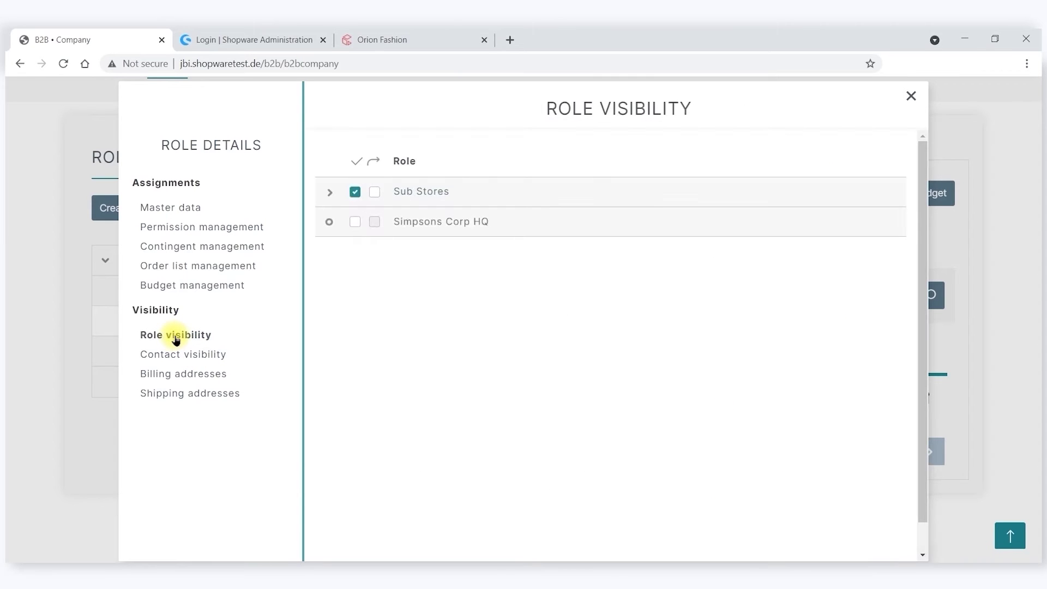
left_click(174, 268)
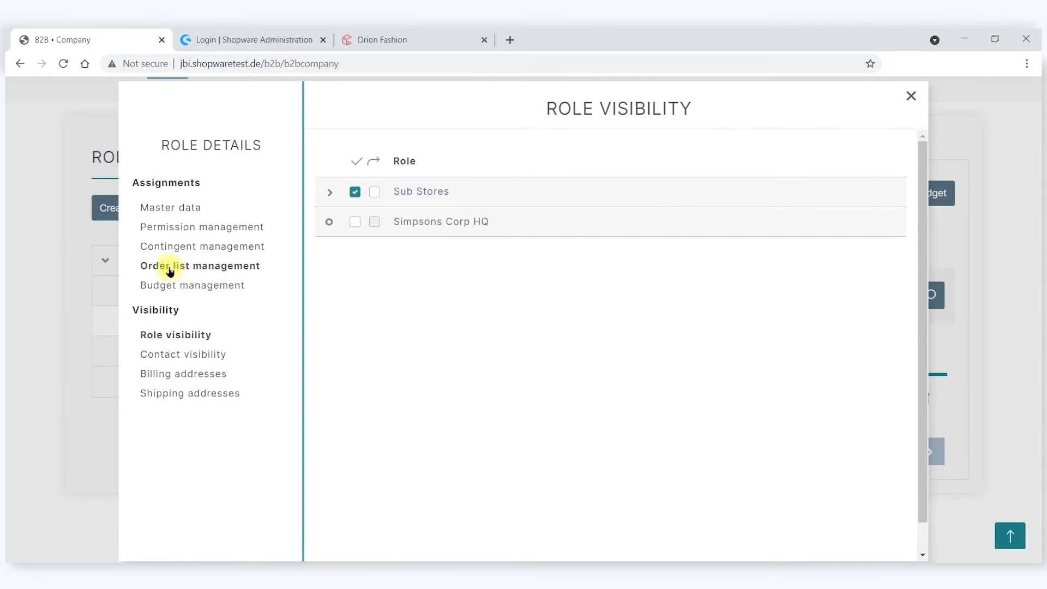
left_click(178, 292)
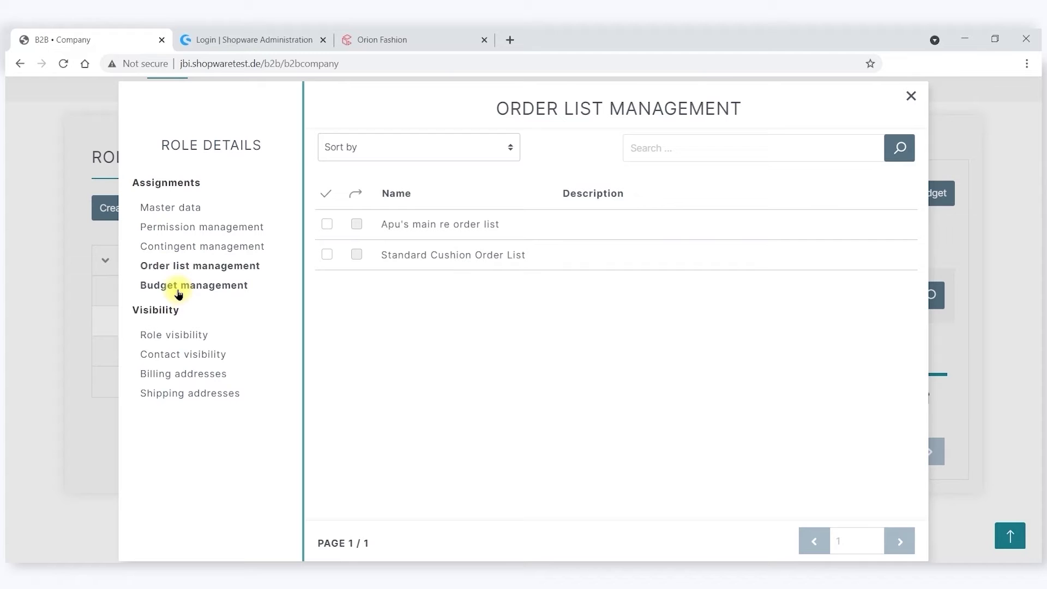
left_click(178, 292)
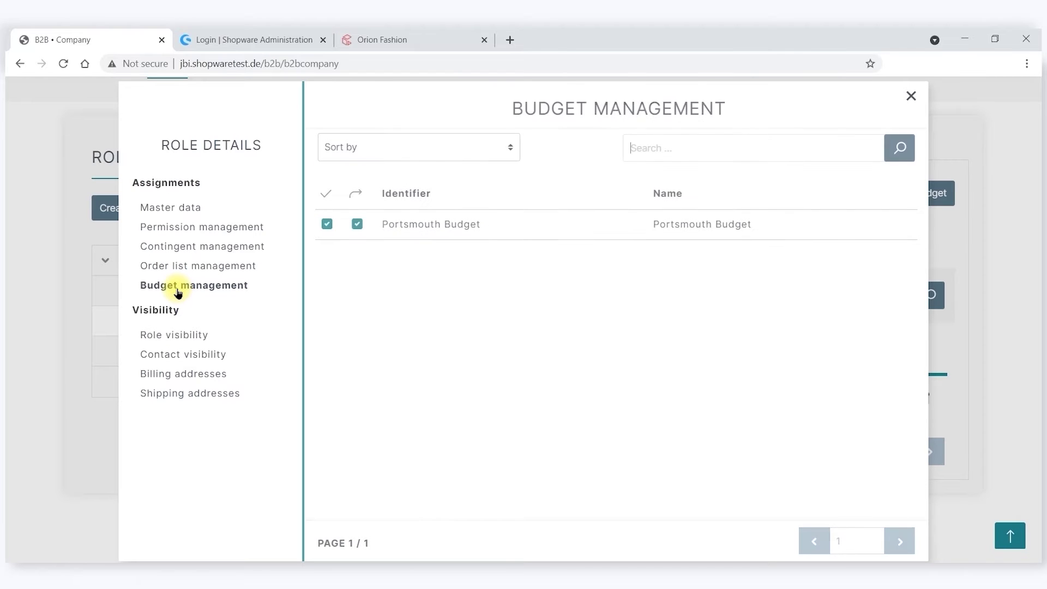
left_click(911, 96)
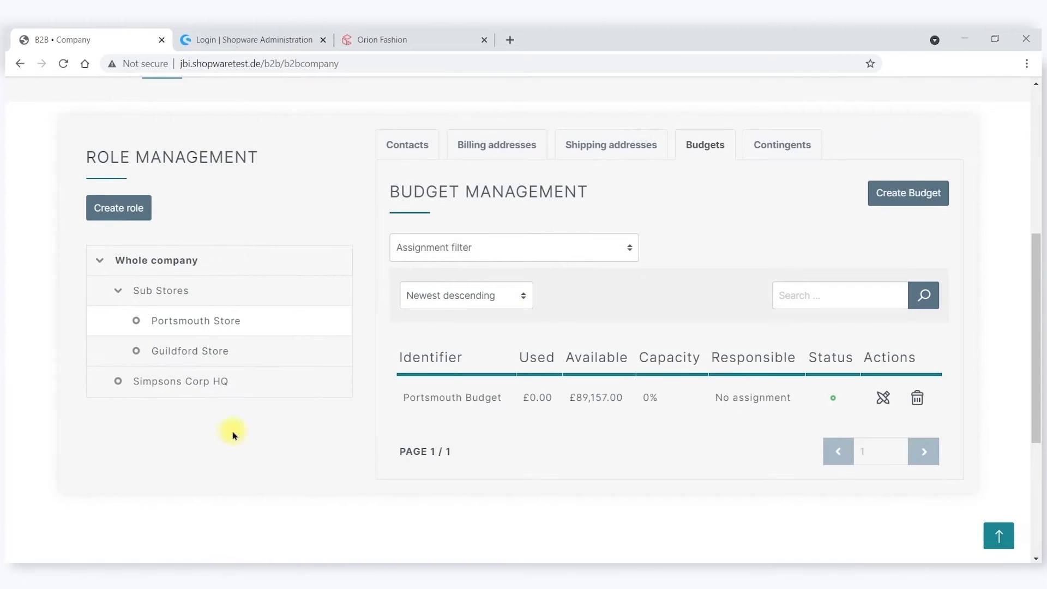
Open the Statistic page and group the order statistics by Month
scroll(231, 397, "up", 4)
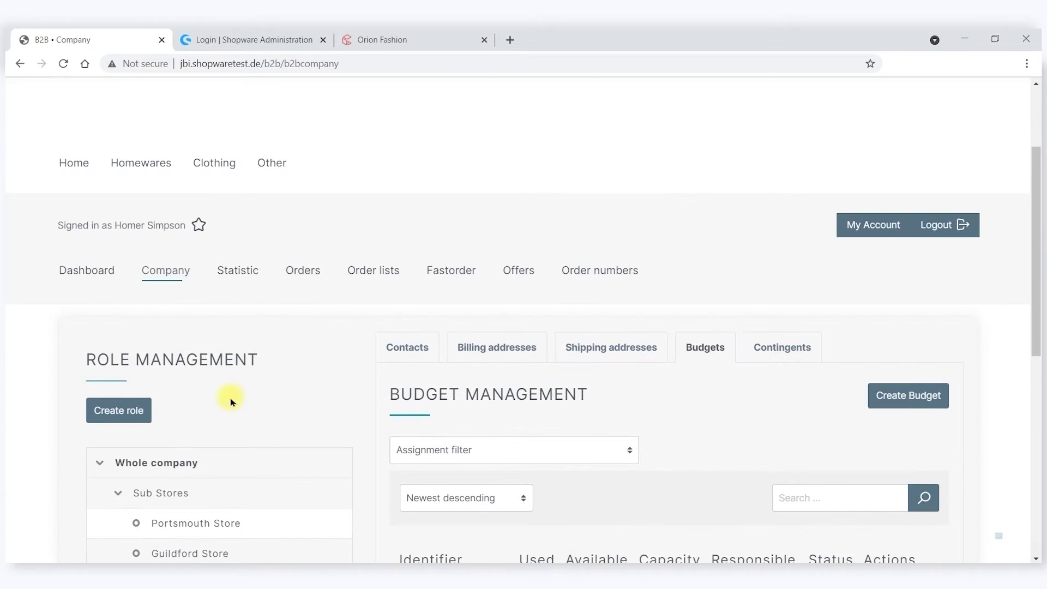
left_click(244, 272)
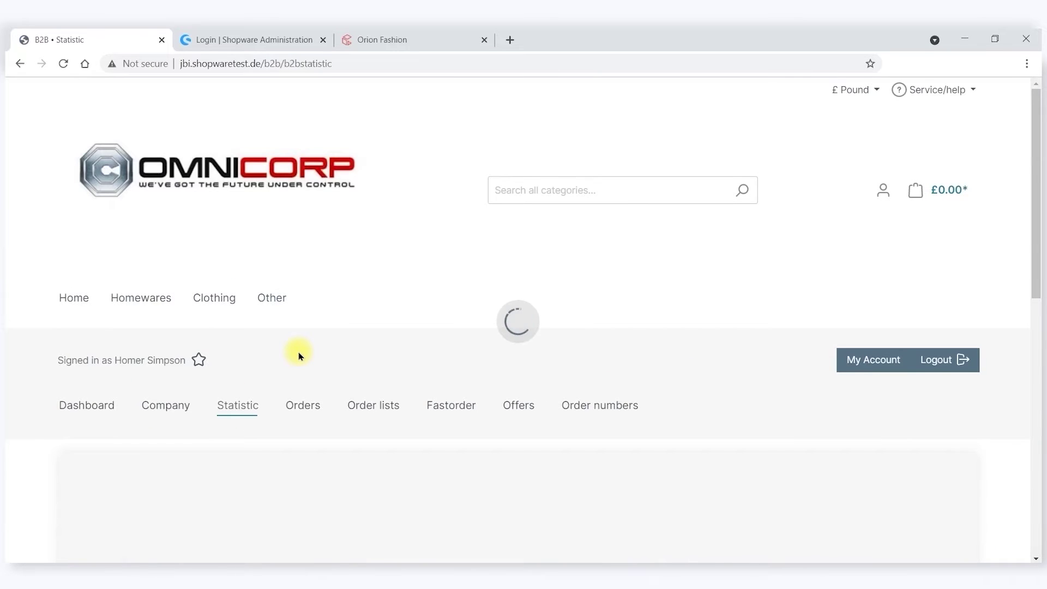
scroll(298, 355, "down", 3)
scroll(299, 356, "down", 8)
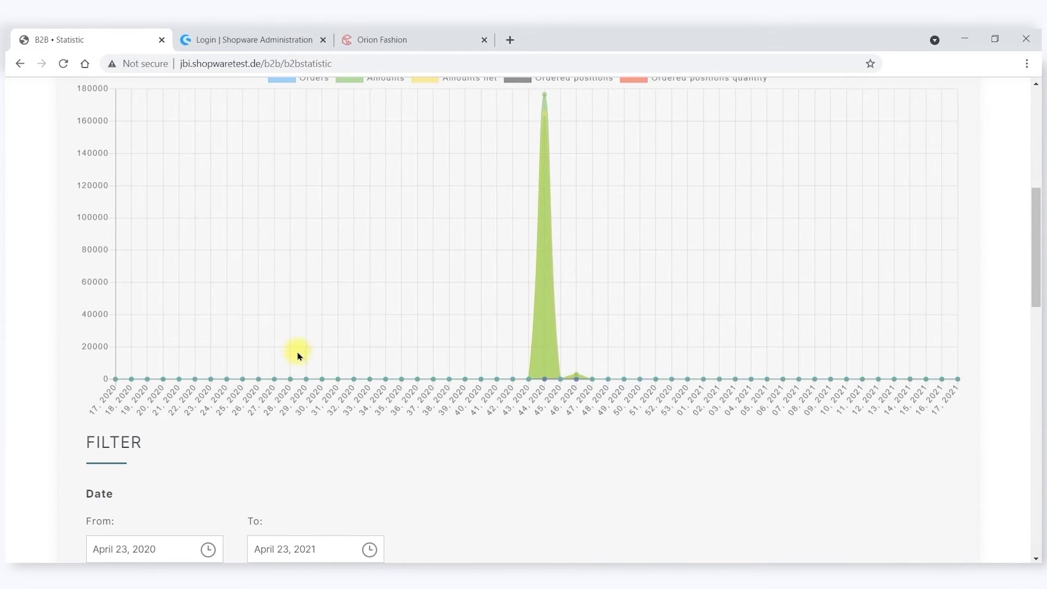
scroll(297, 356, "down", 2)
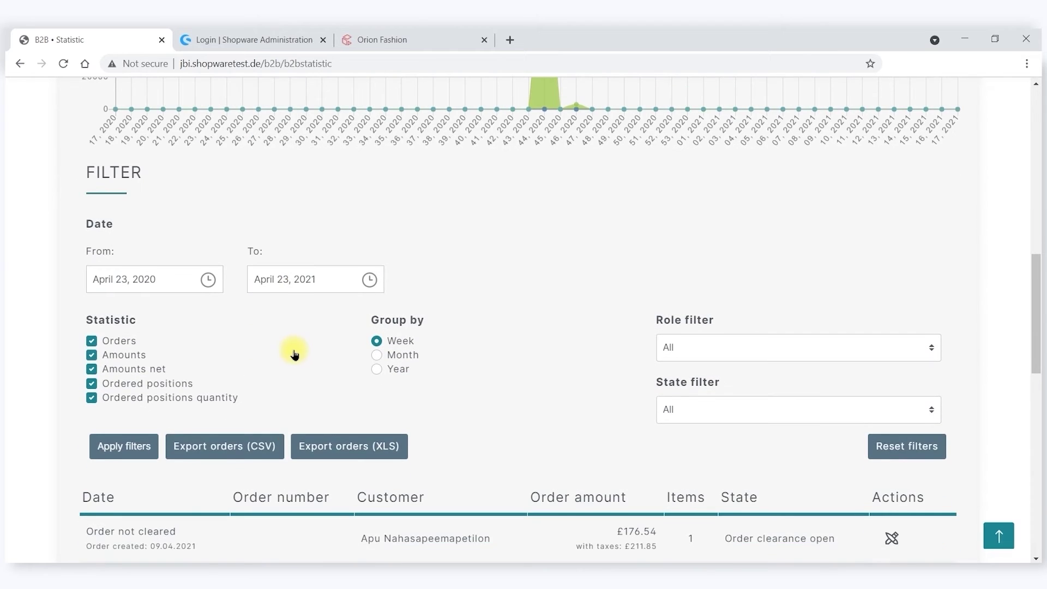
scroll(295, 354, "down", 1)
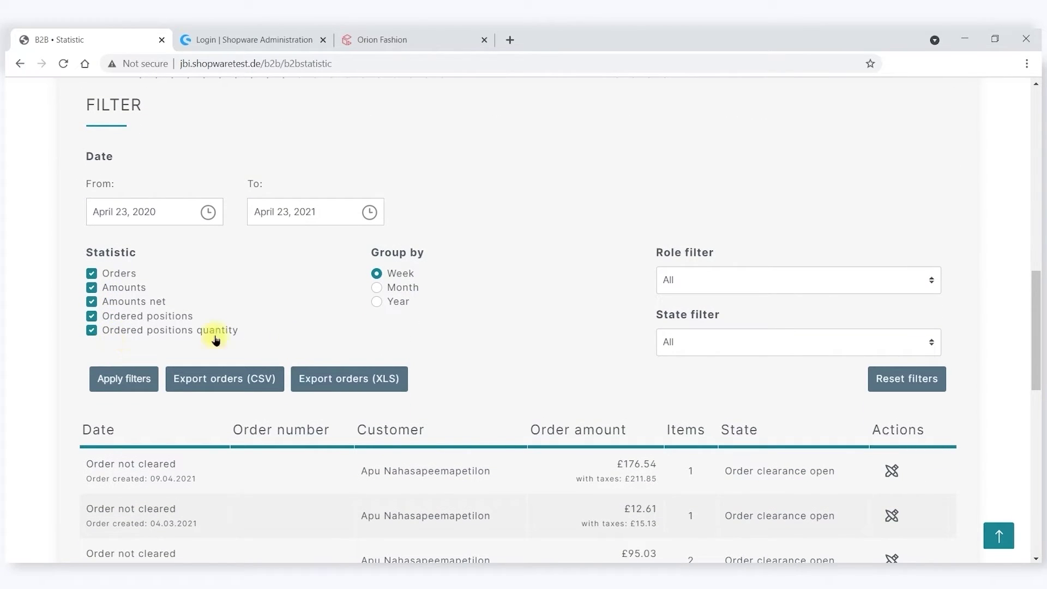
left_click(377, 287)
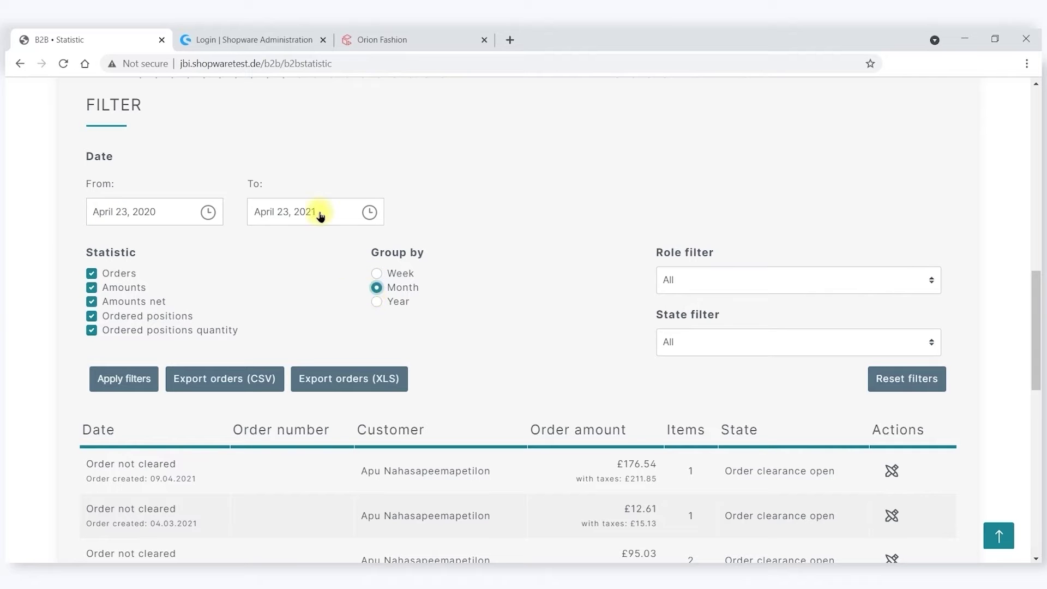
Filter the statistics to the Portsmouth Store role, leaving the order state at All
scroll(235, 411, "down", 4)
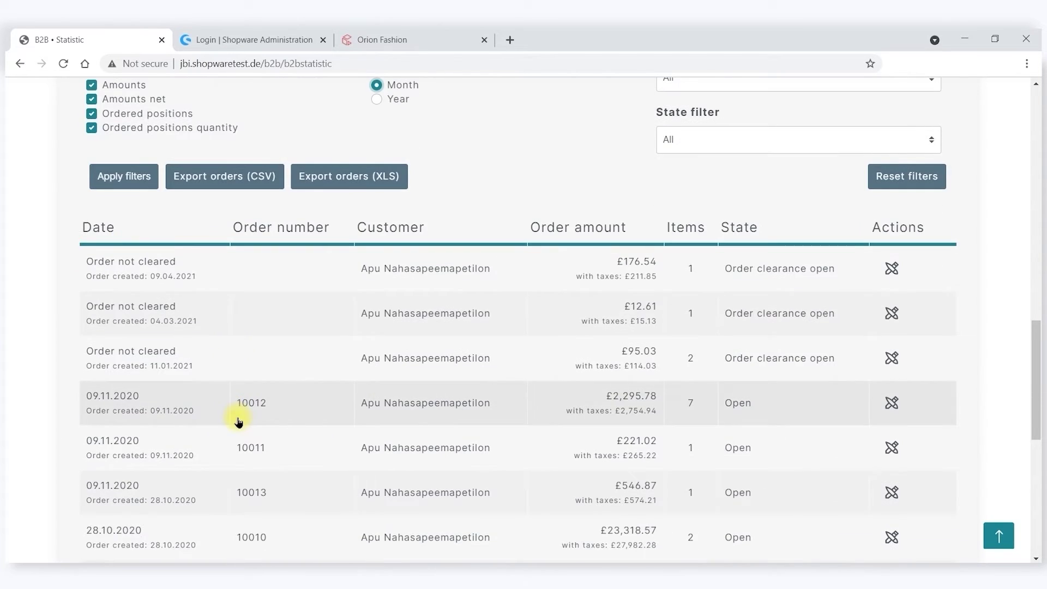
scroll(238, 419, "up", 5)
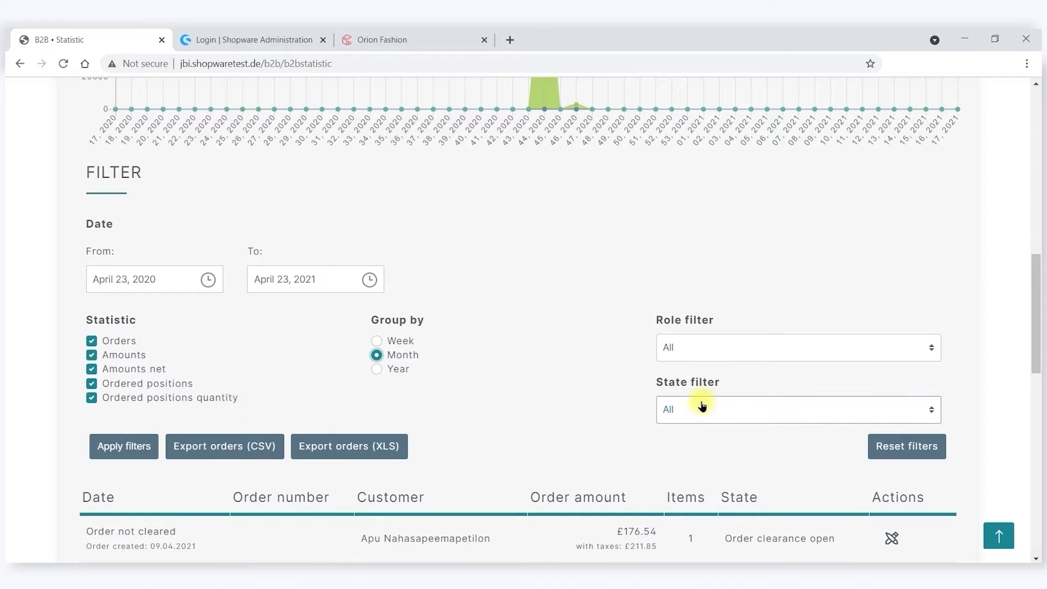
left_click(682, 347)
left_click(720, 393)
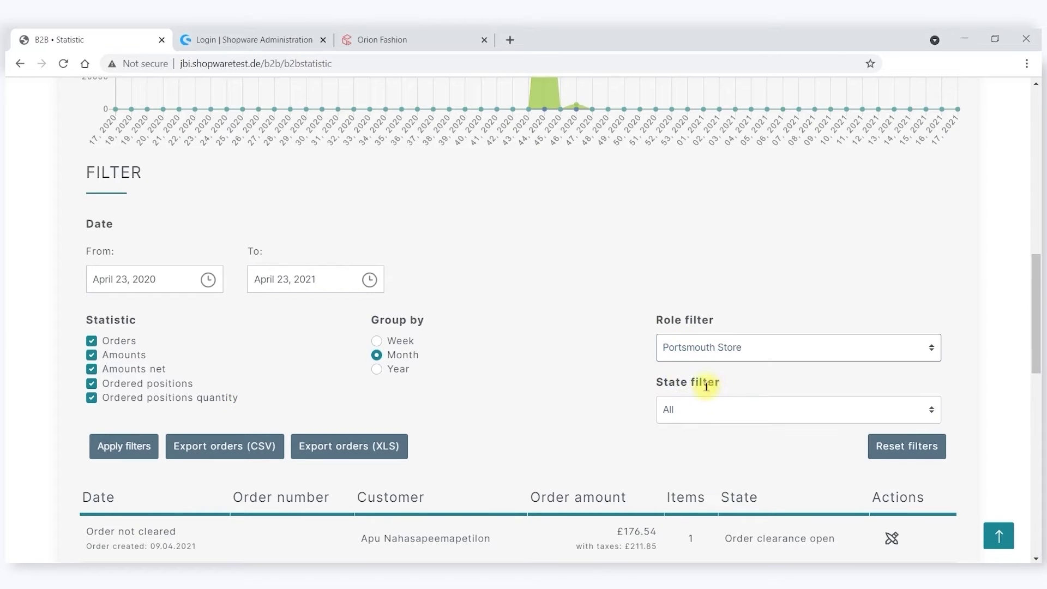
left_click(693, 353)
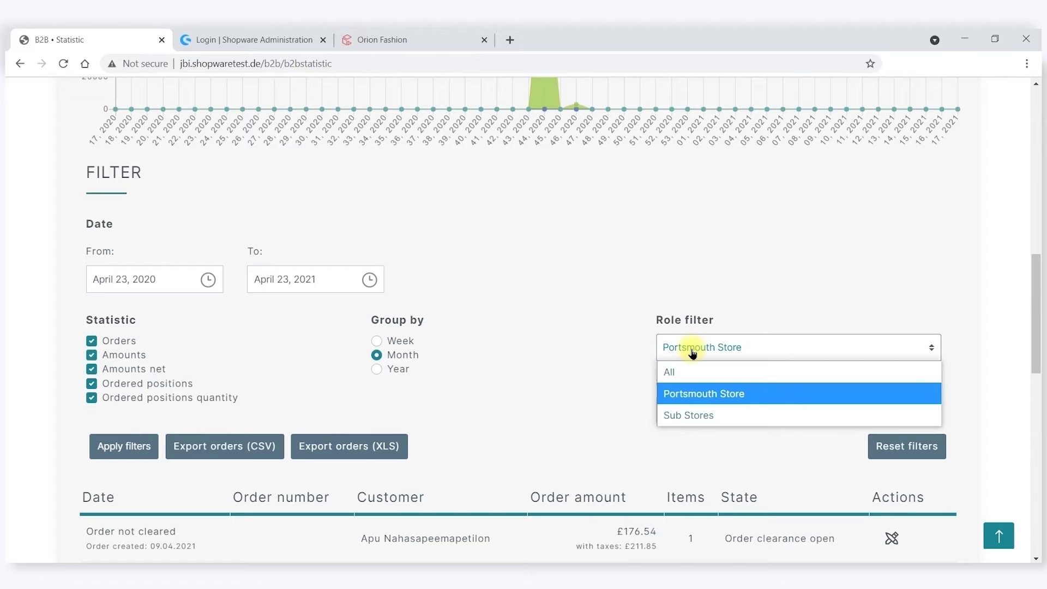
left_click(561, 384)
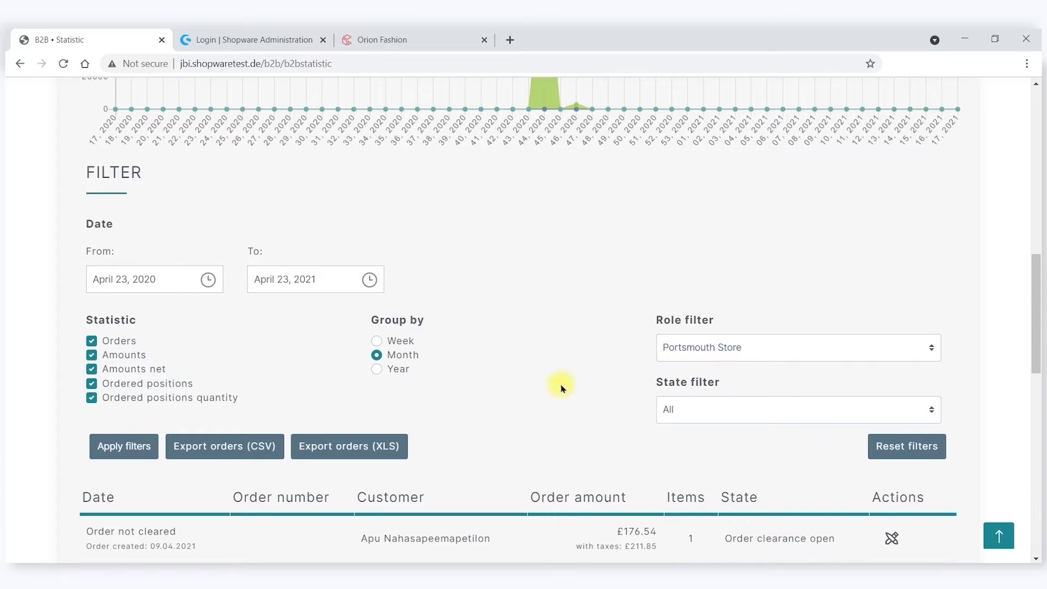
left_click(682, 415)
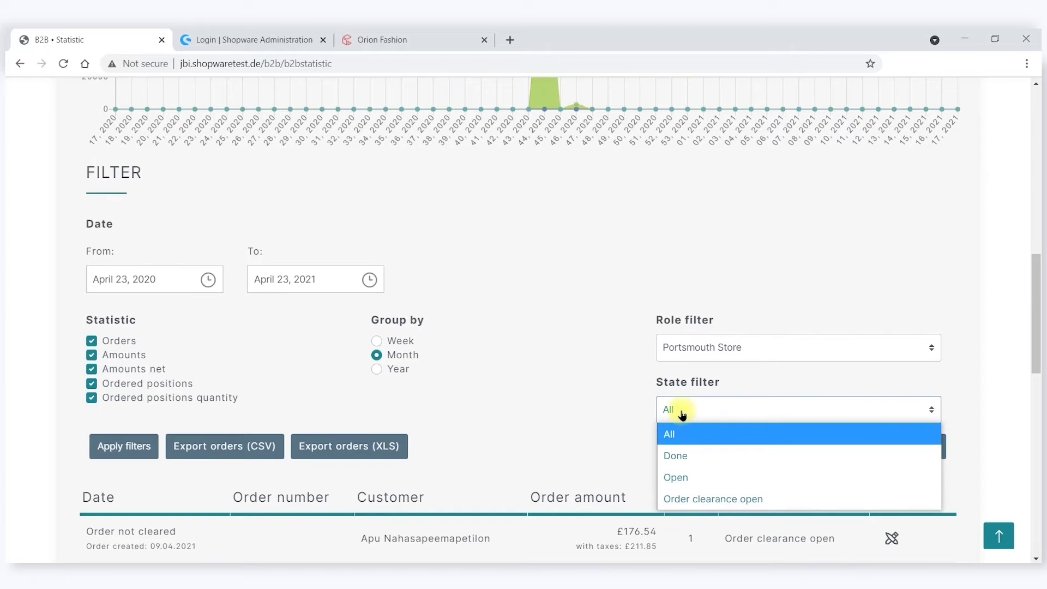
left_click(395, 332)
scroll(516, 345, "up", 10)
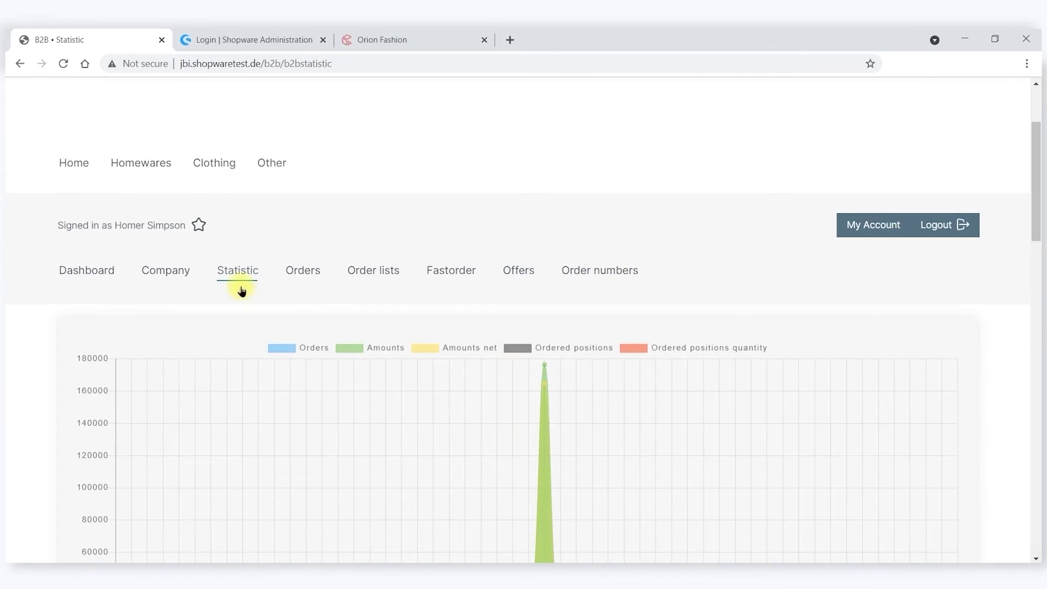
Open the B2B Orders page and expand the company orders table
left_click(301, 273)
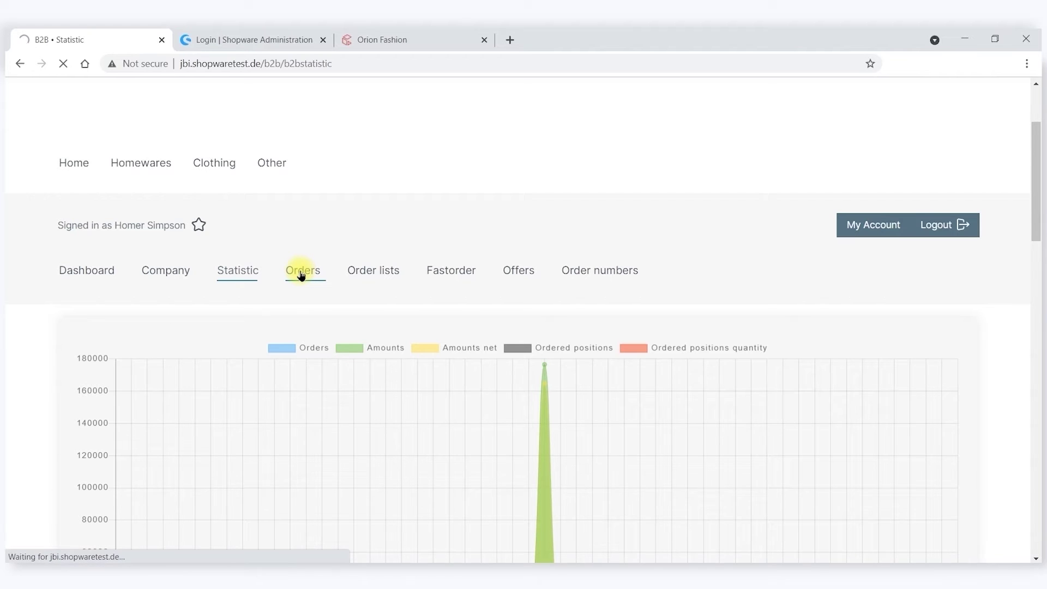
scroll(328, 414, "down", 3)
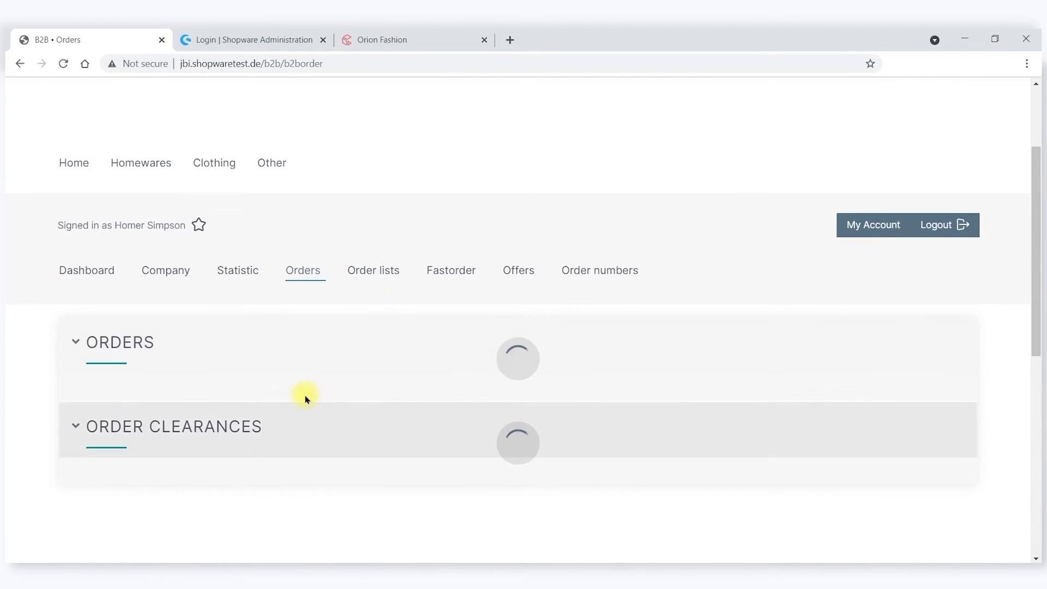
left_click(75, 342)
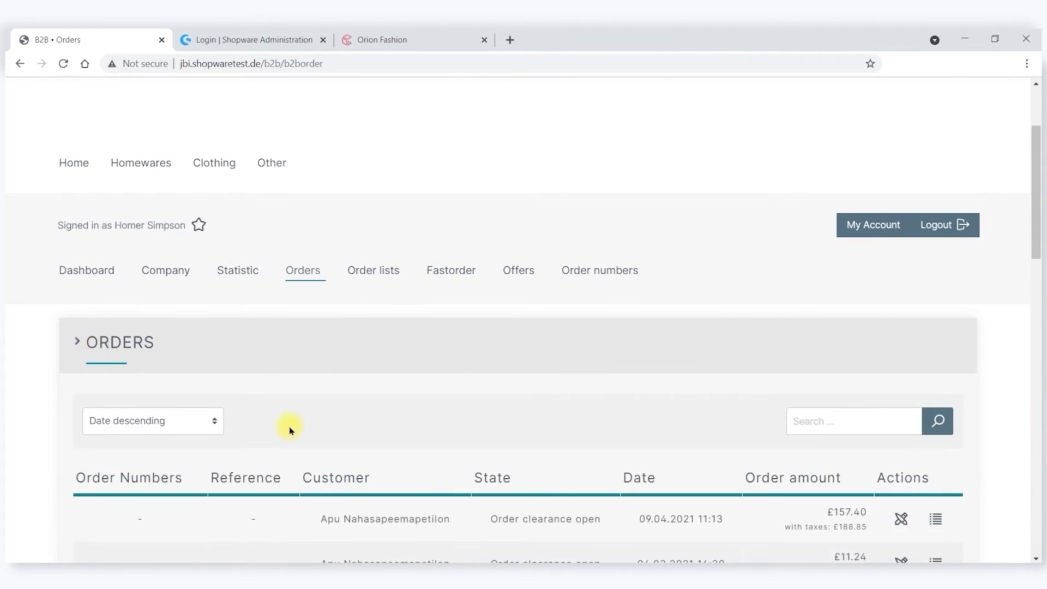
scroll(290, 430, "down", 5)
scroll(126, 238, "up", 1)
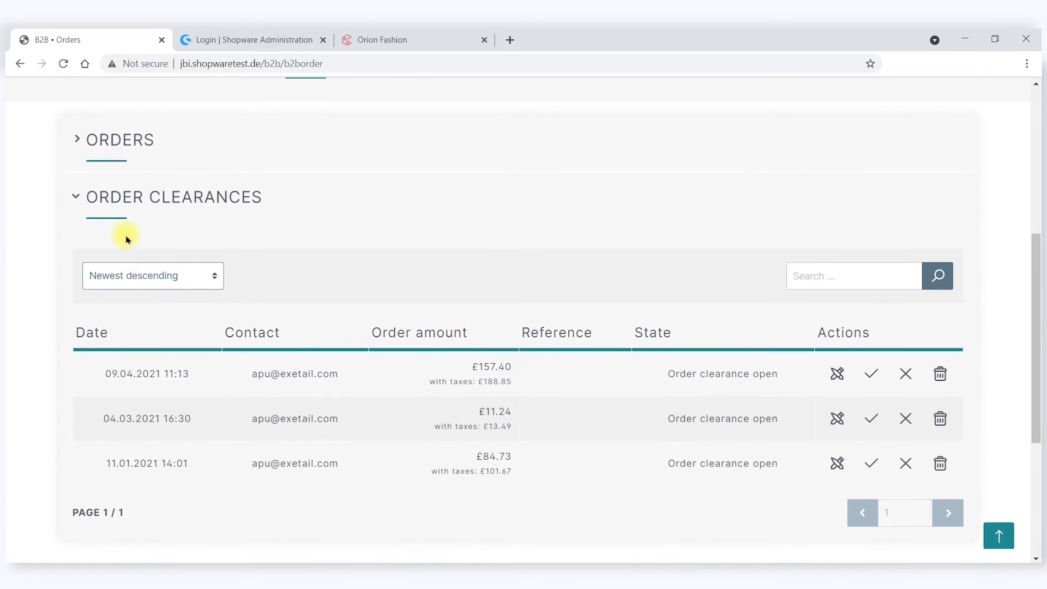
left_click(79, 141)
Review the orders and the three open clearances for £157.40, £11.24 and £84.73
scroll(564, 344, "down", 1)
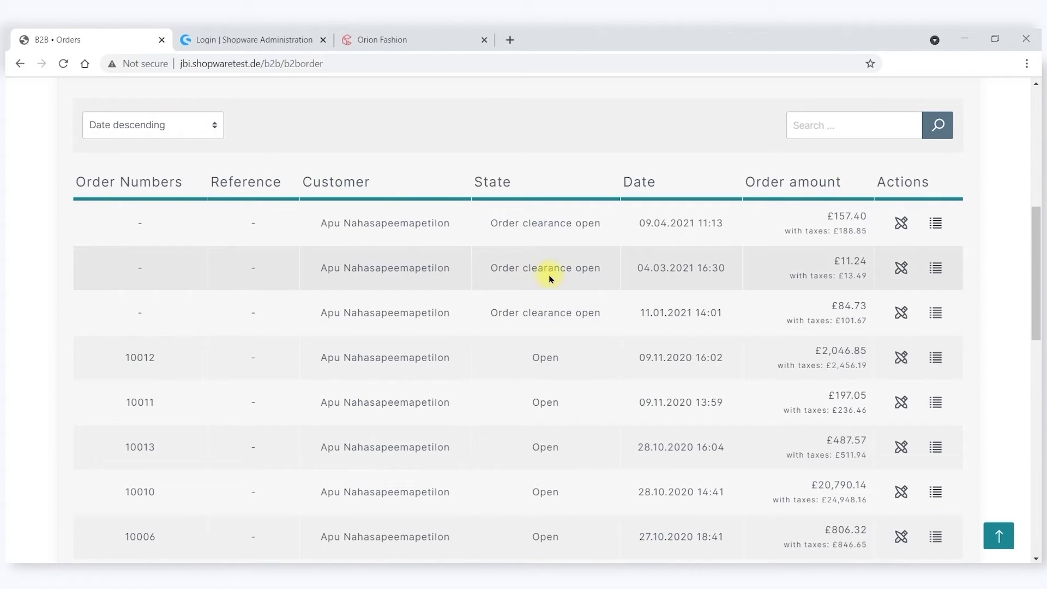
scroll(525, 256, "down", 5)
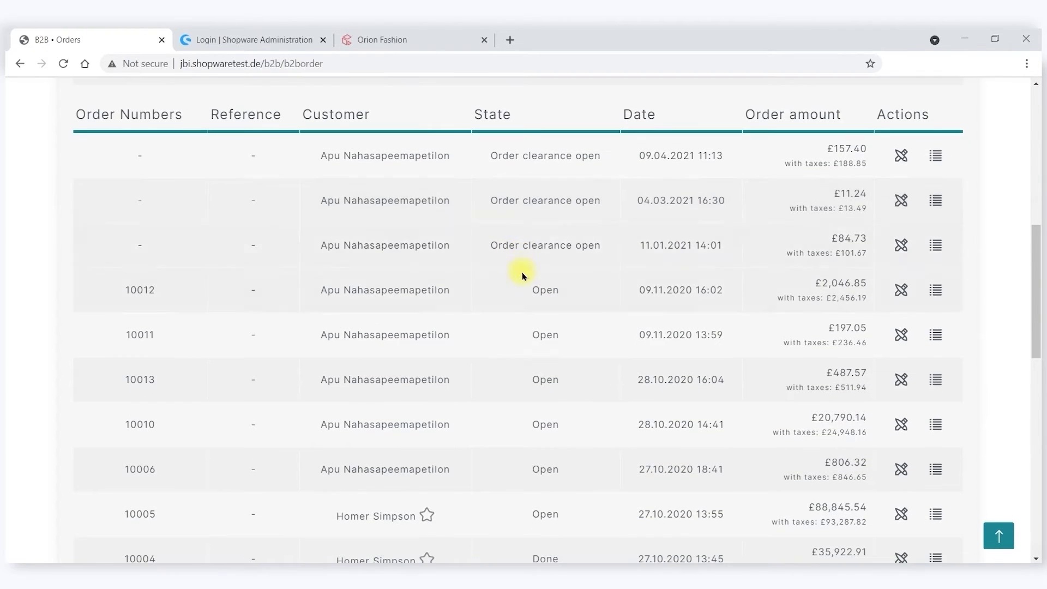
scroll(532, 278, "up", 4)
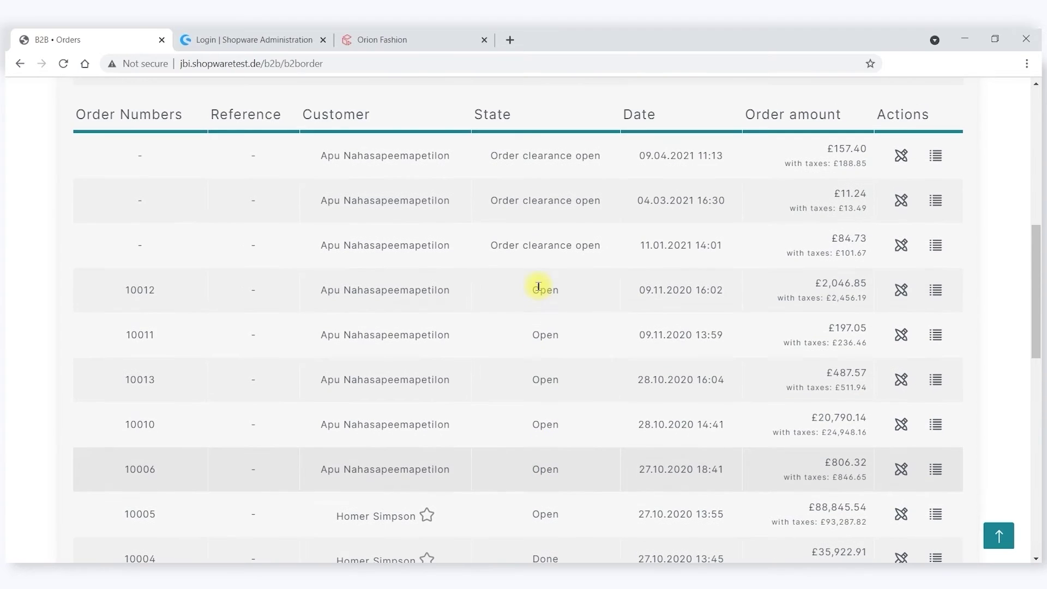
scroll(449, 411, "down", 5)
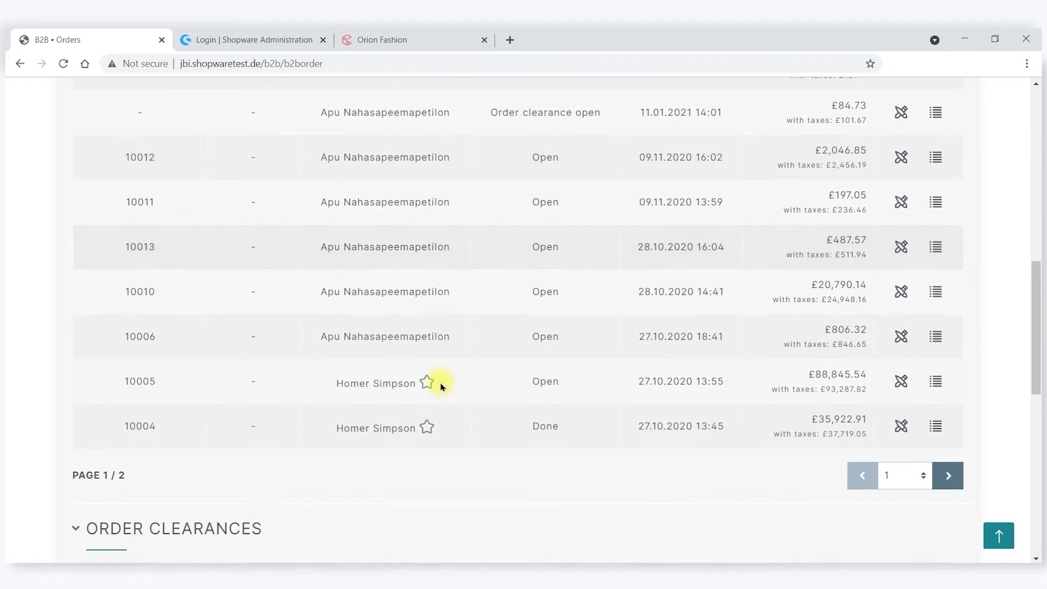
scroll(304, 413, "down", 5)
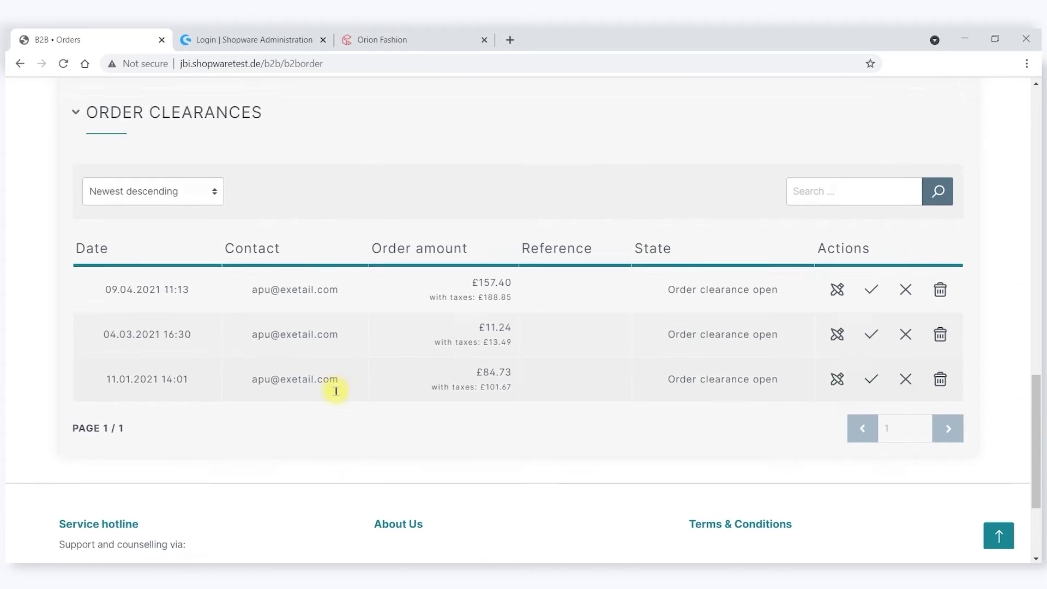
scroll(334, 382, "up", 10)
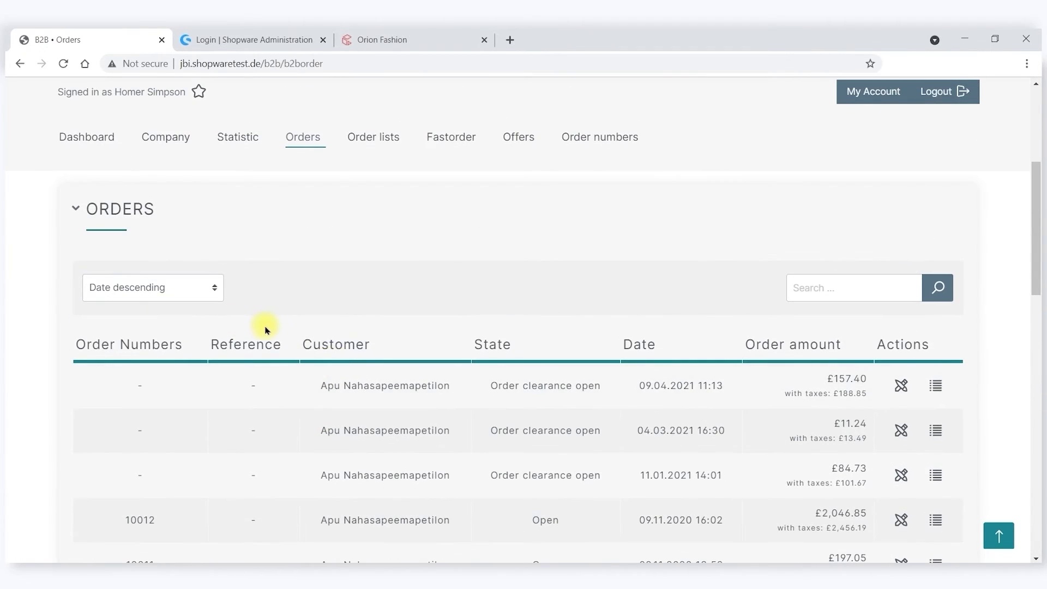
scroll(266, 329, "up", 3)
Open the Order lists page and scroll through it
left_click(390, 277)
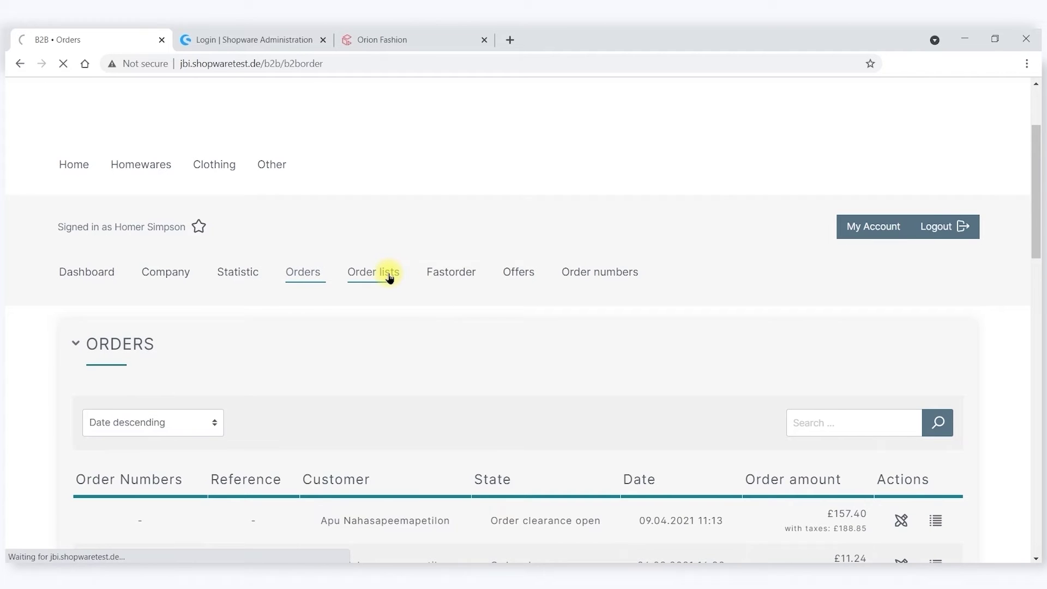
scroll(373, 403, "down", 2)
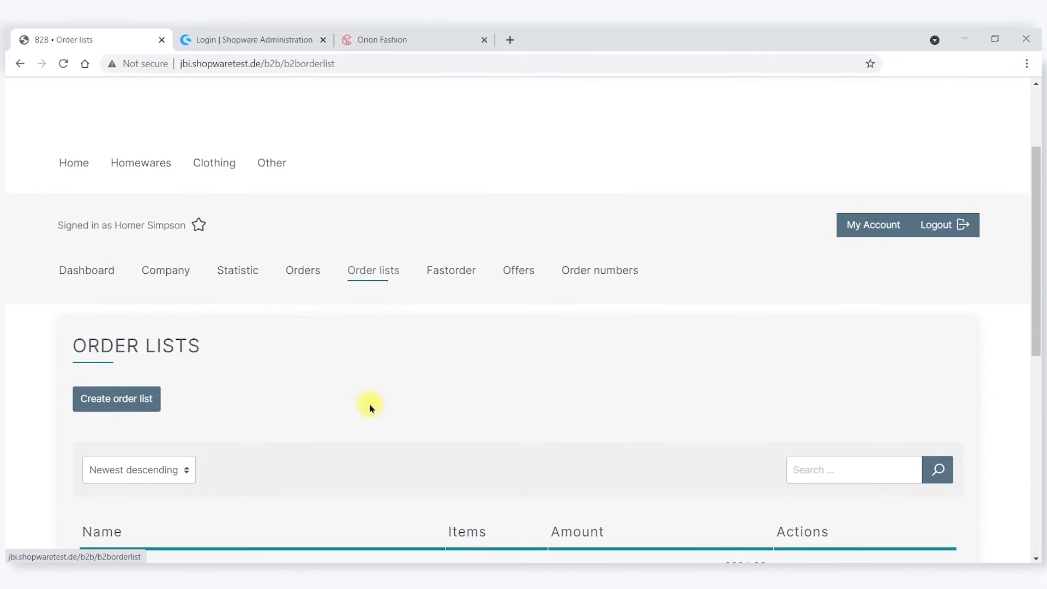
scroll(369, 404, "down", 3)
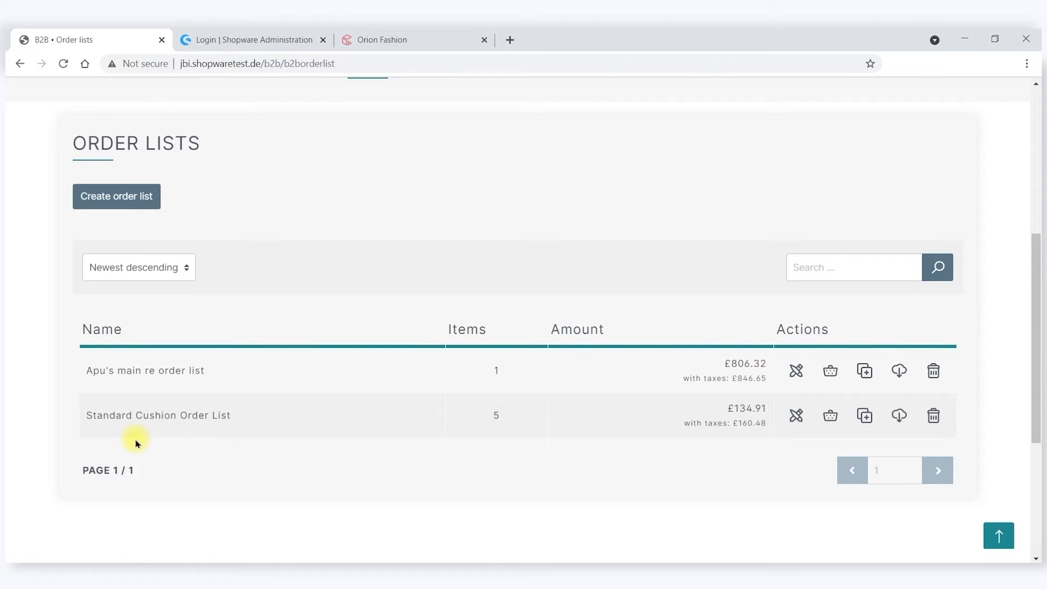
scroll(322, 402, "up", 5)
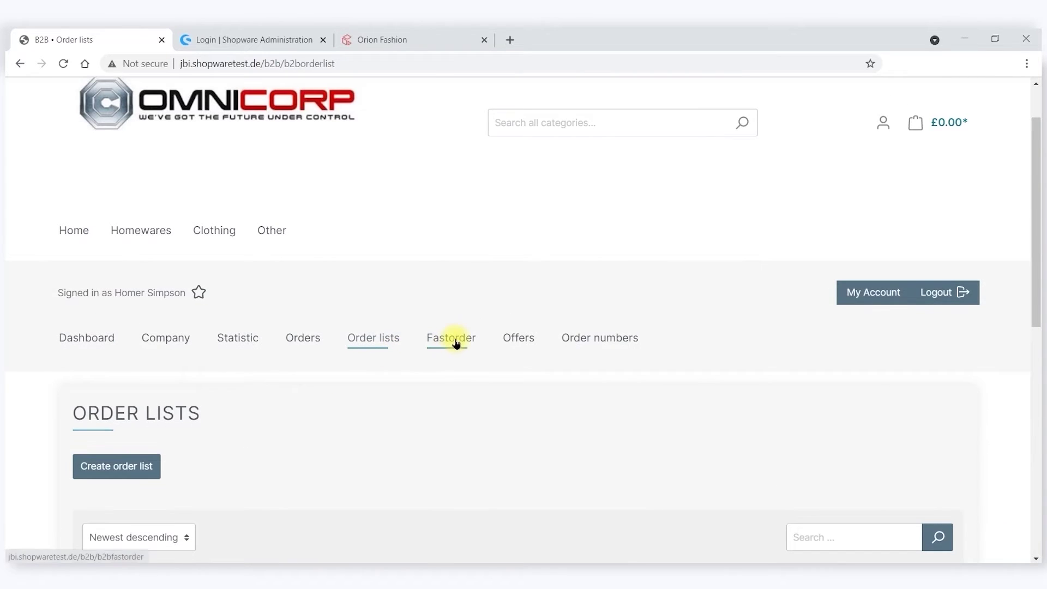
Open Fast Order and review its CSV/XLS/XLSX upload and product number entry form
left_click(452, 339)
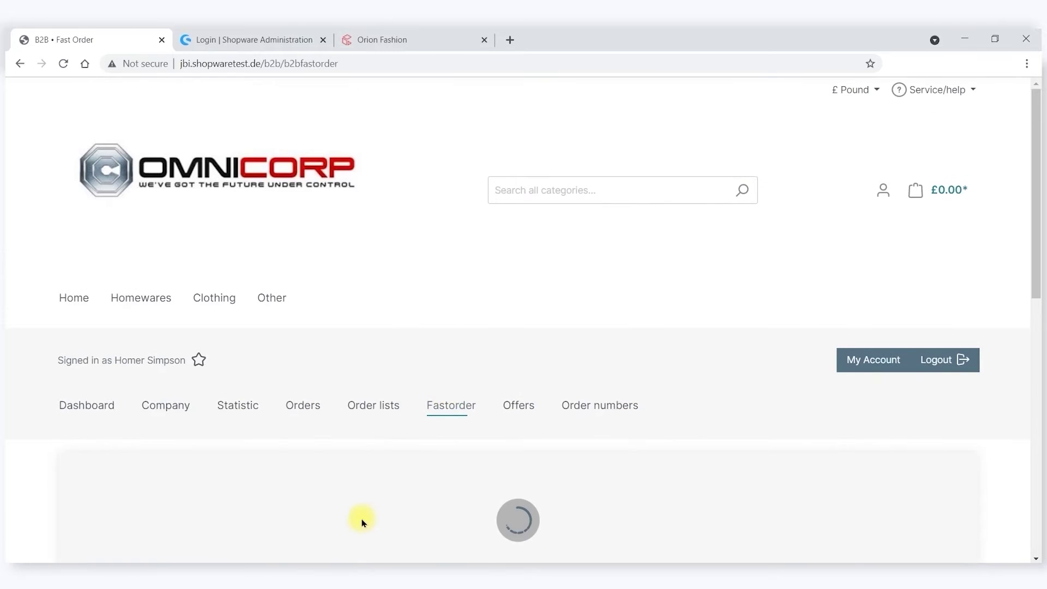
scroll(347, 498, "down", 1)
scroll(350, 502, "down", 3)
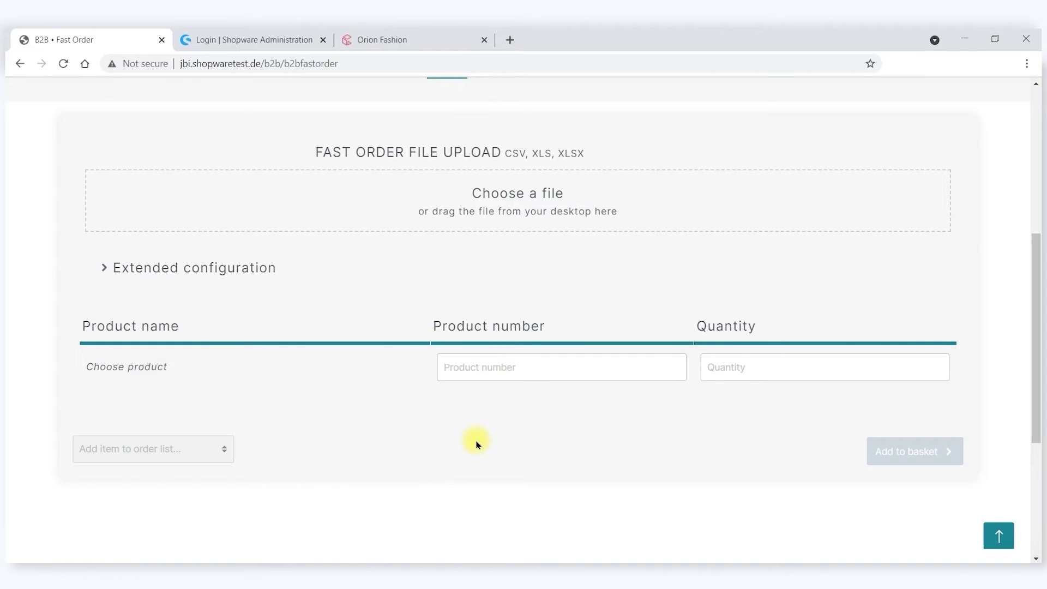
scroll(476, 439, "up", 5)
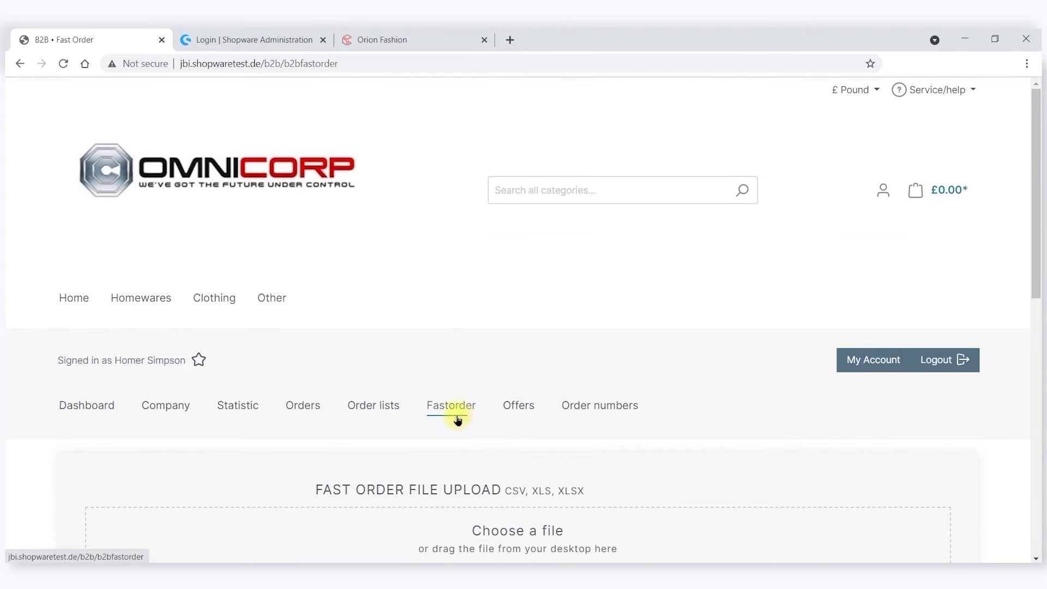
Open the Offers list and review its states, including the open £14.24 offer and accepted ones
left_click(521, 412)
scroll(497, 430, "down", 3)
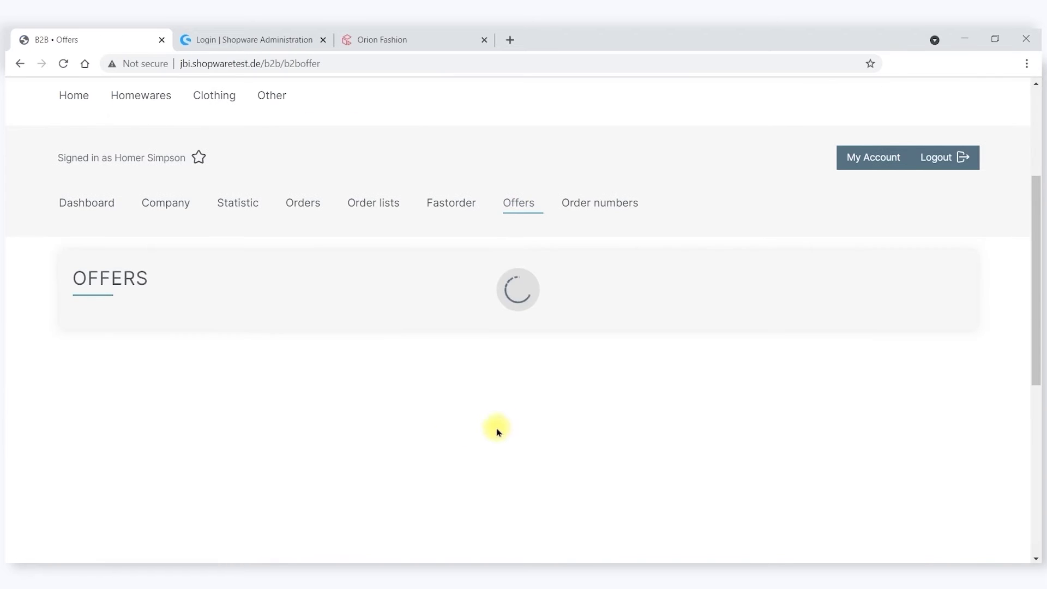
scroll(332, 421, "down", 4)
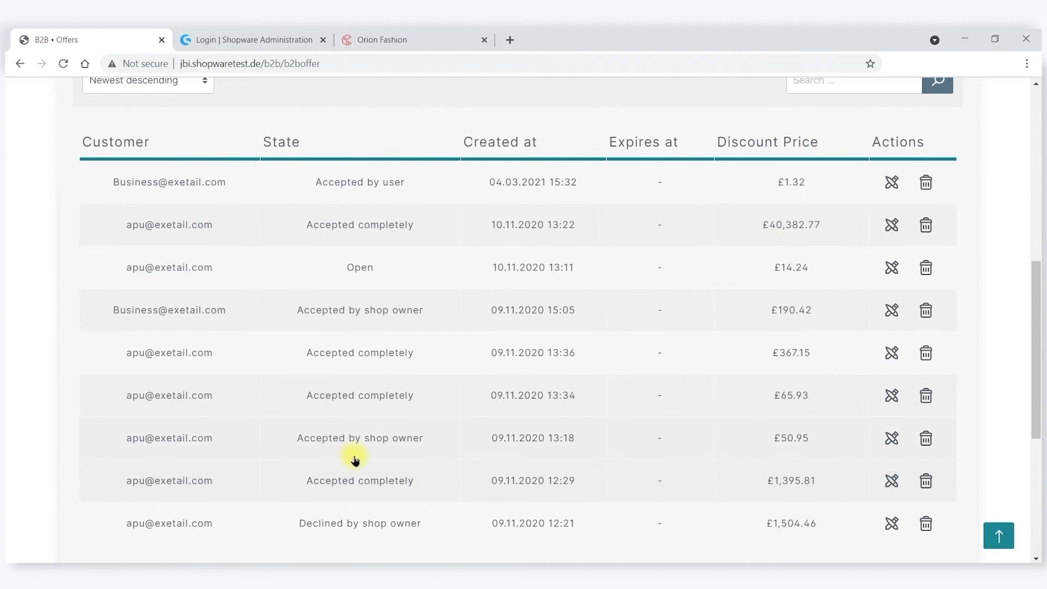
scroll(355, 459, "down", 2)
scroll(354, 459, "up", 6)
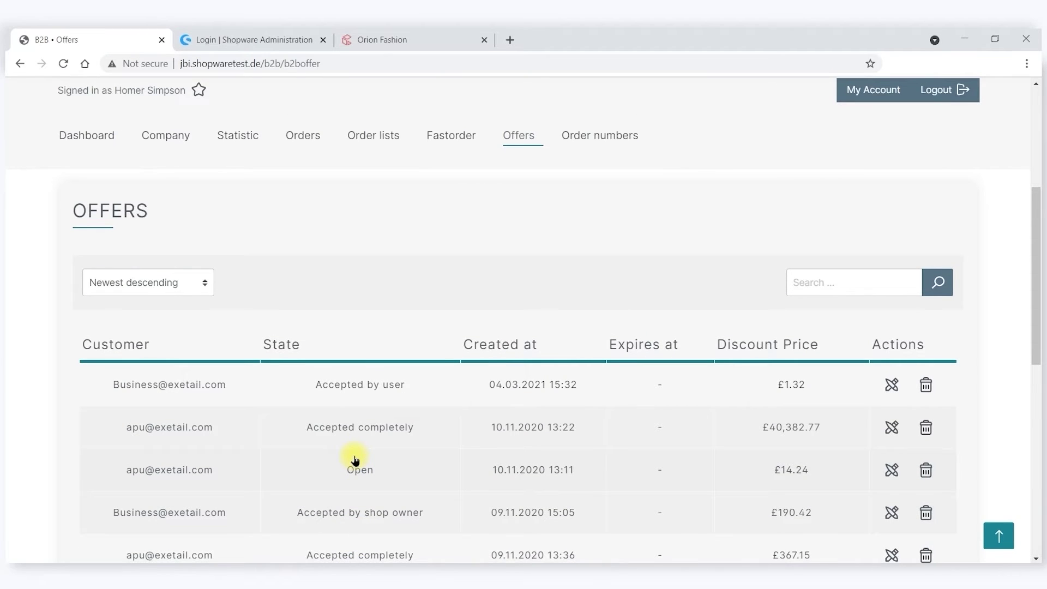
scroll(355, 459, "down", 1)
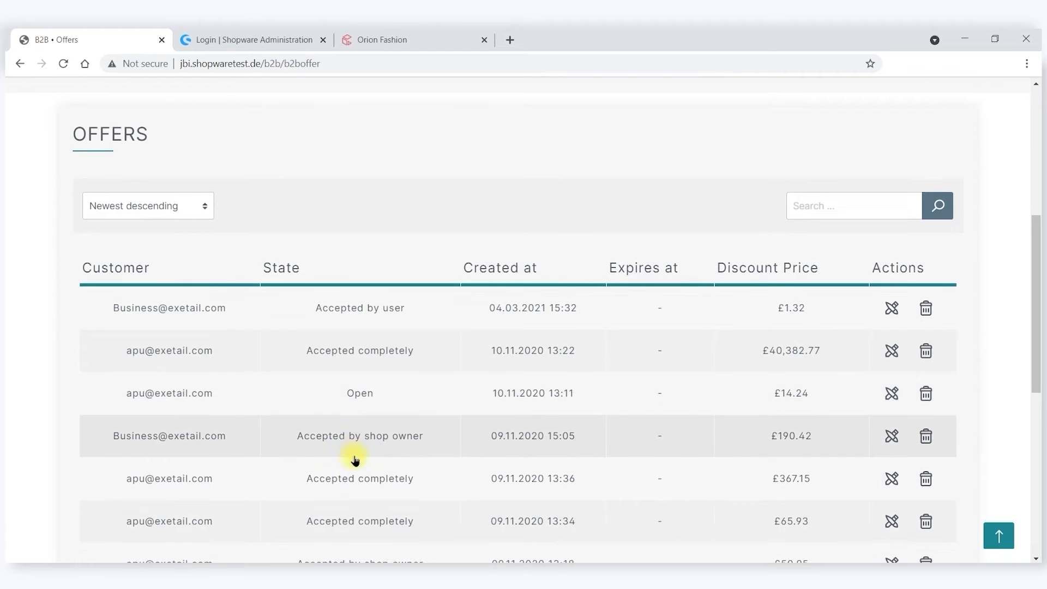
scroll(355, 459, "down", 4)
scroll(355, 459, "up", 5)
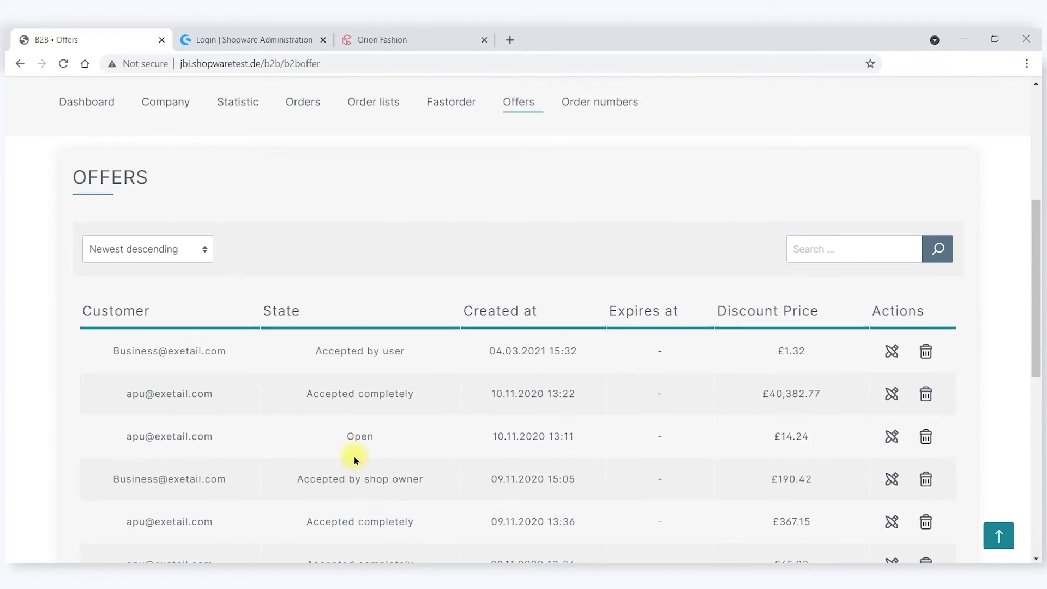
scroll(355, 460, "up", 3)
Open Order numbers, review its CSV/XLS/XLSX upload and empty table, then return to the top
left_click(583, 273)
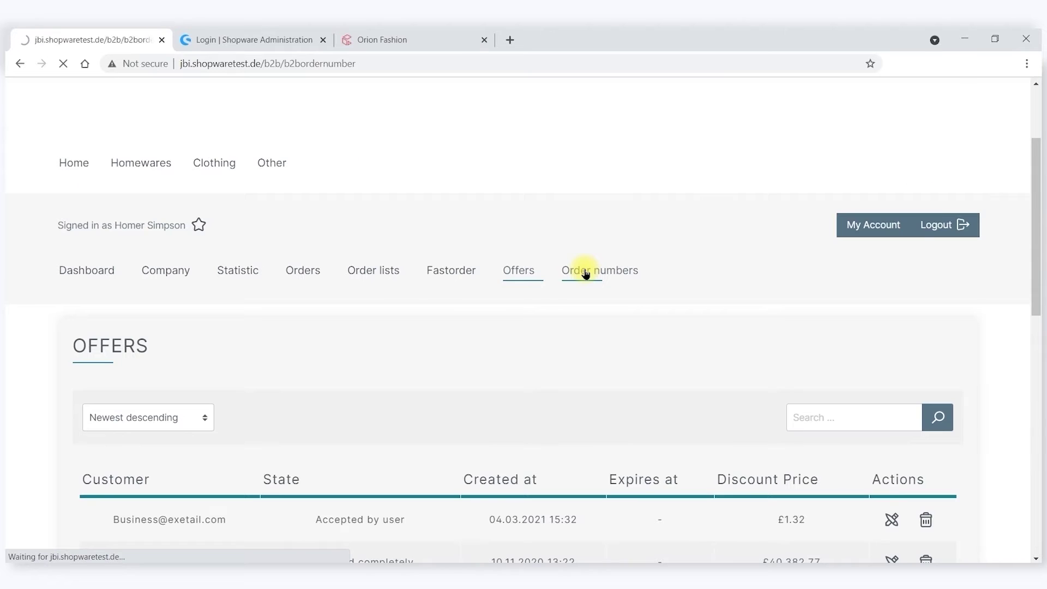
scroll(331, 448, "down", 4)
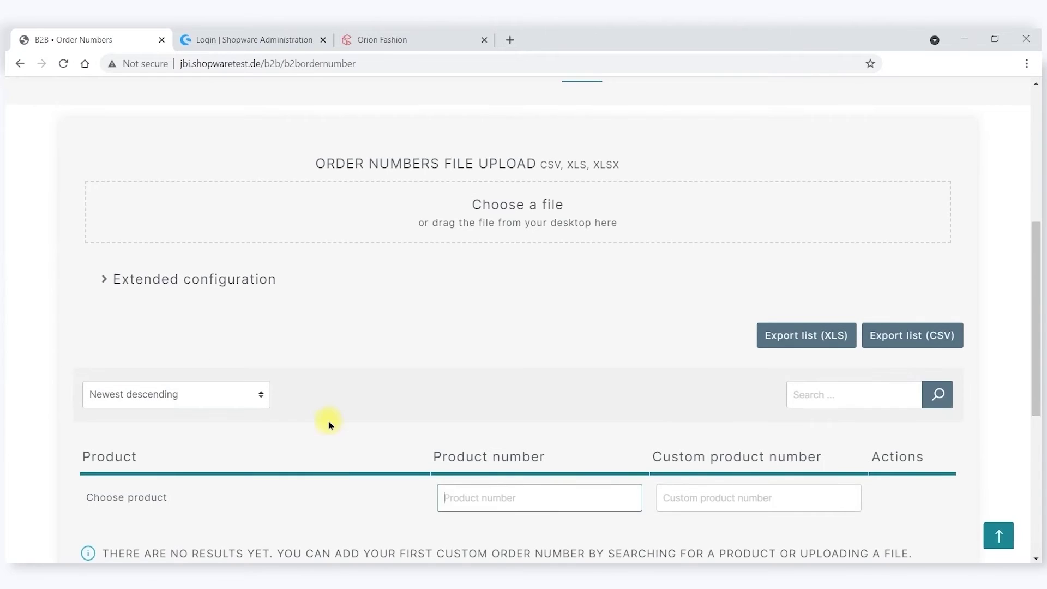
scroll(330, 395, "down", 4)
scroll(329, 396, "up", 7)
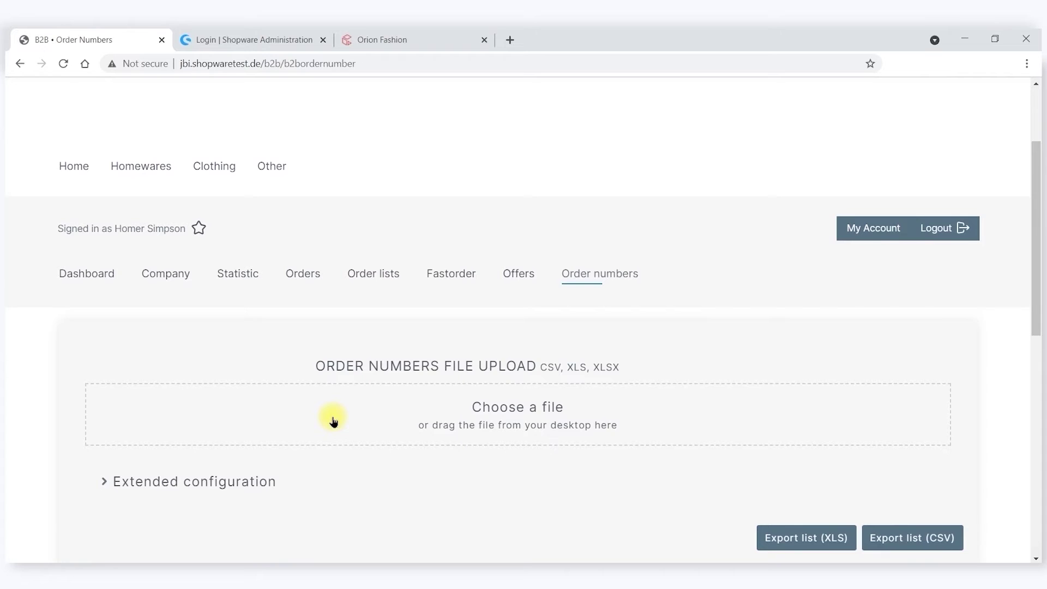
scroll(333, 420, "down", 2)
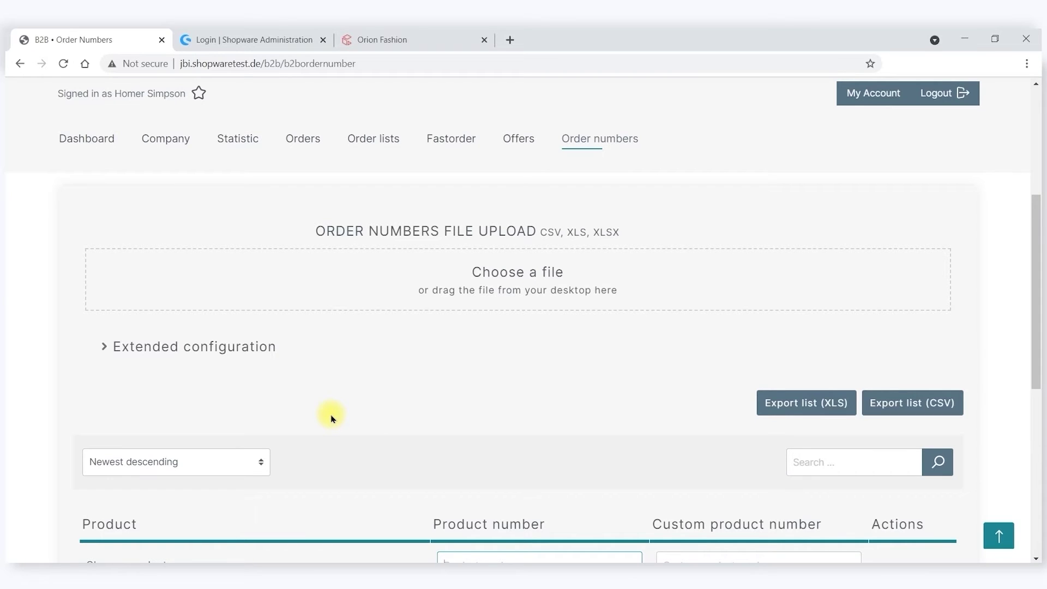
scroll(331, 418, "down", 4)
scroll(327, 416, "up", 5)
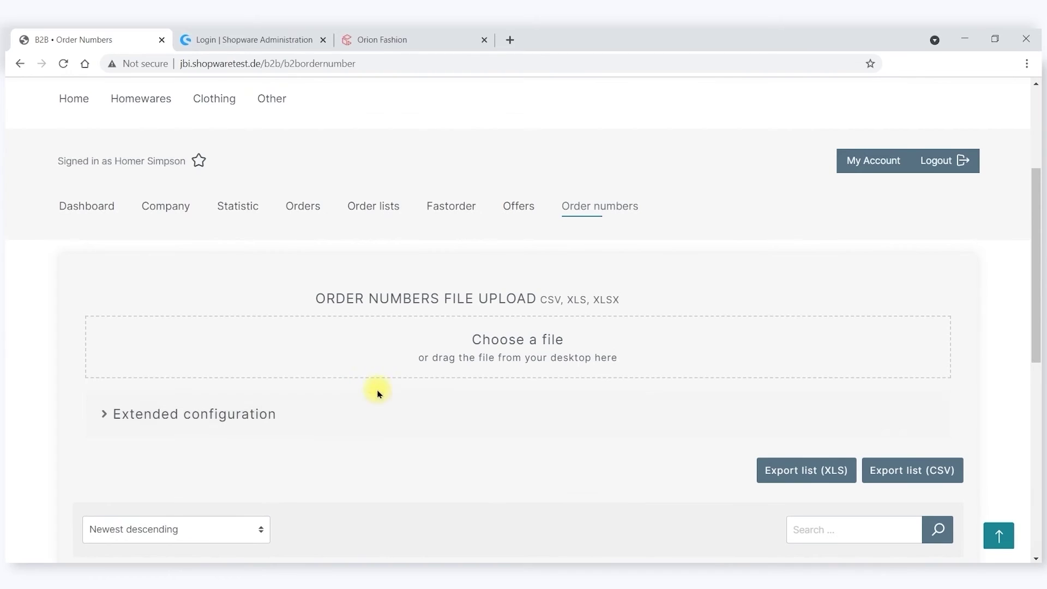
scroll(206, 397, "down", 5)
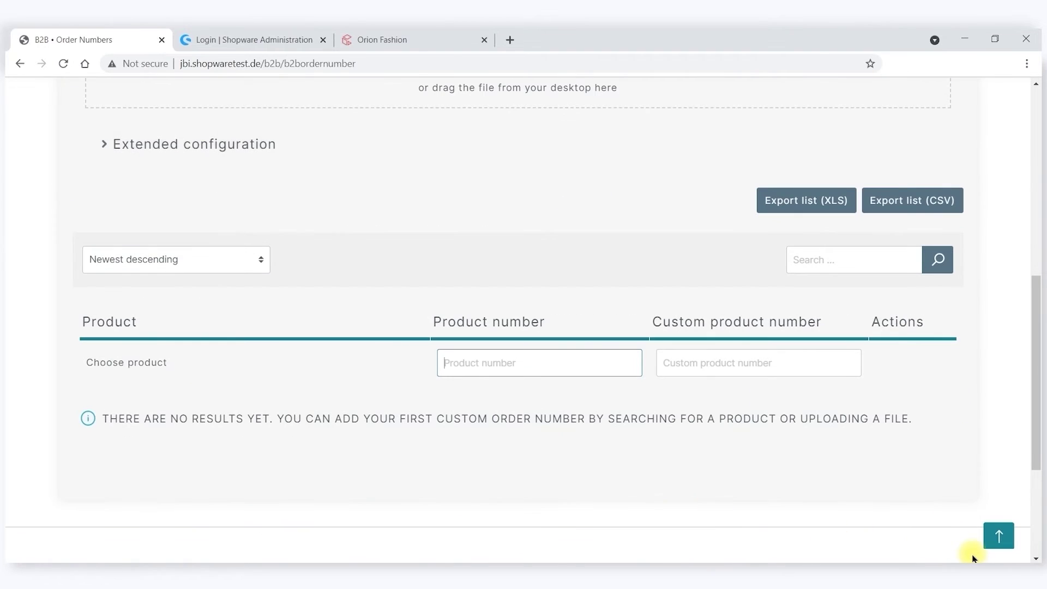
left_click(984, 548)
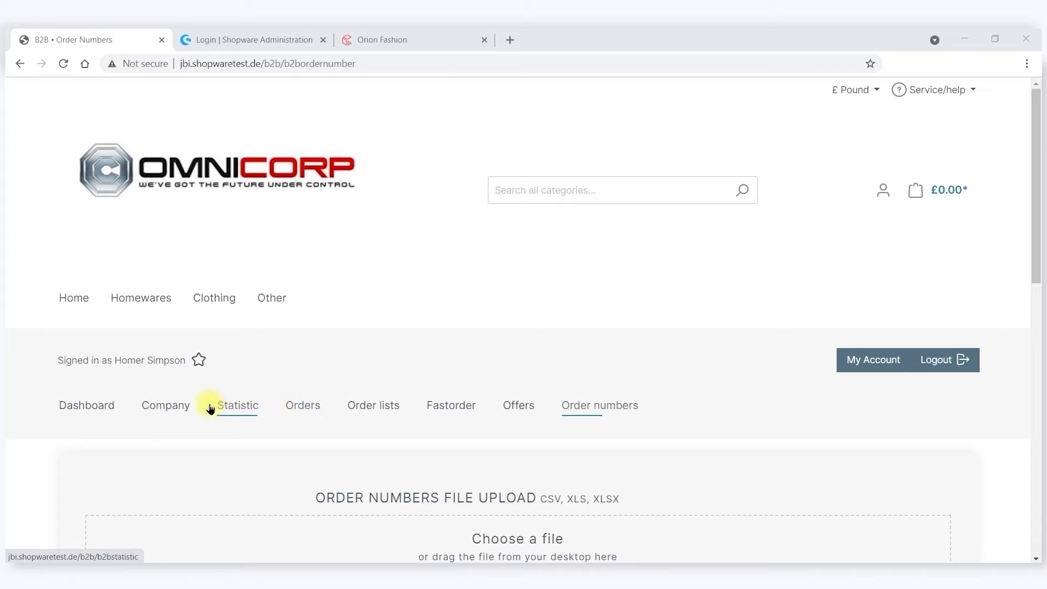
Return to Company, expand Sub Stores, select Portsmouth Store and show its Portsmouth Budget (£89,157.00 available)
left_click(175, 412)
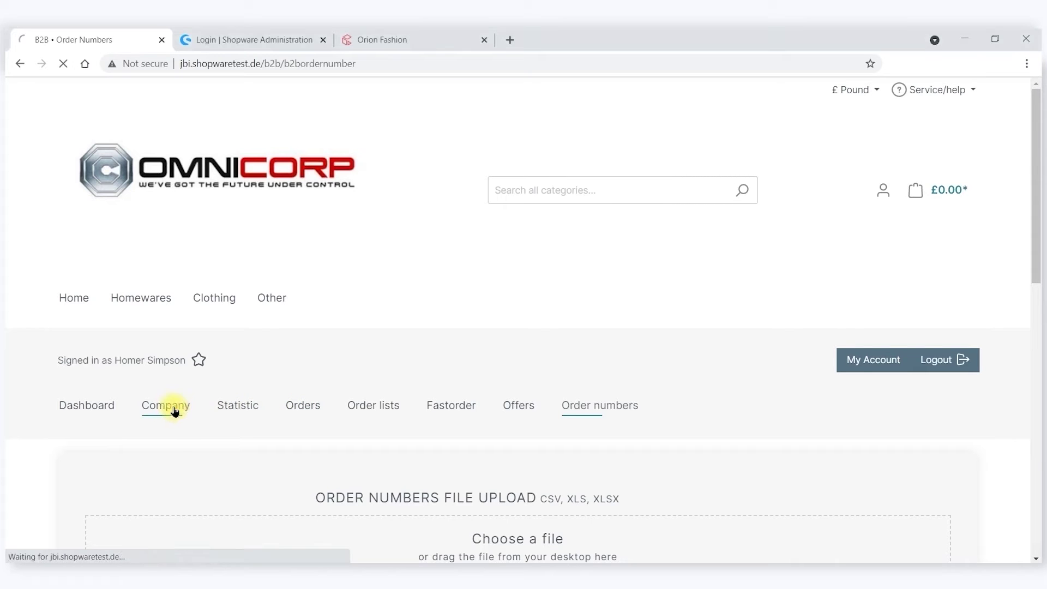
scroll(206, 413, "down", 4)
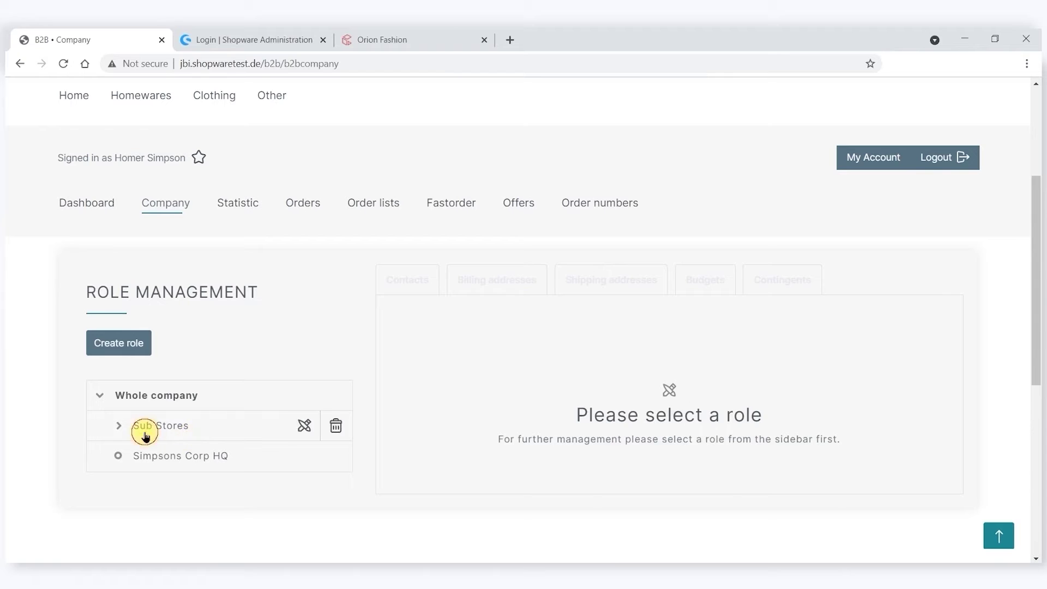
left_click(145, 430)
scroll(345, 436, "down", 1)
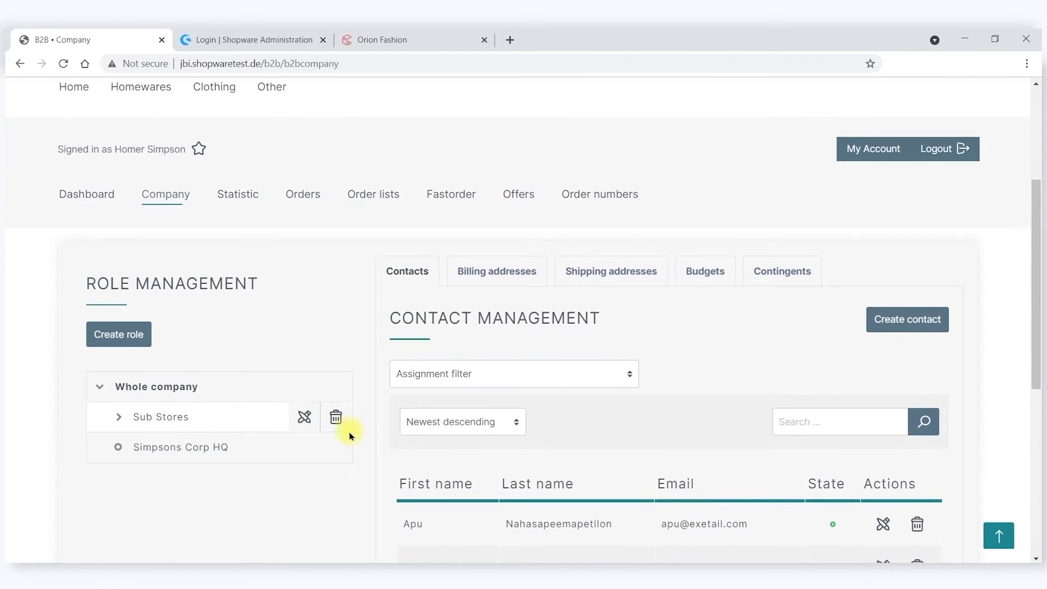
left_click(118, 358)
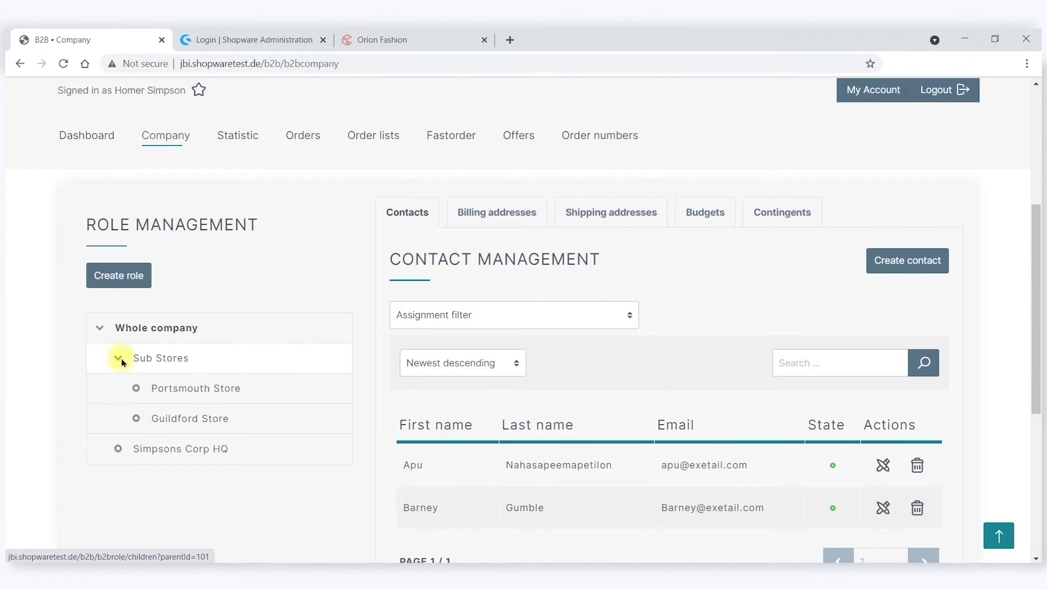
left_click(209, 390)
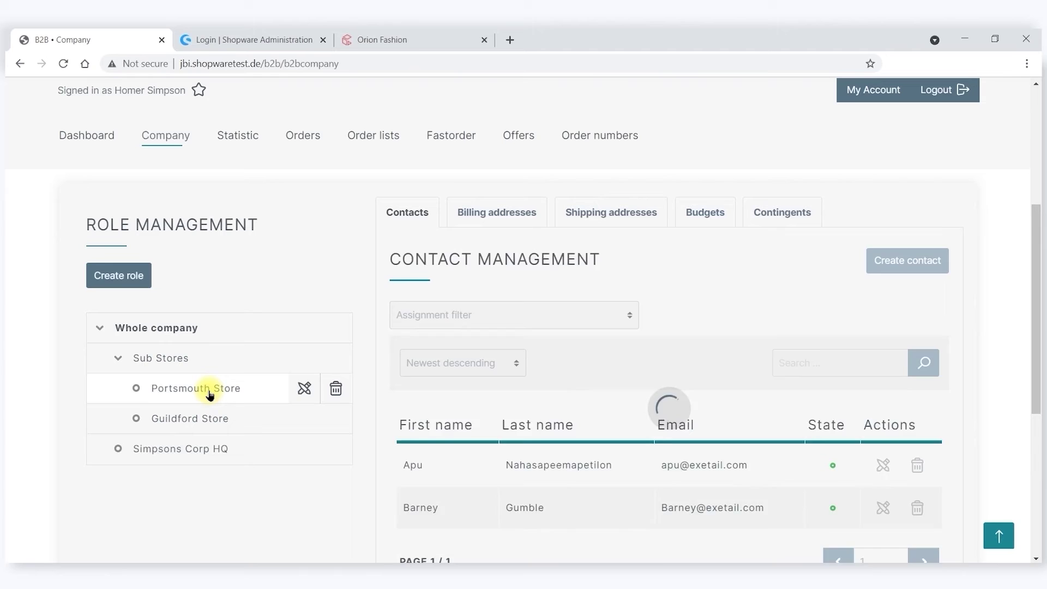
left_click(695, 214)
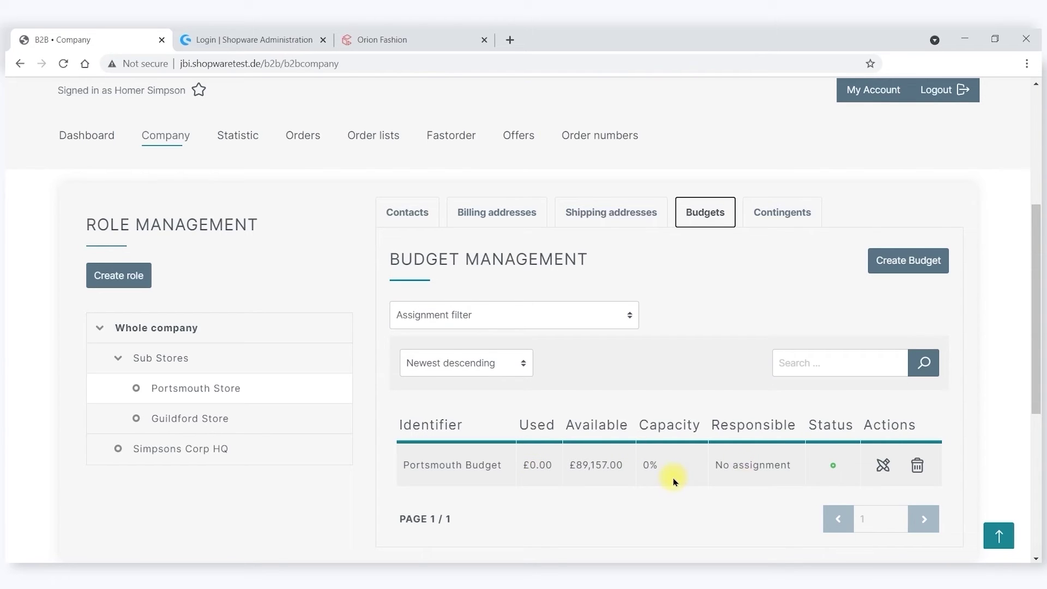
Check the Portsmouth Budget settings, then open the apu Contingent group's details from the Contingents list
left_click(878, 463)
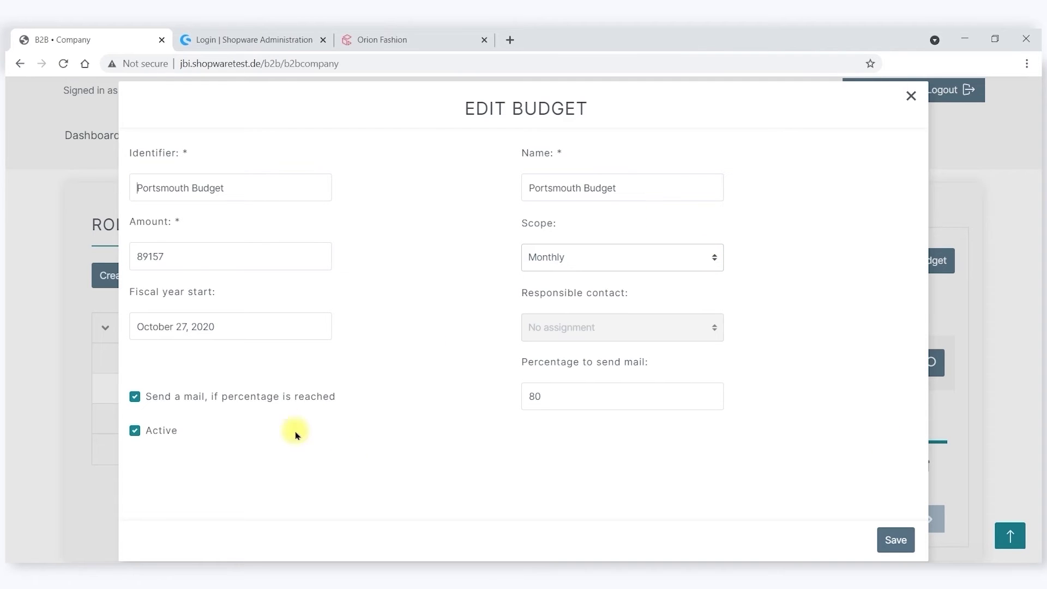
left_click(911, 95)
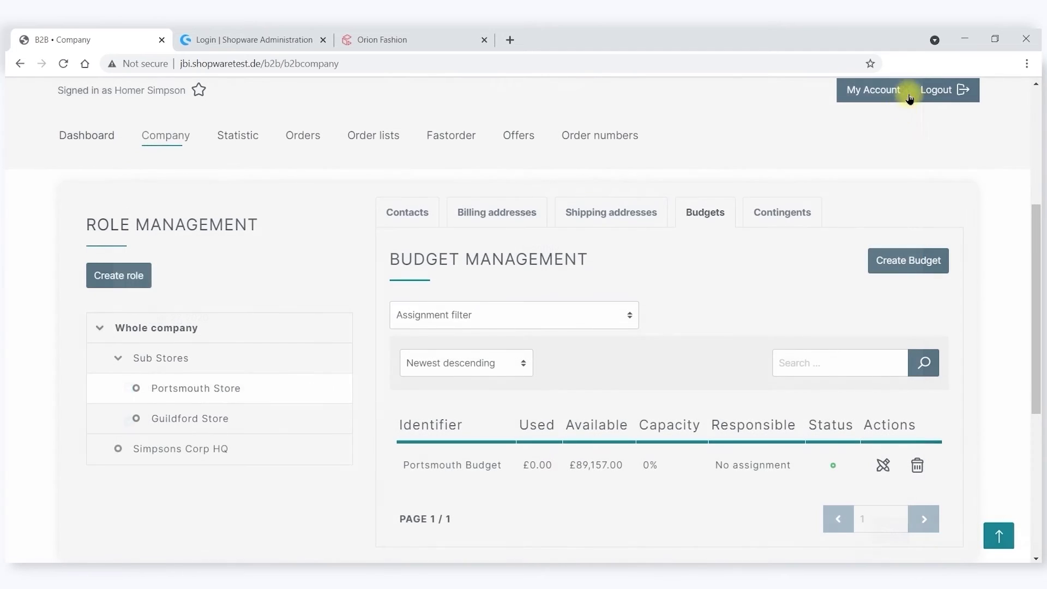
left_click(794, 213)
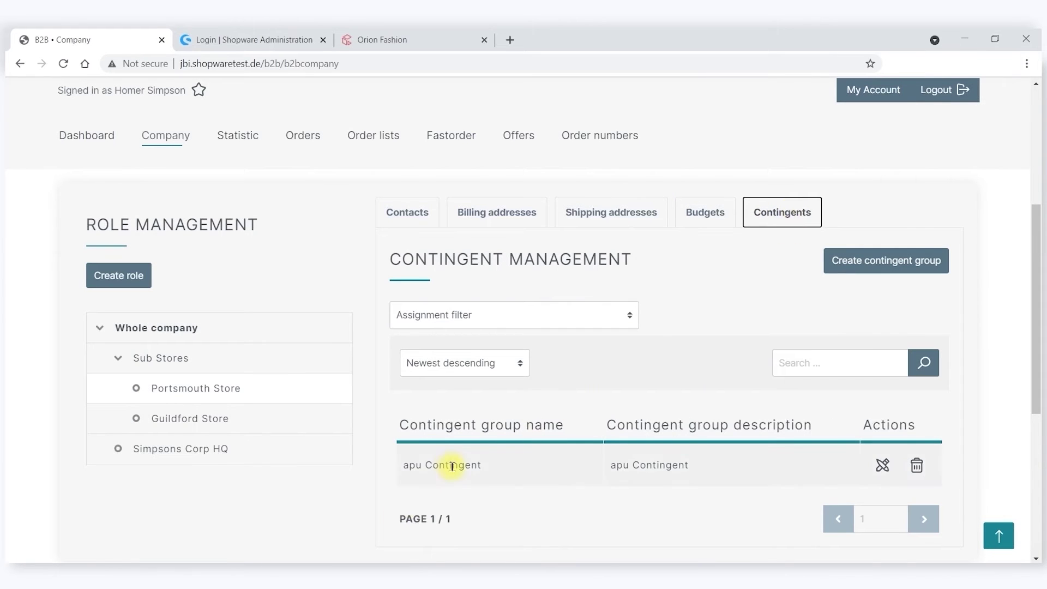
left_click(879, 463)
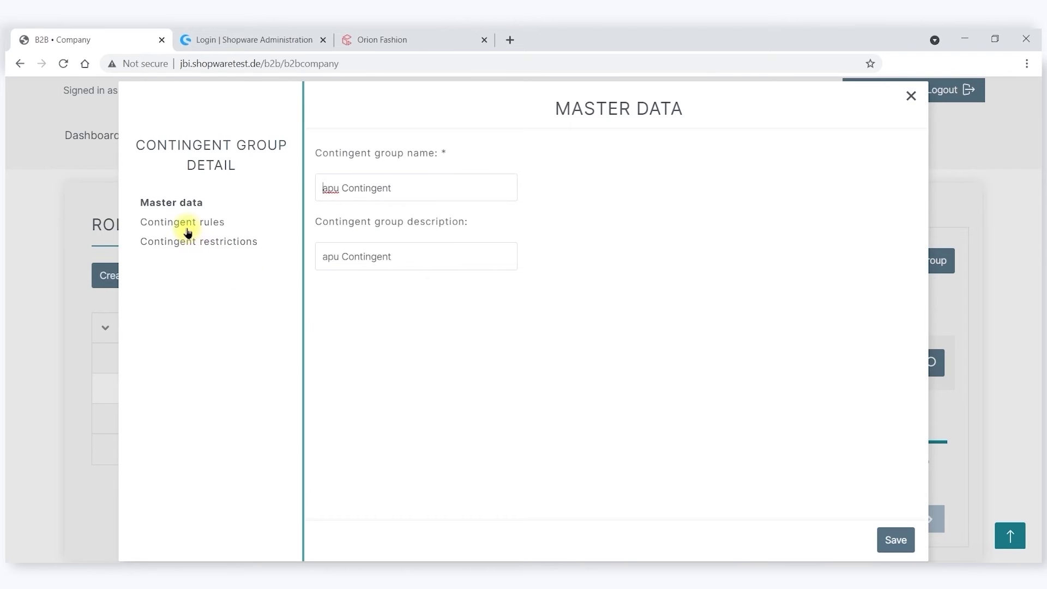
Review the apu Contingent group's rules and restrictions, then close it and return to the page top
left_click(187, 223)
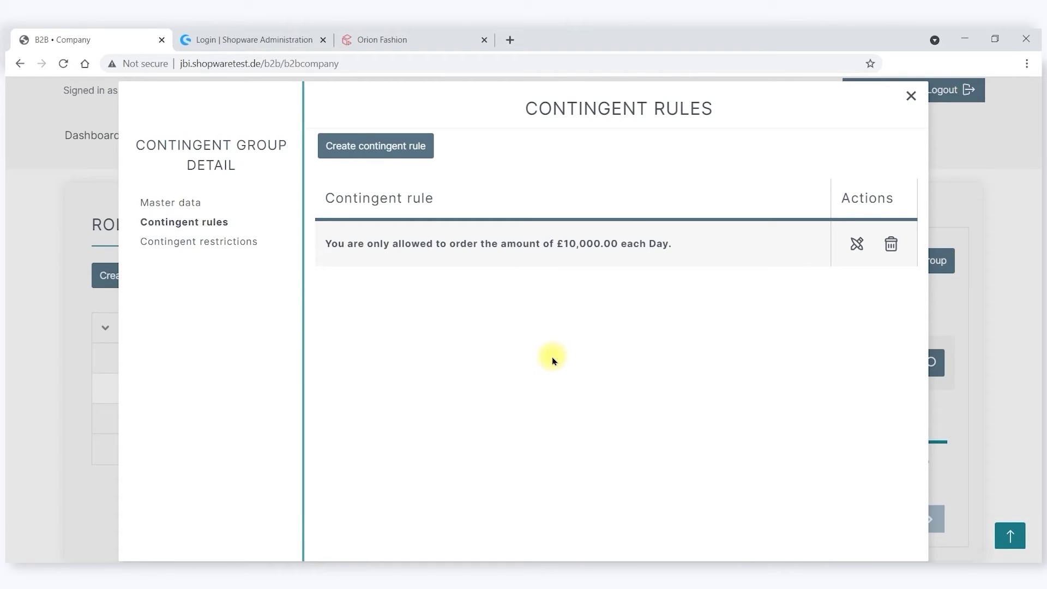
left_click(232, 243)
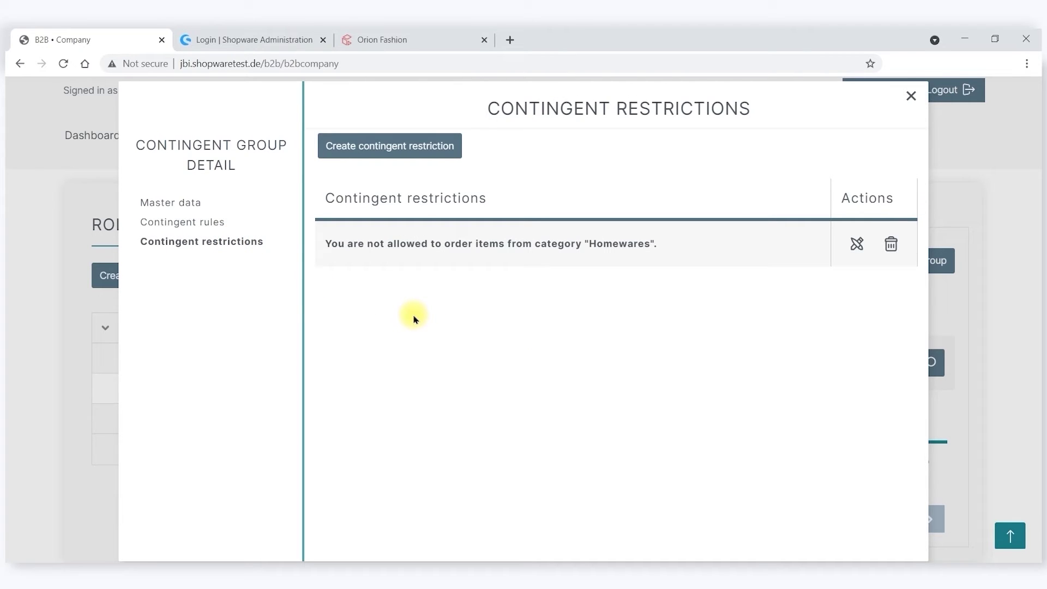
left_click(910, 96)
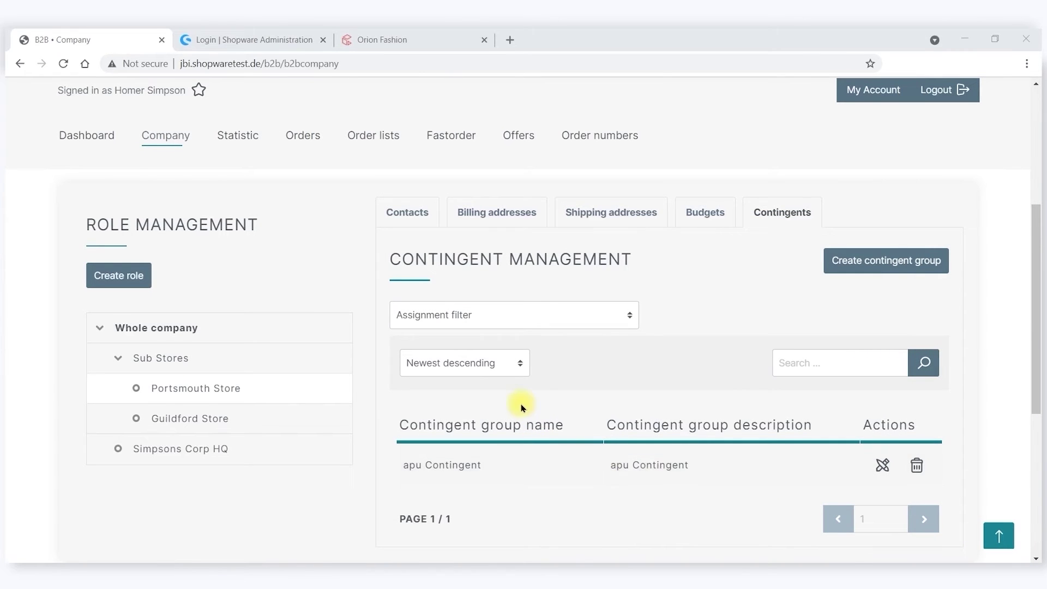
scroll(872, 194, "up", 5)
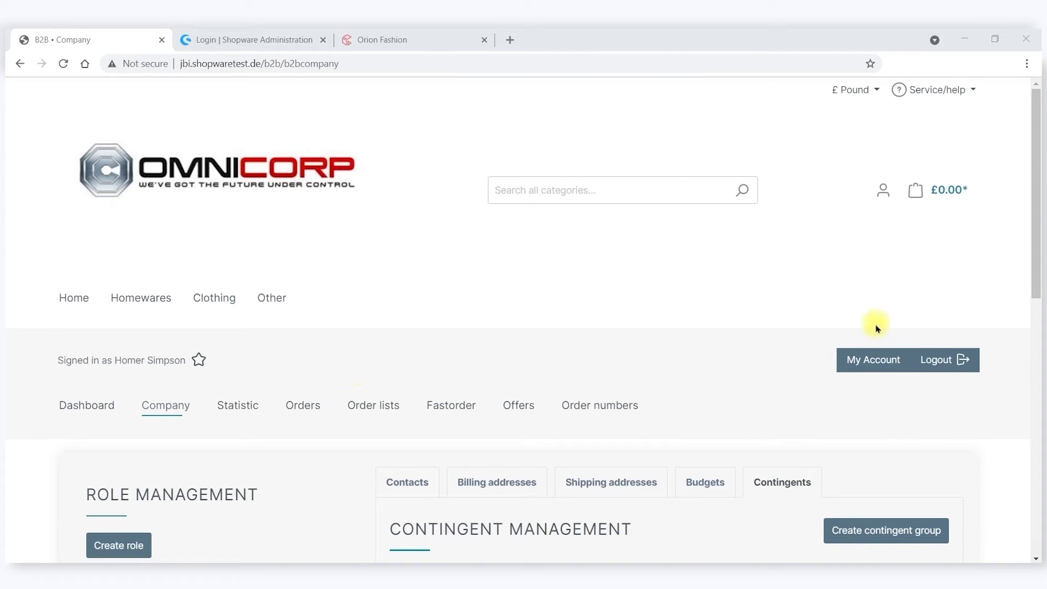
Log out and sign in as the other buyer using the browser's saved email and password
left_click(936, 359)
left_click(878, 206)
left_click(126, 414)
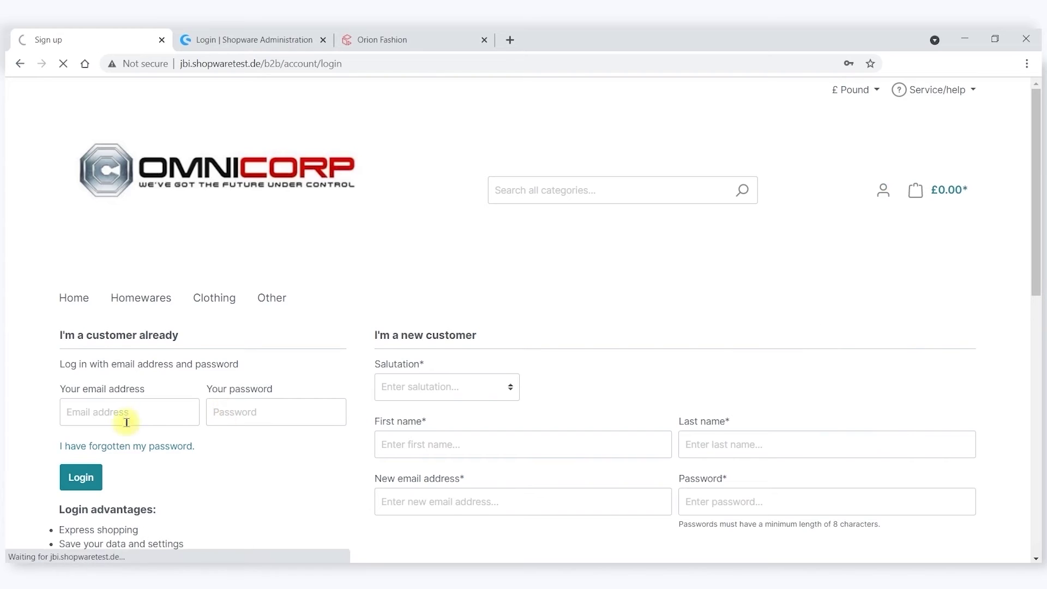
type("apu")
key("Down")
key("Tab")
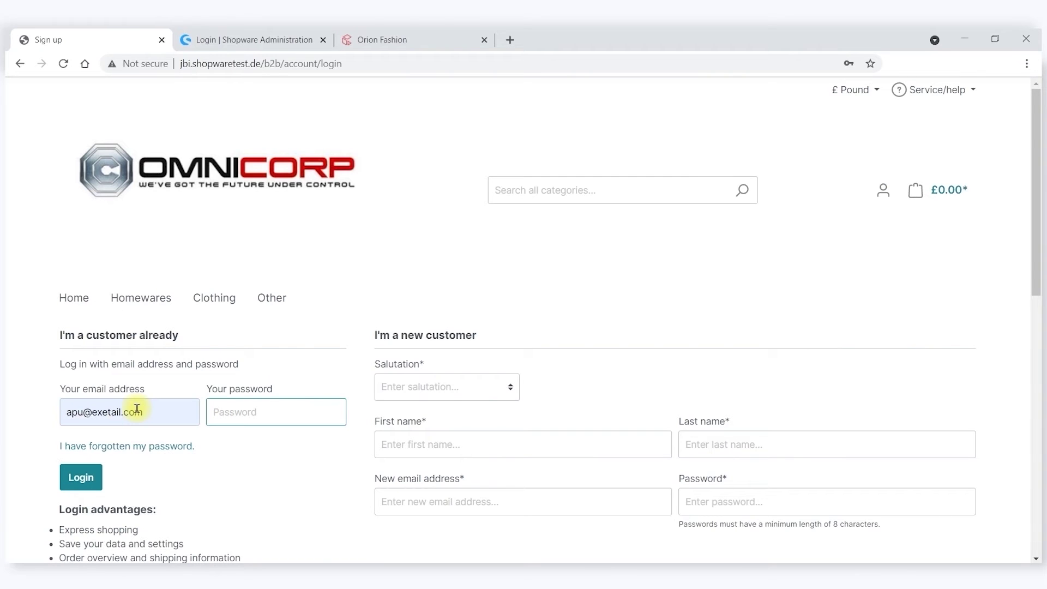
key("Return")
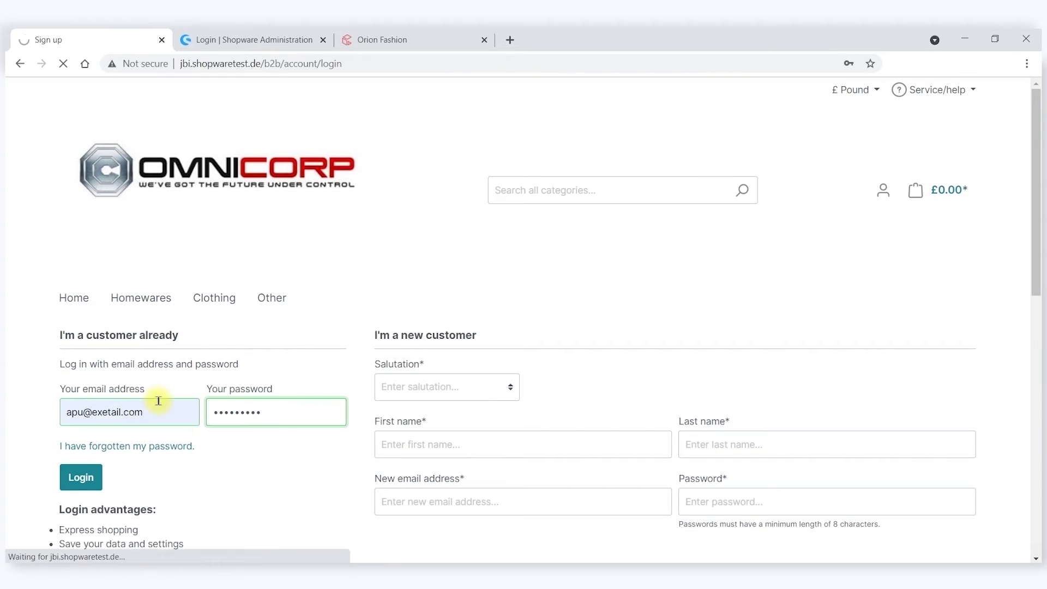
left_click(82, 478)
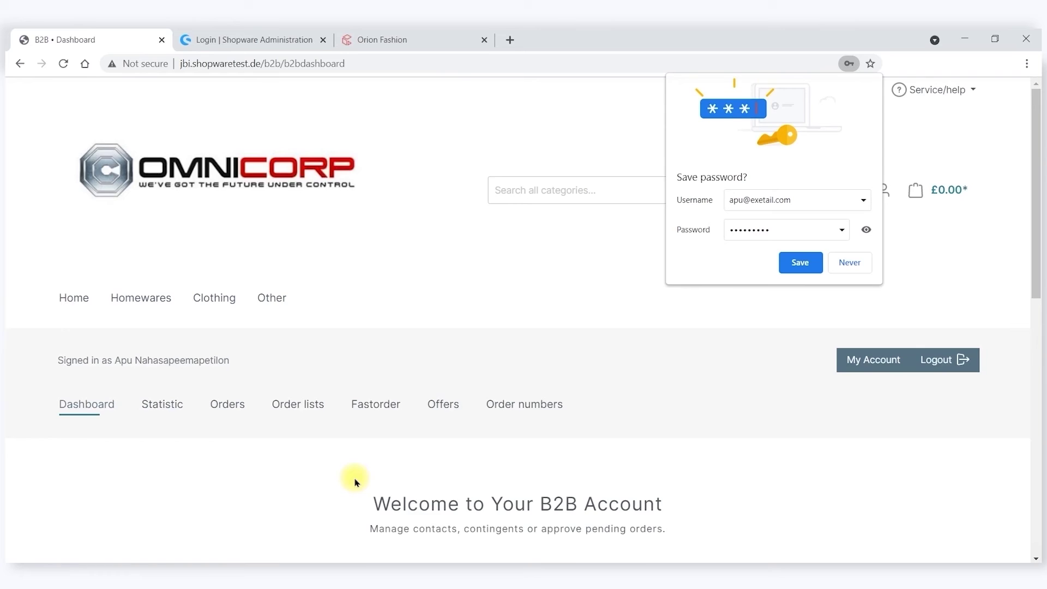
Browse the B2B account area and open the buyer's Orders list
scroll(360, 468, "down", 7)
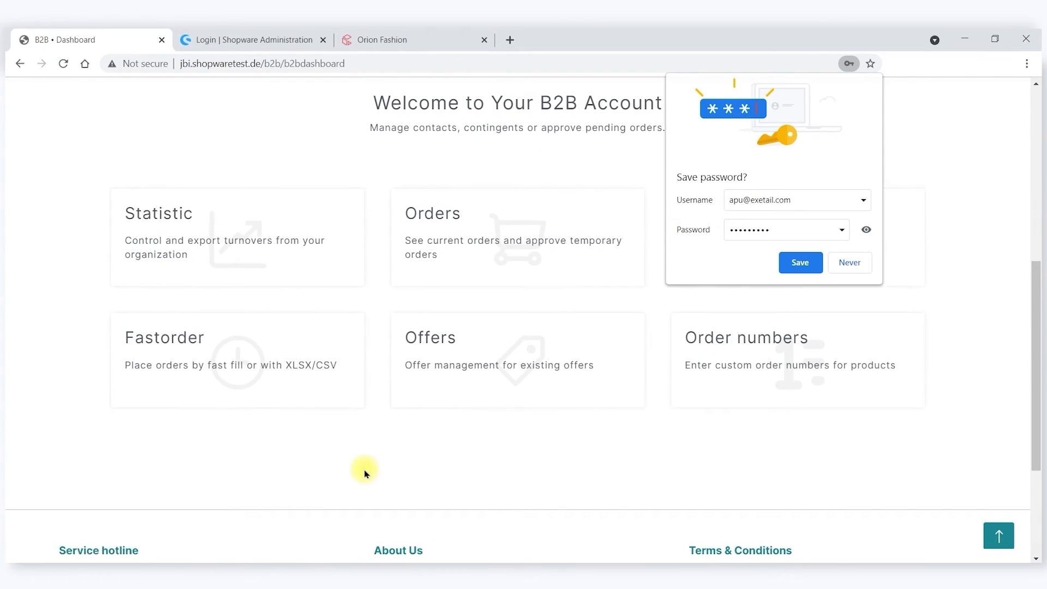
scroll(364, 474, "up", 4)
scroll(364, 473, "up", 2)
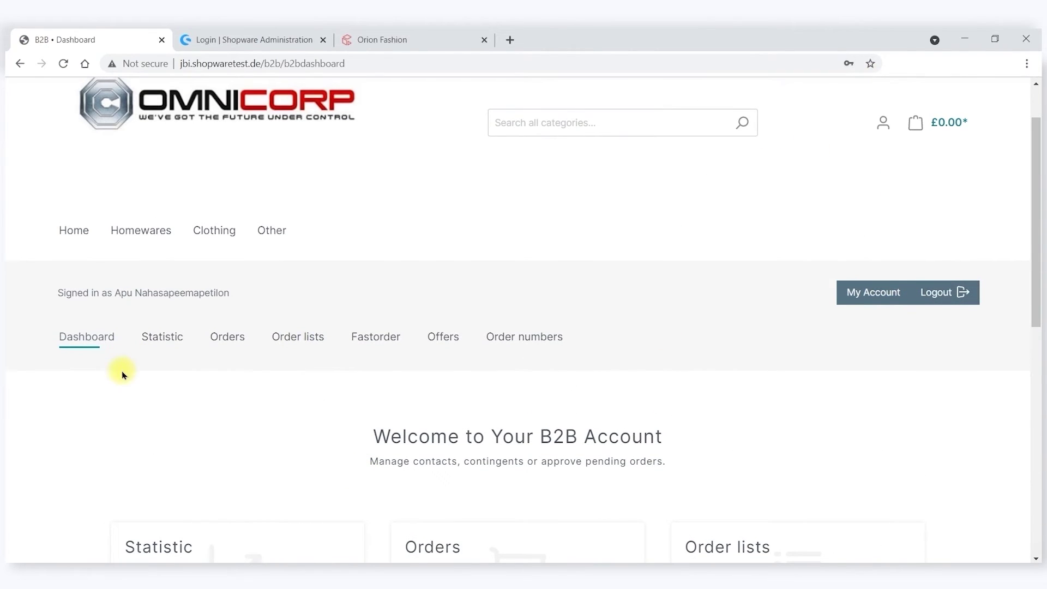
scroll(180, 409, "down", 6)
scroll(275, 483, "up", 5)
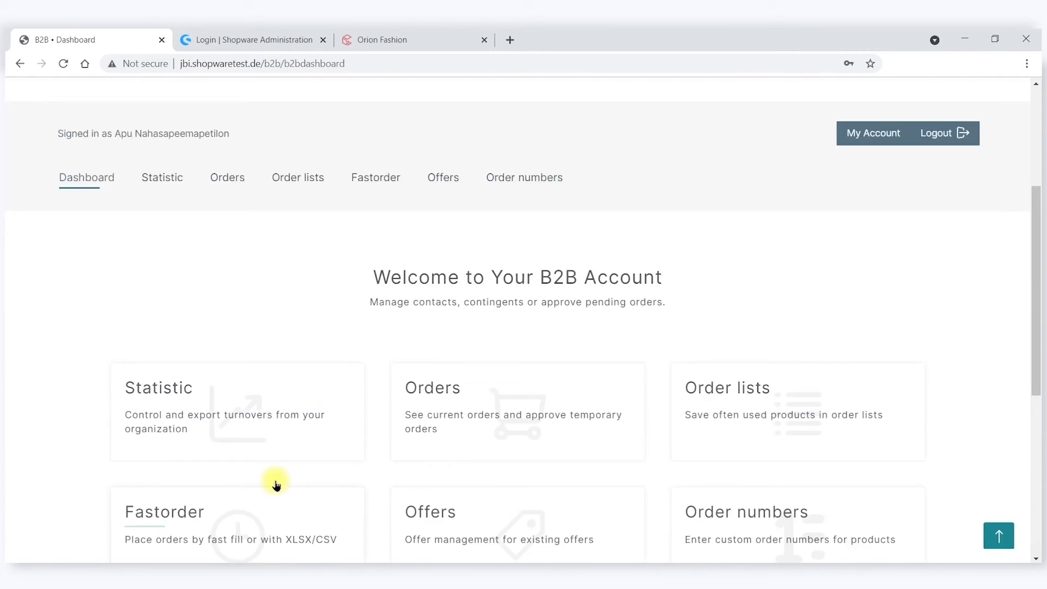
scroll(183, 381, "down", 3)
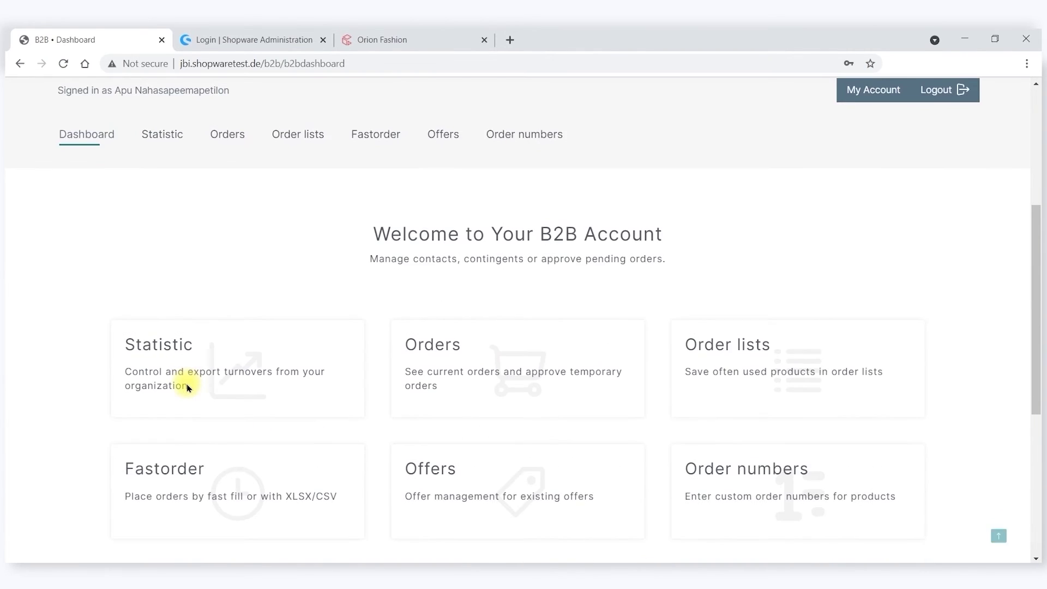
scroll(180, 349, "up", 5)
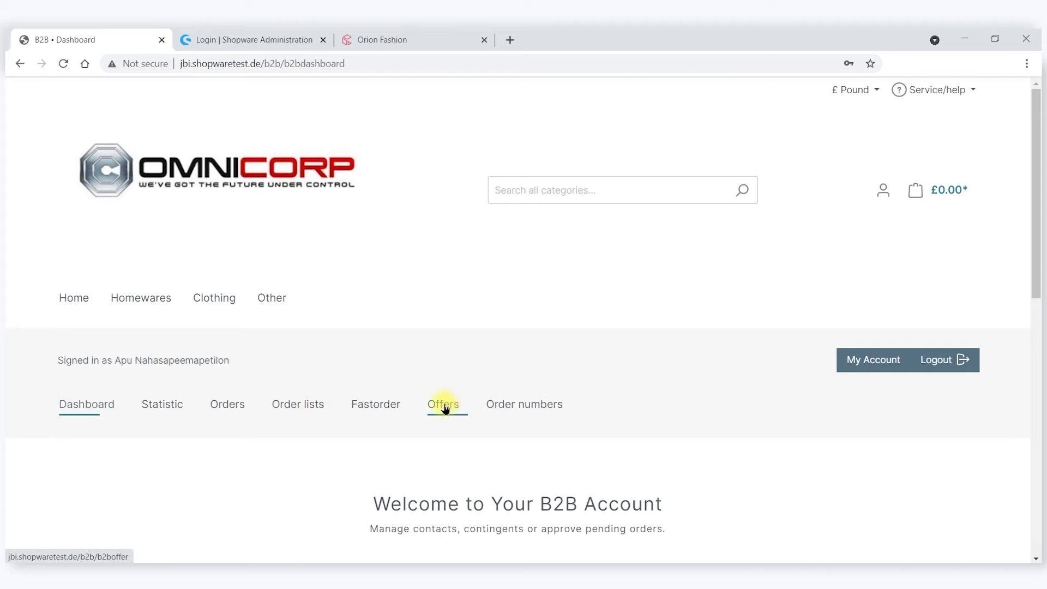
left_click(497, 408)
left_click(225, 412)
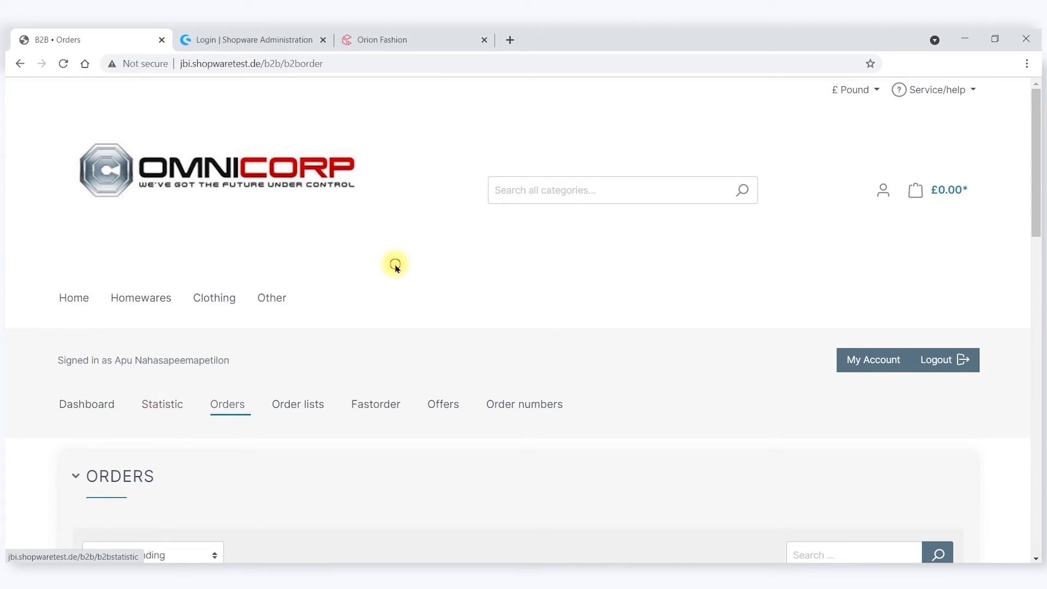
Add the IB7 COMPACT 2-GRP ALTO 2850W - GLOSSY WHITE from Homewares to the cart, quantity 18
left_click(129, 303)
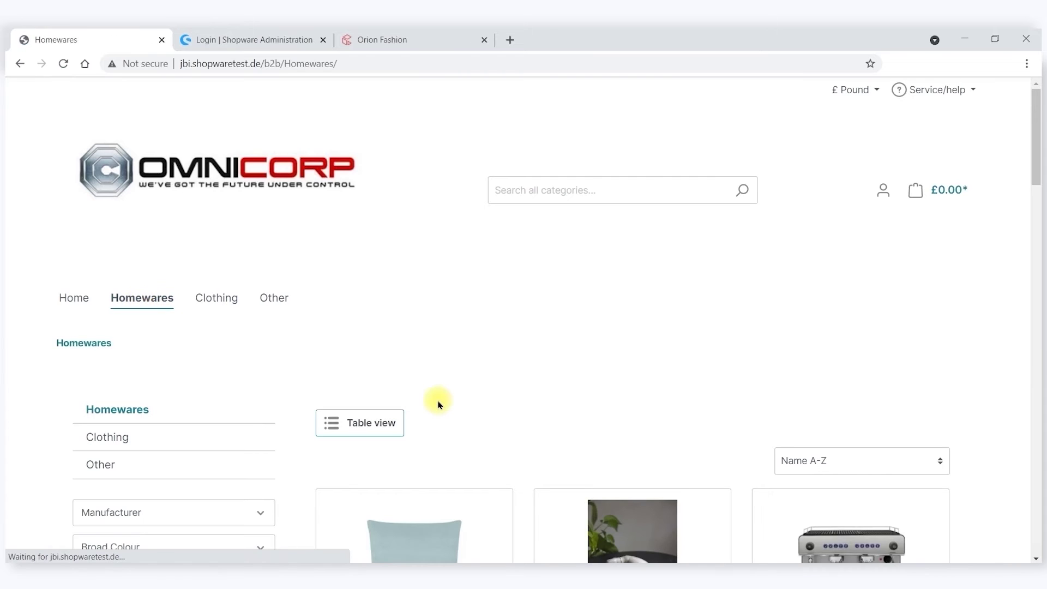
scroll(452, 382, "down", 5)
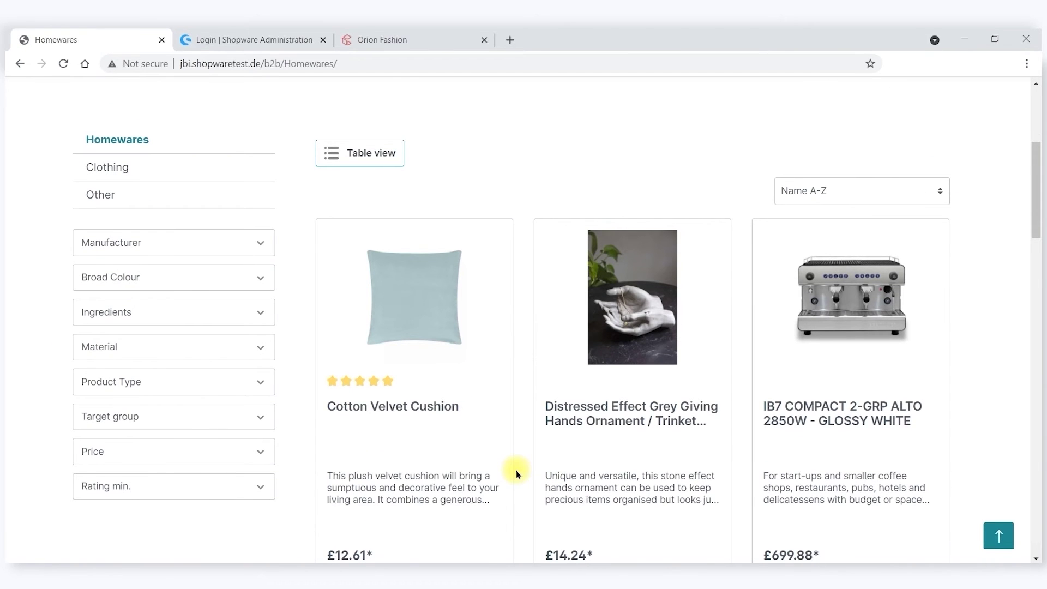
scroll(626, 473, "down", 2)
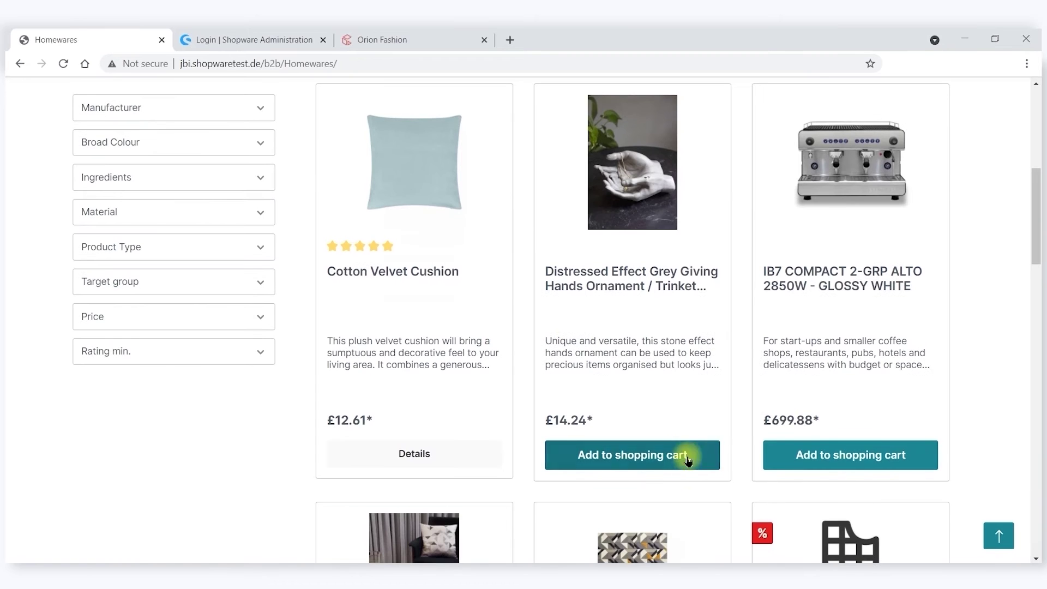
left_click(860, 458)
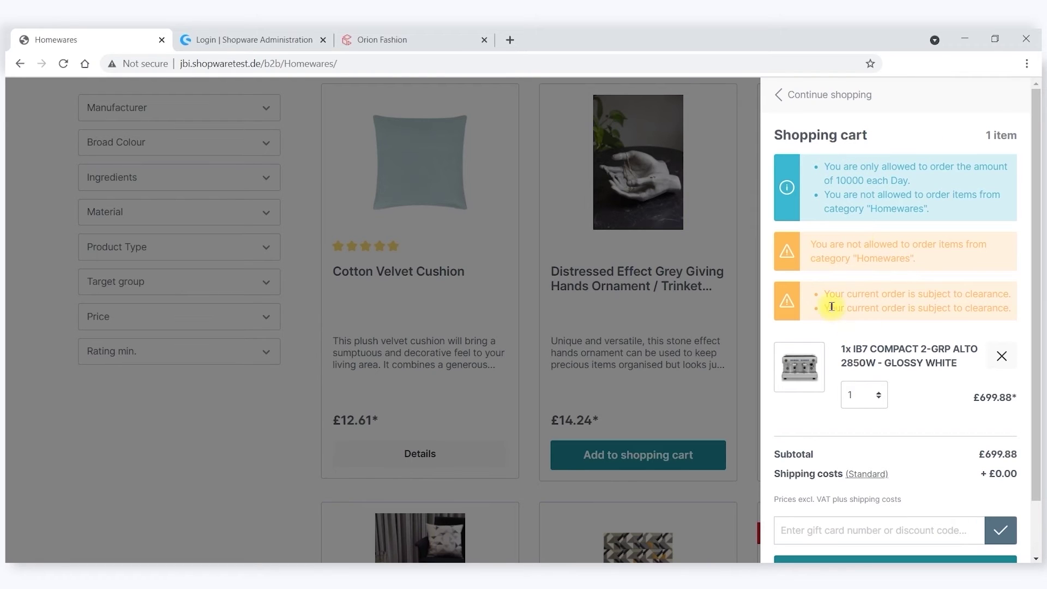
left_click(875, 401)
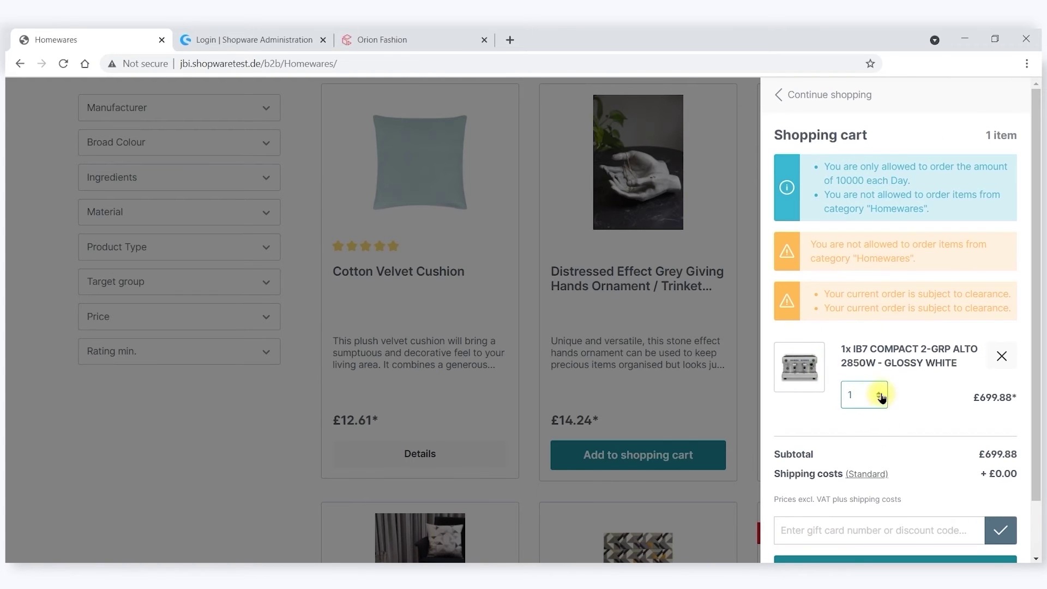
left_click(880, 397)
left_click(869, 393)
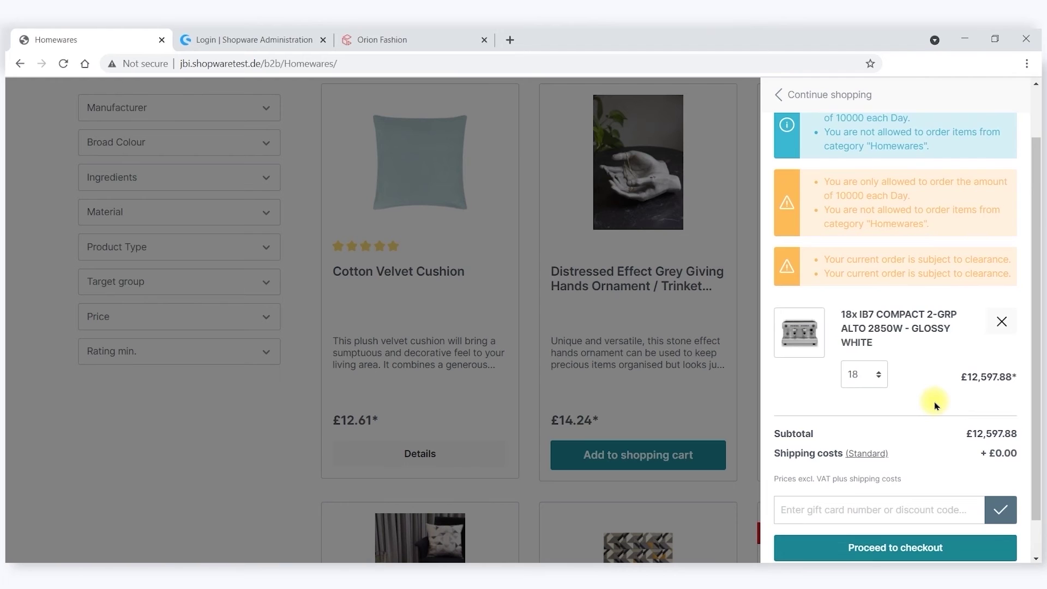
scroll(934, 405, "down", 1)
Go to checkout and submit the £12,597.88 order with Request clearance
left_click(866, 506)
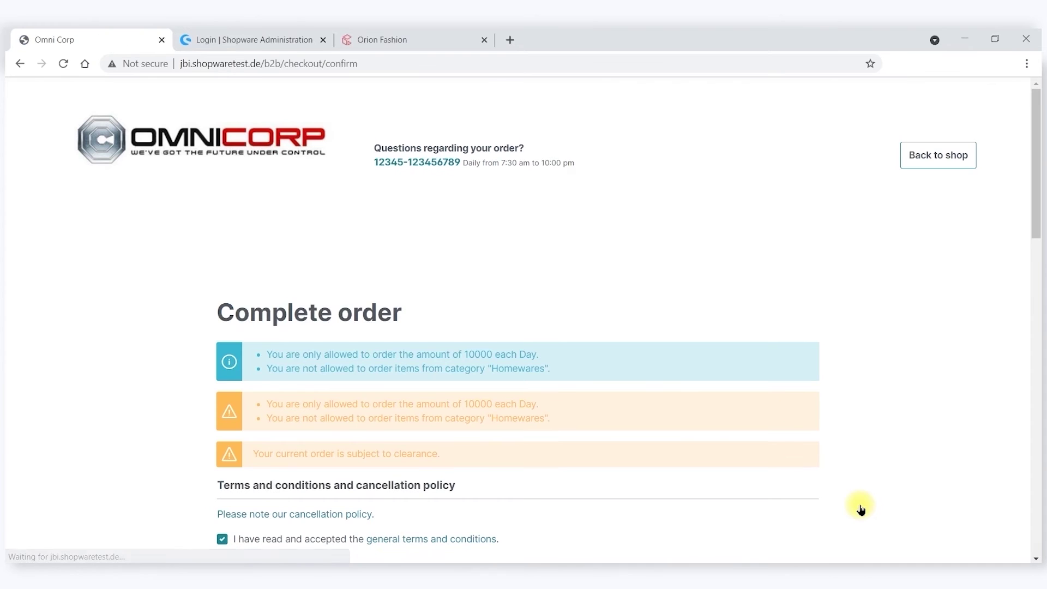
scroll(338, 349, "down", 3)
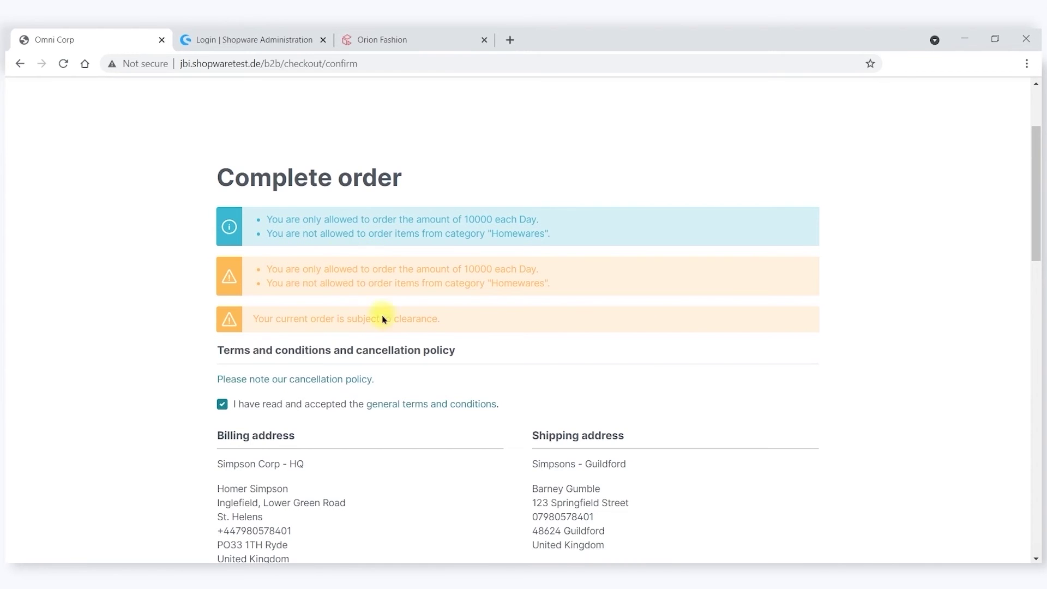
scroll(354, 298, "down", 4)
scroll(354, 299, "down", 12)
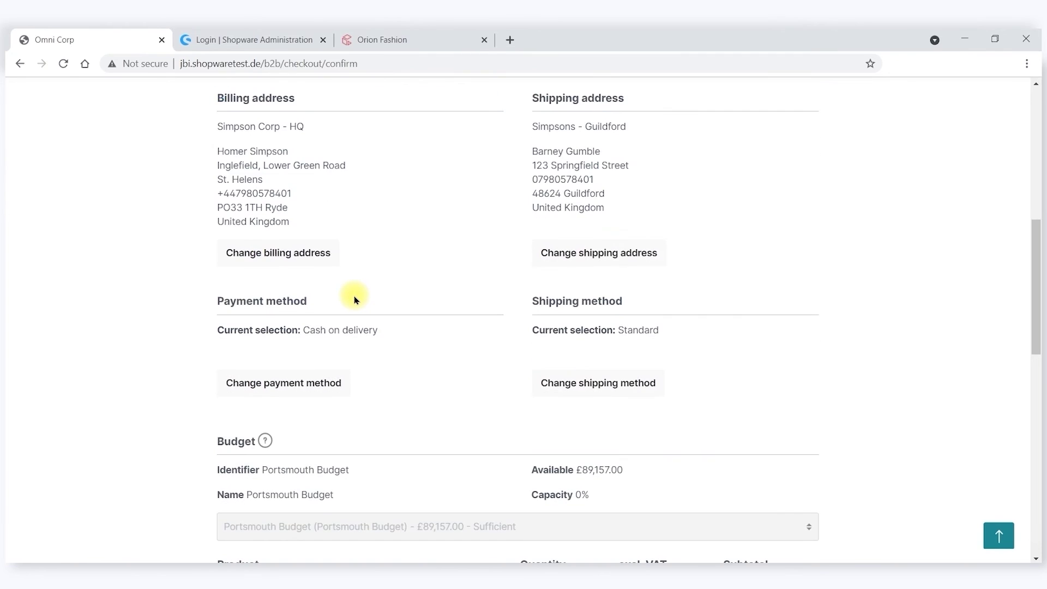
scroll(354, 299, "down", 4)
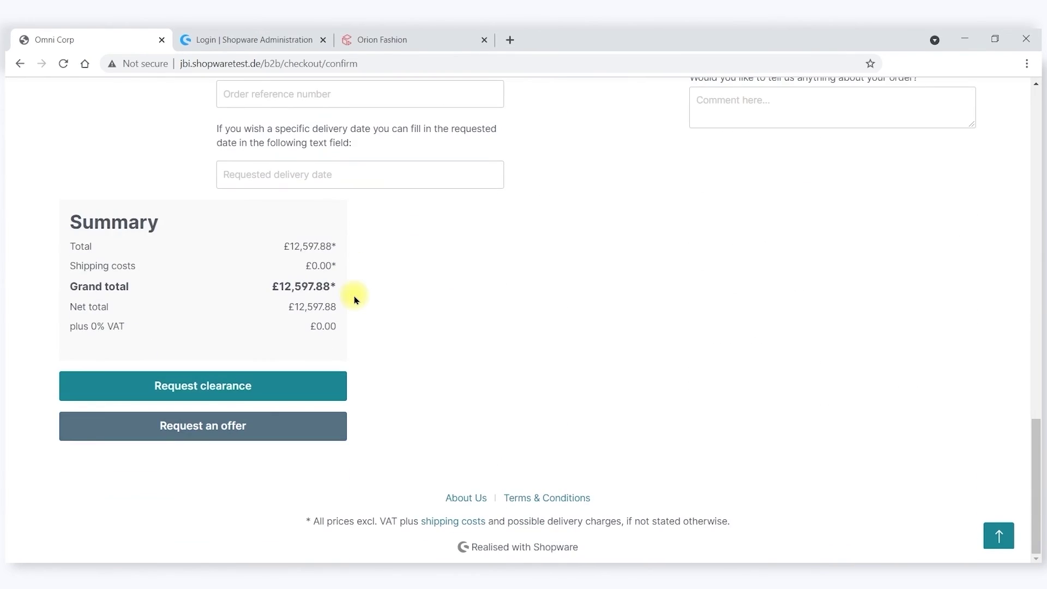
left_click(174, 393)
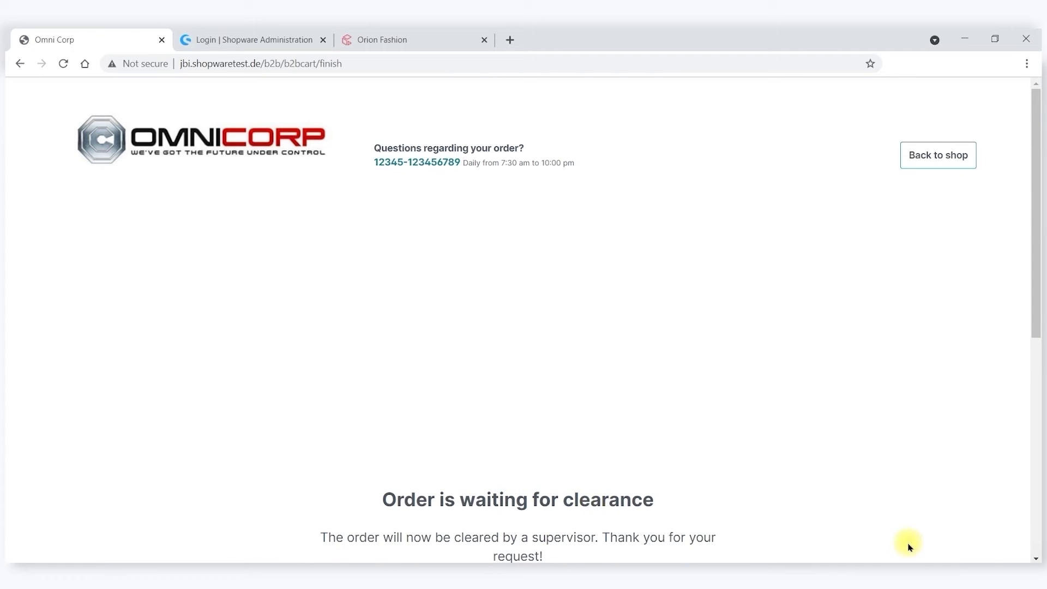
Log out of the buyer account and sign in with the saved business customer login
left_click(926, 161)
left_click(883, 188)
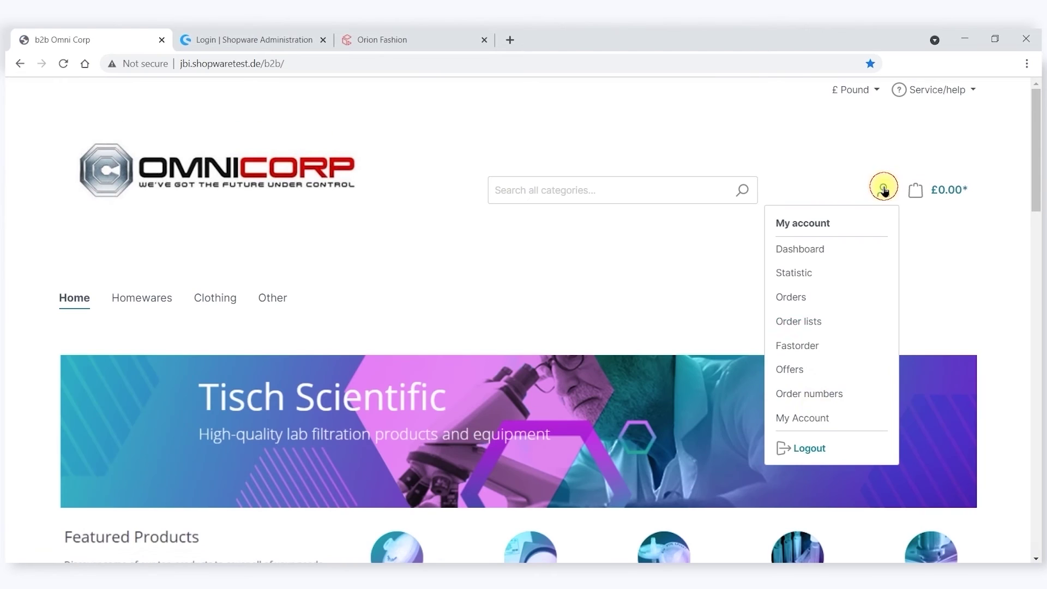
left_click(798, 447)
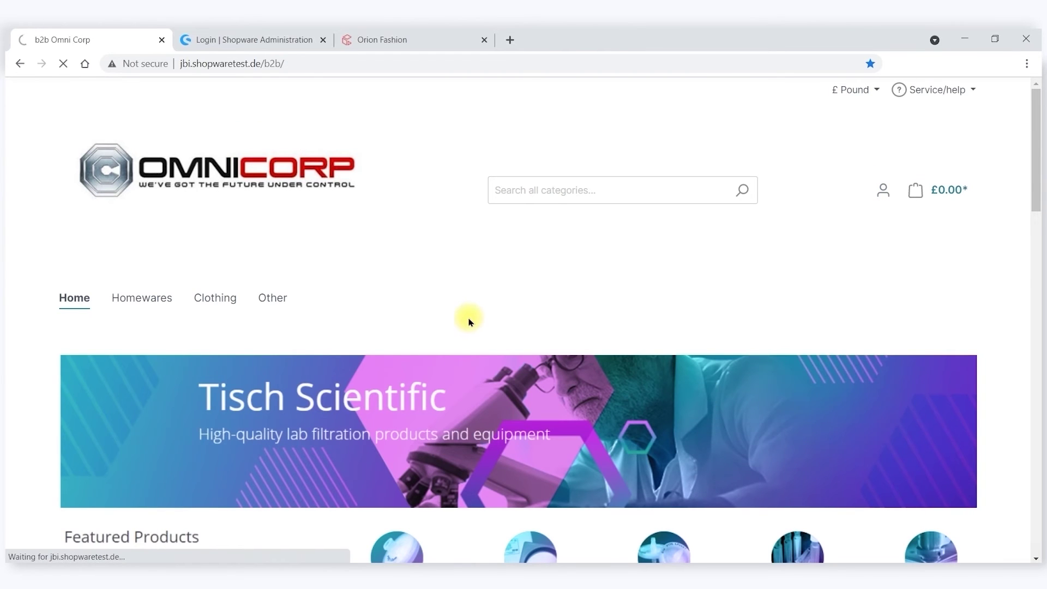
left_click(164, 411)
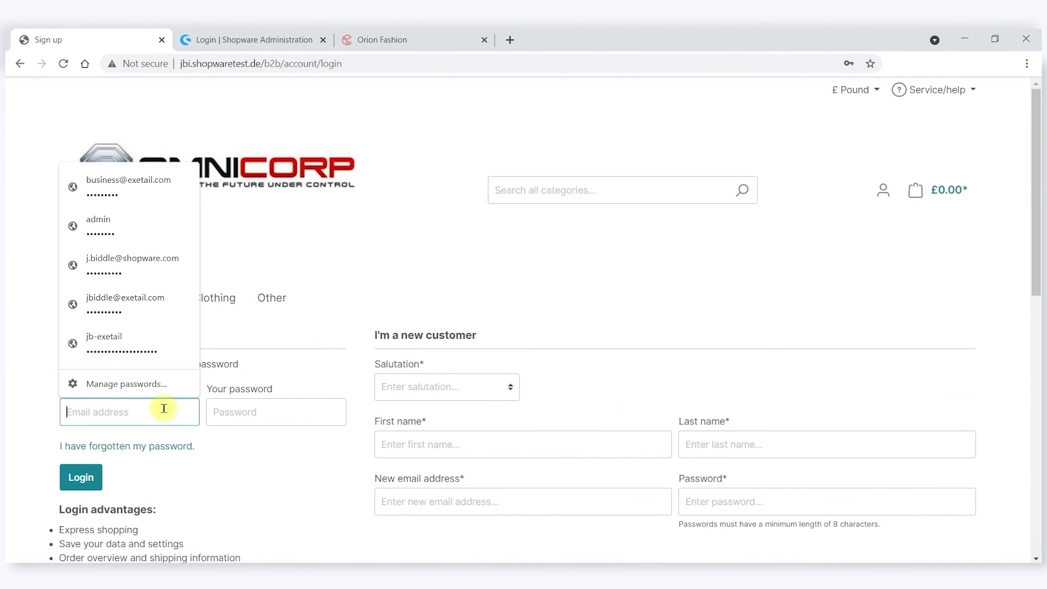
type("b")
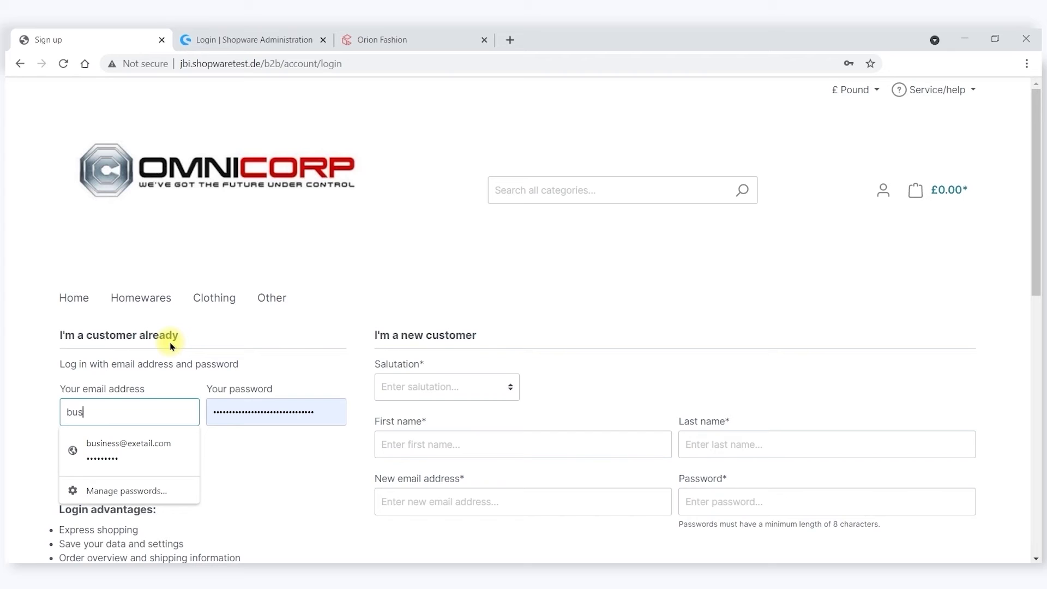
type("us")
key("Down")
key("Return")
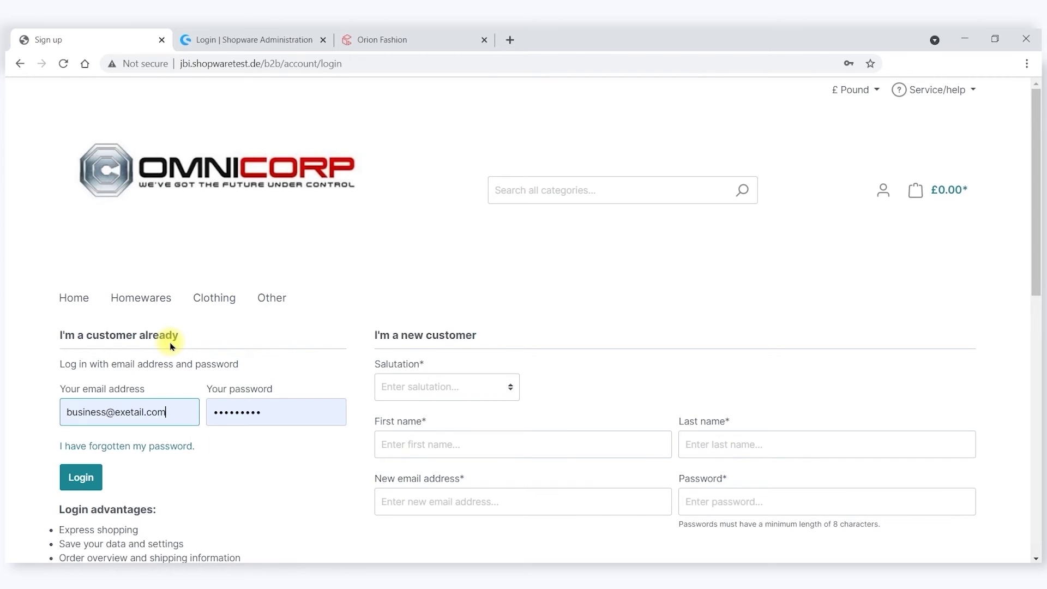
left_click(91, 472)
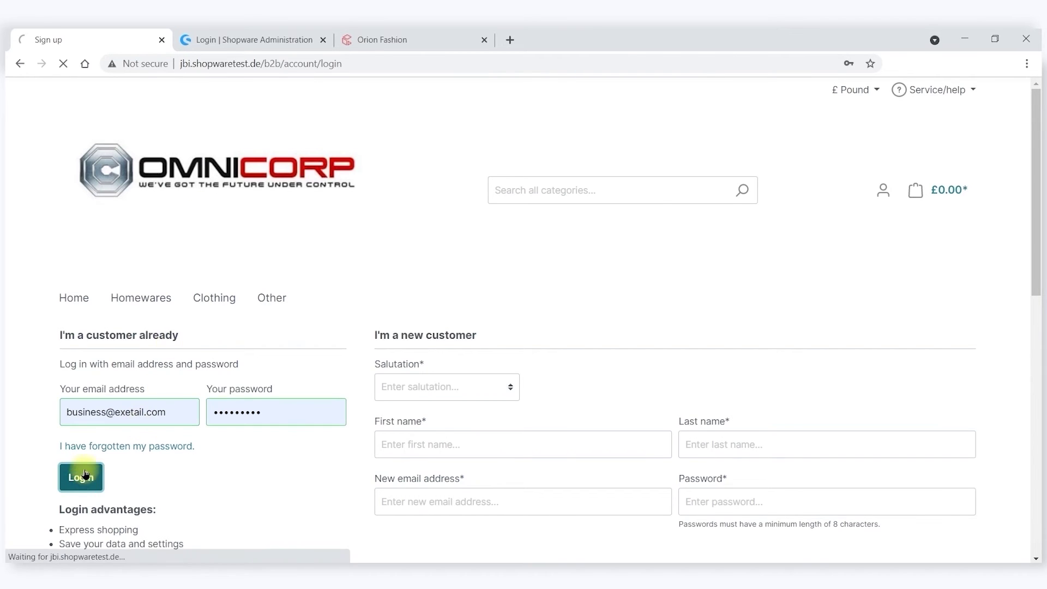
In B2B Orders, approve the first pending entry under Order Clearances with Clear order
left_click(307, 410)
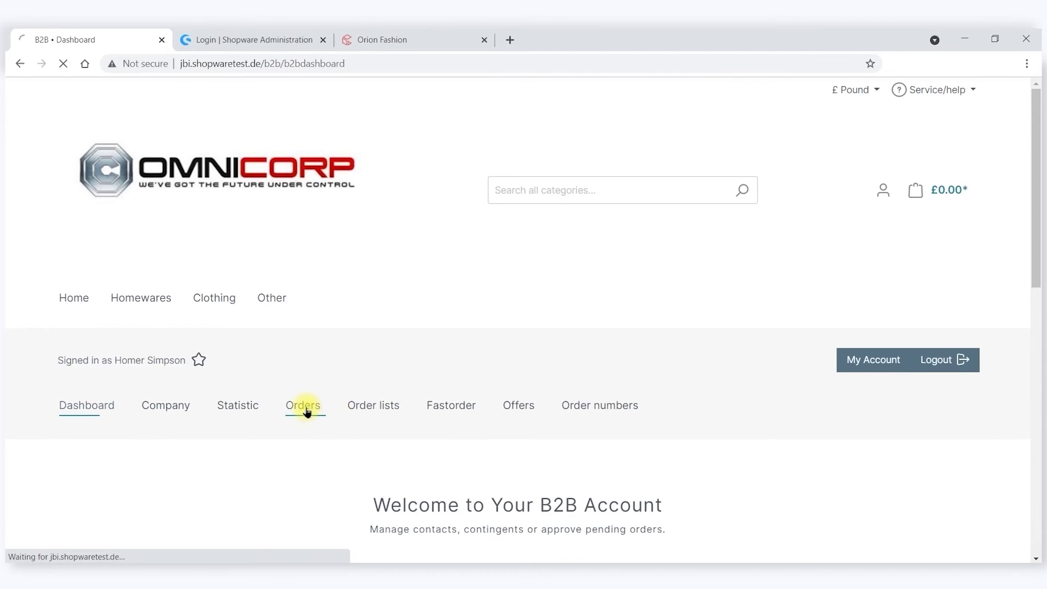
scroll(327, 441, "down", 2)
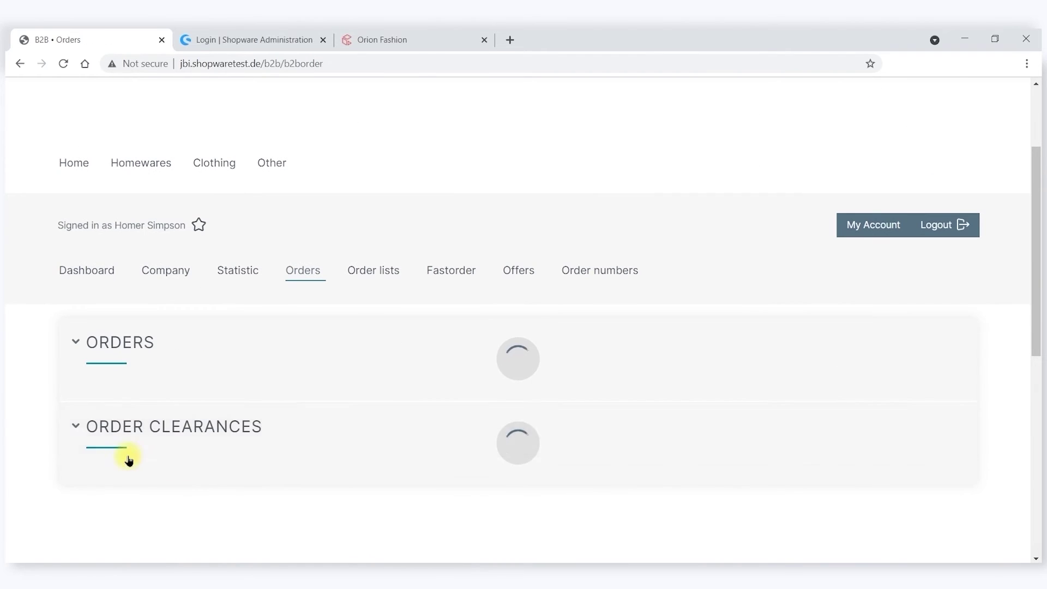
left_click(98, 423)
scroll(430, 404, "down", 12)
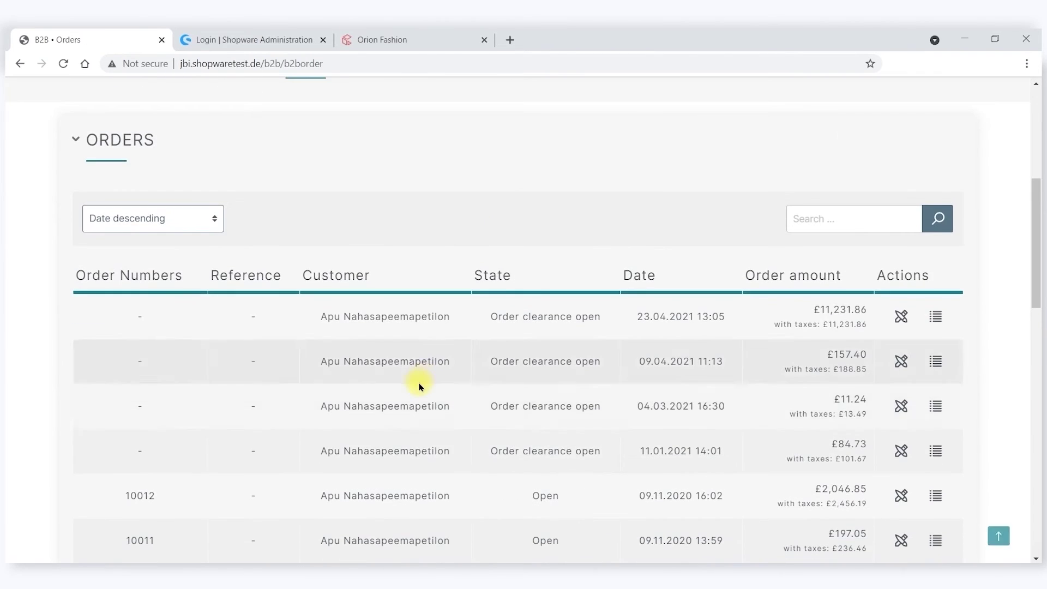
scroll(374, 416, "down", 4)
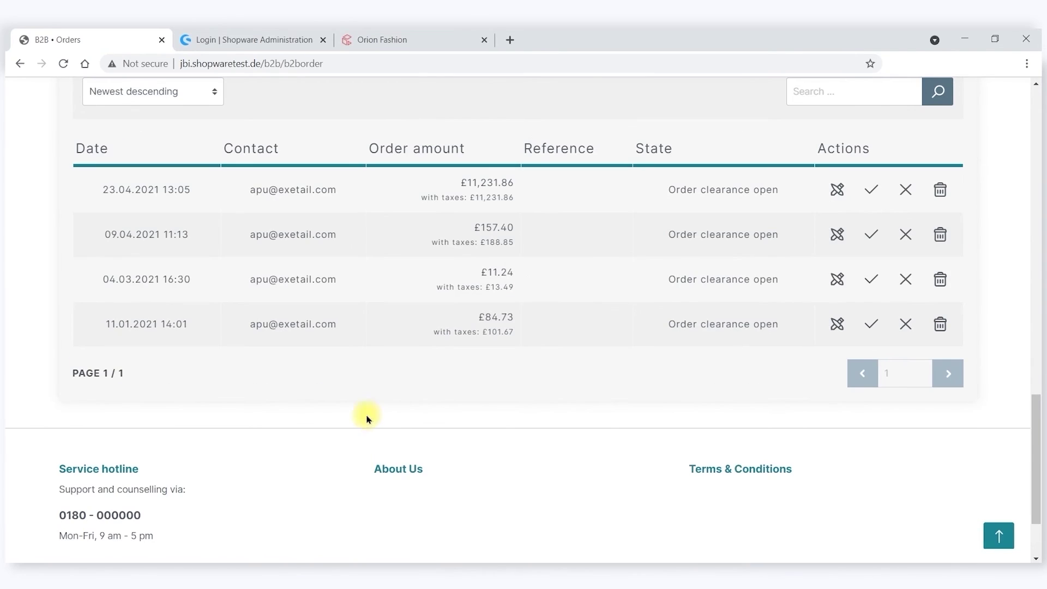
left_click(870, 190)
scroll(273, 376, "down", 15)
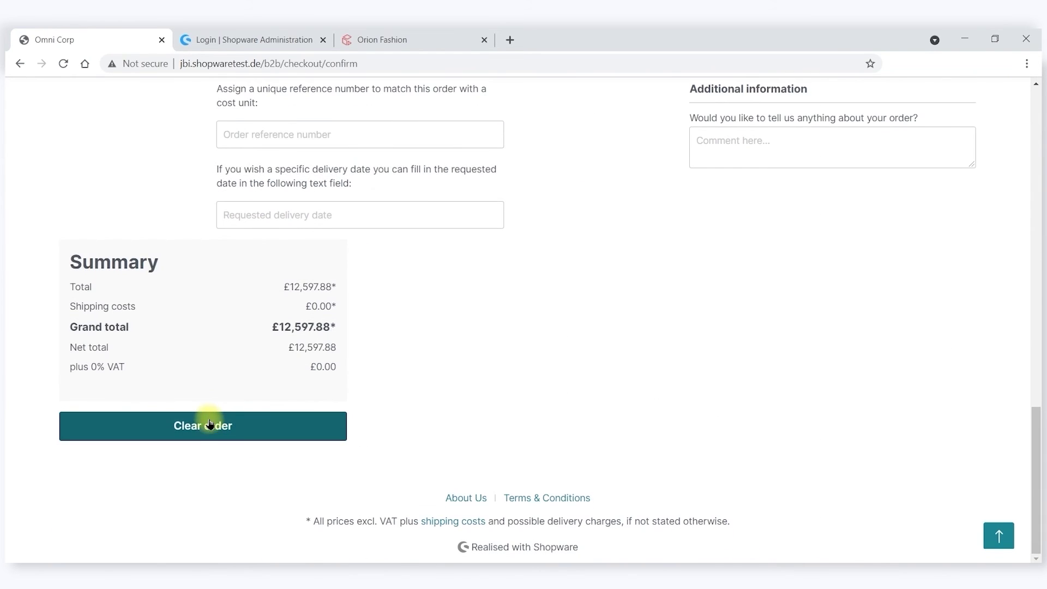
left_click(192, 430)
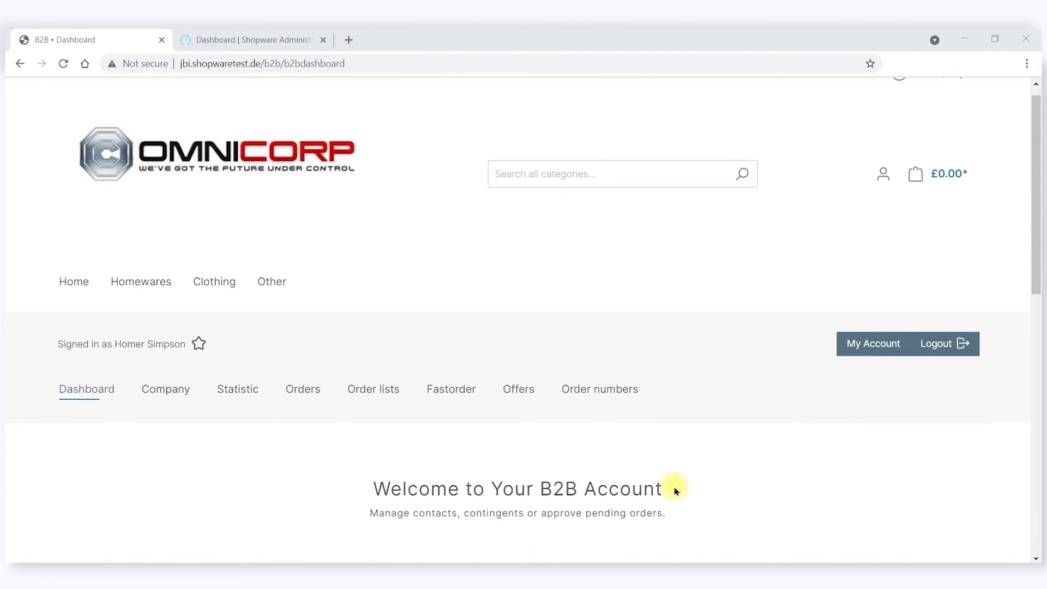
Open the Homewares category and scroll through its product listing to the hands ornament
scroll(675, 488, "down", 1)
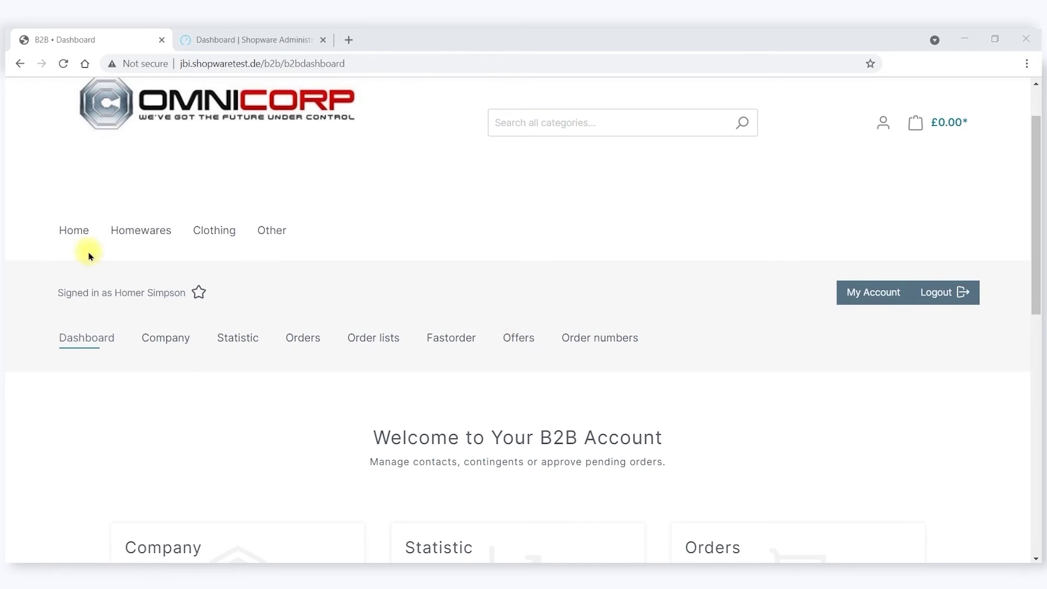
left_click(130, 235)
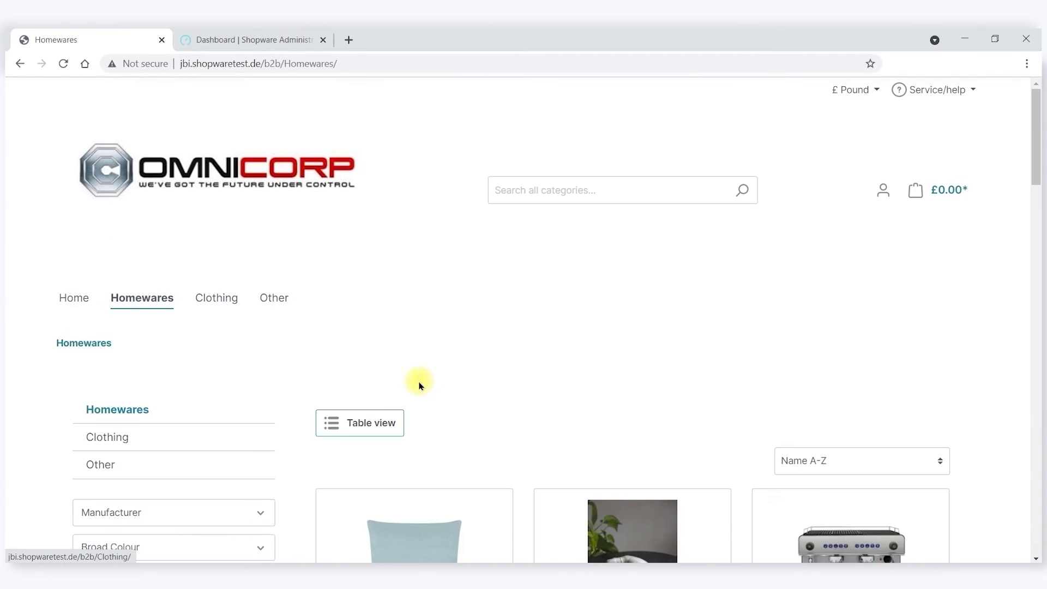
scroll(433, 374, "down", 5)
scroll(428, 449, "up", 1)
scroll(428, 449, "down", 2)
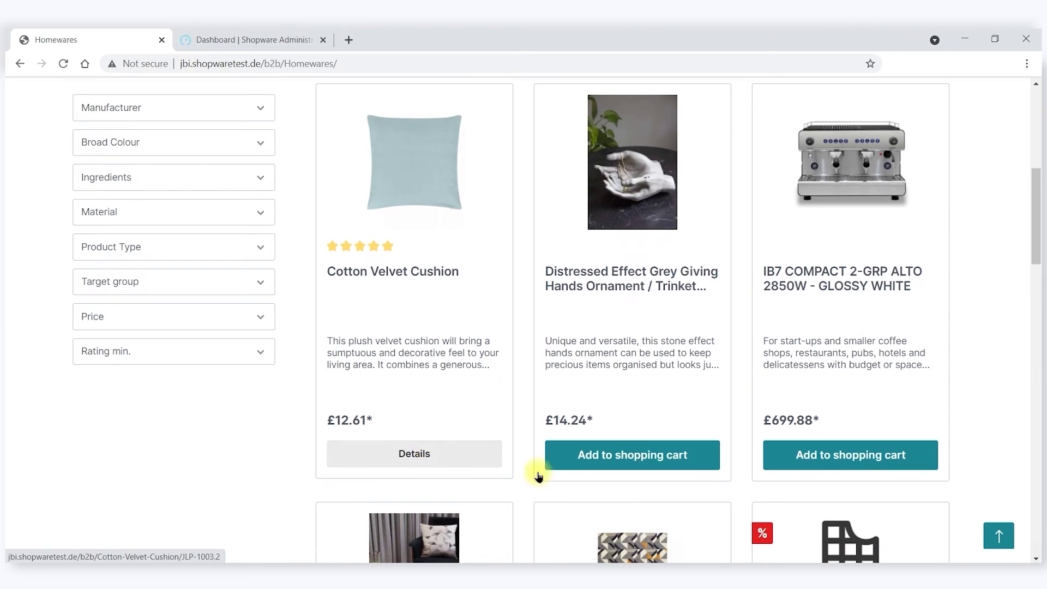
Add the Giving Hands Ornament to the cart with quantity 10 and proceed to checkout
left_click(626, 450)
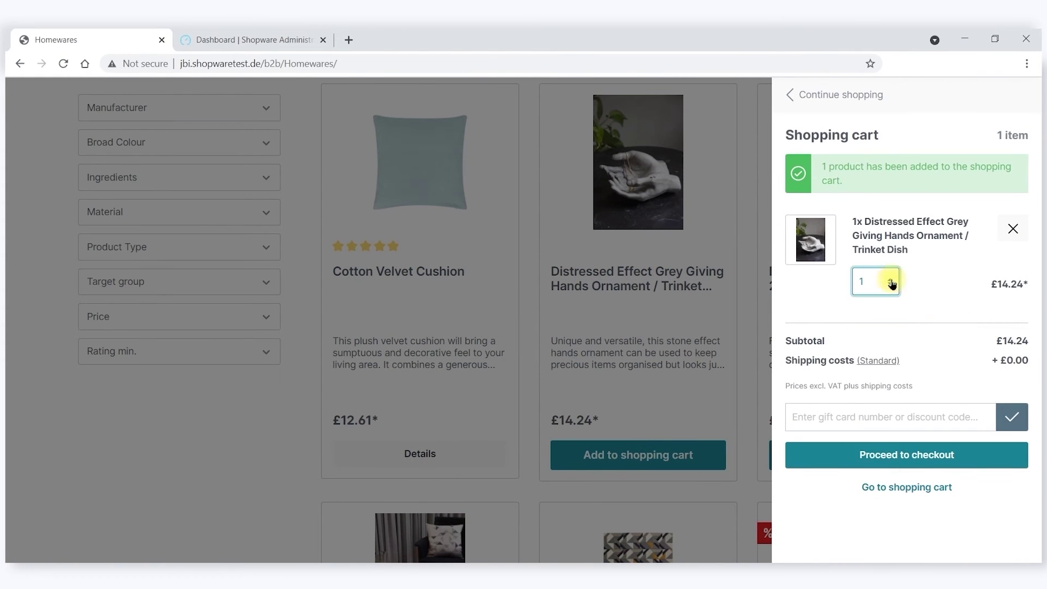
left_click(874, 280)
left_click(869, 487)
left_click(876, 454)
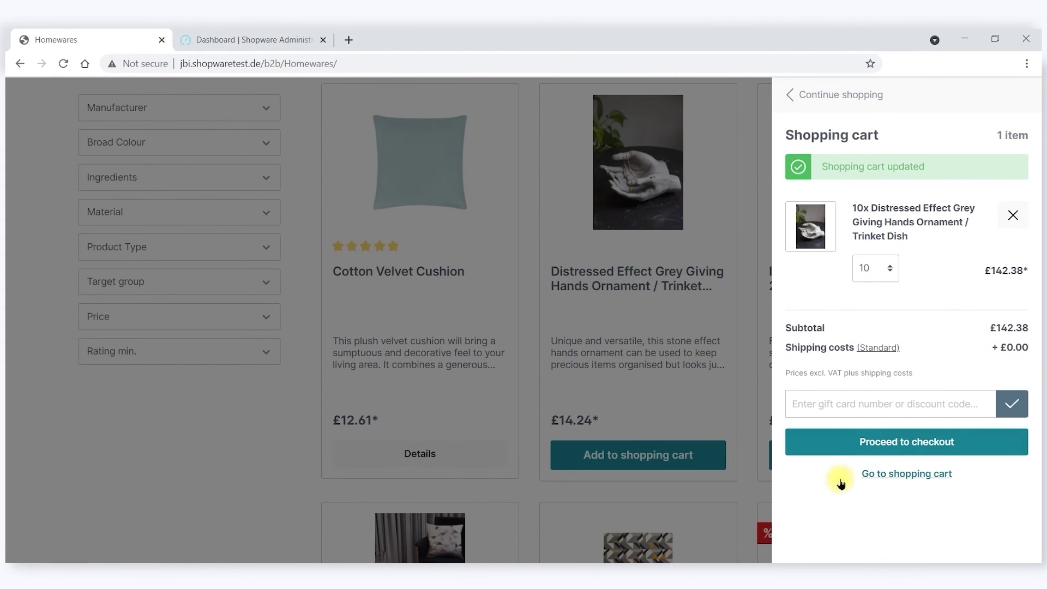
scroll(251, 404, "down", 15)
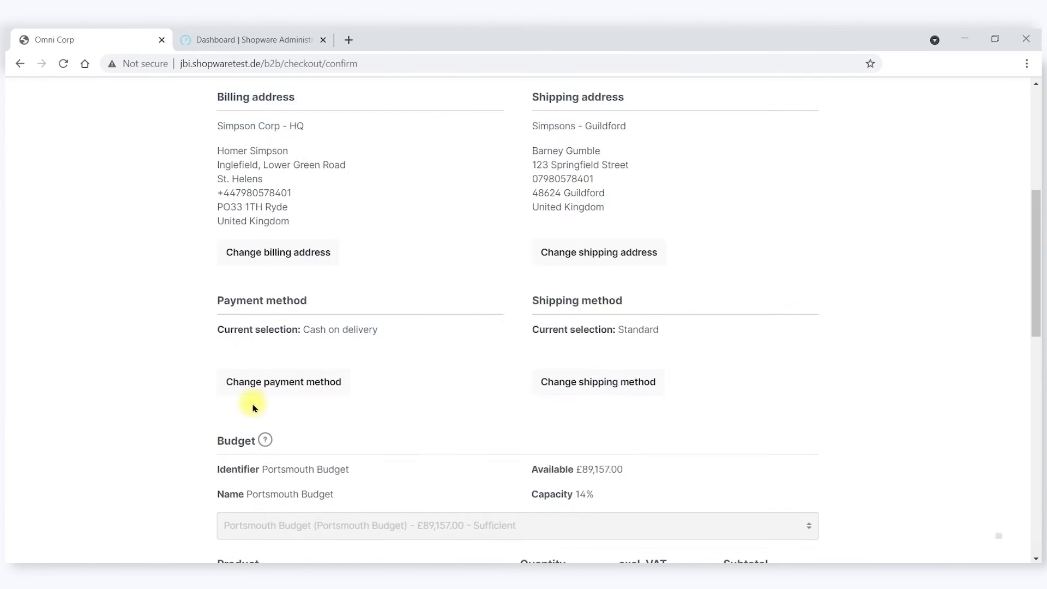
scroll(245, 387, "down", 1)
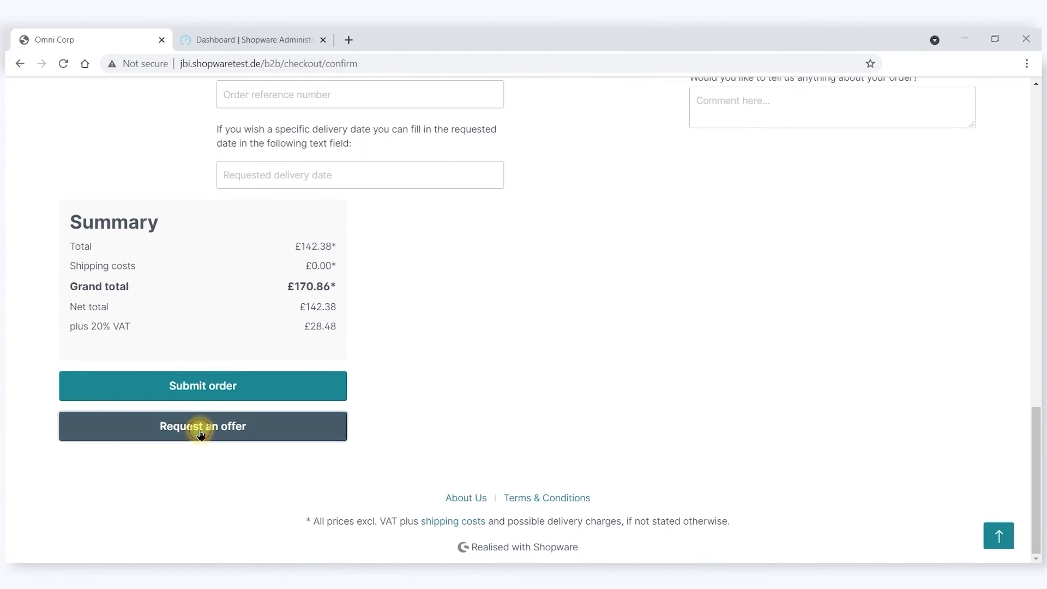
Turn the cart into an offer request with a desired discount of 10 and submit it
left_click(200, 433)
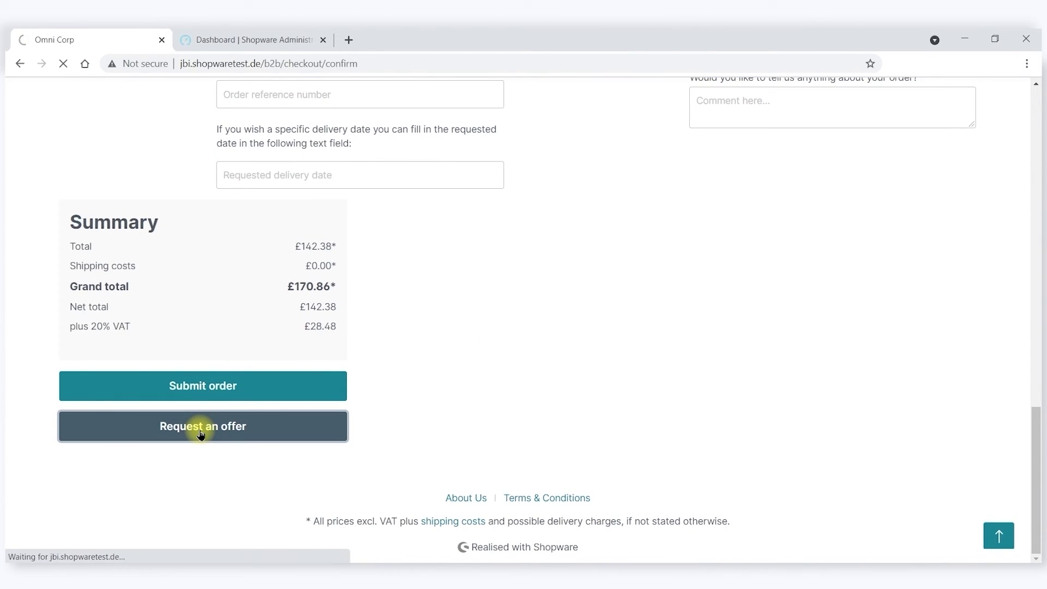
scroll(299, 398, "down", 4)
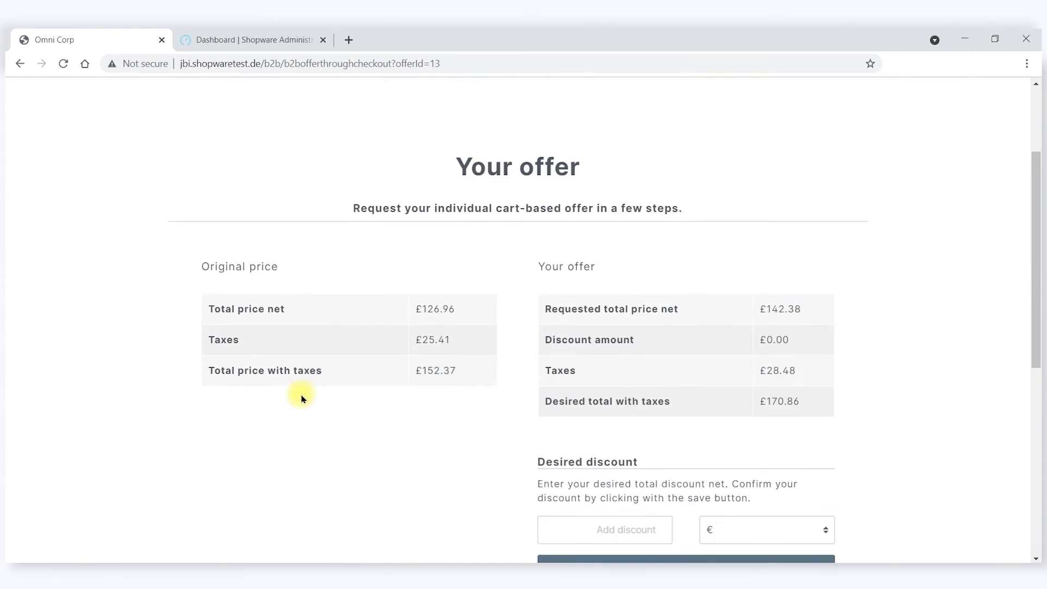
left_click(667, 470)
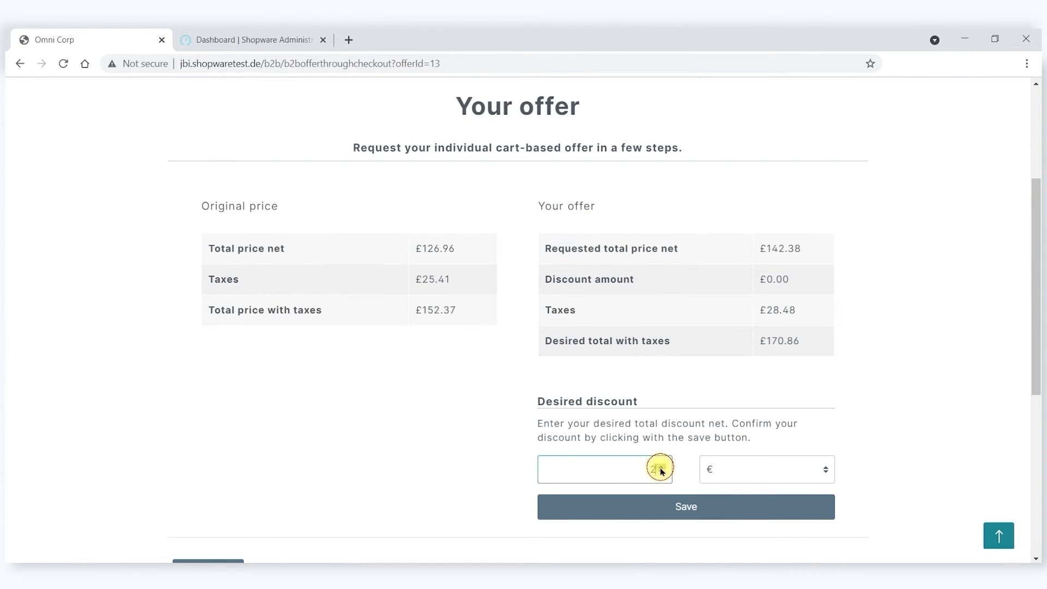
type("10")
left_click(644, 501)
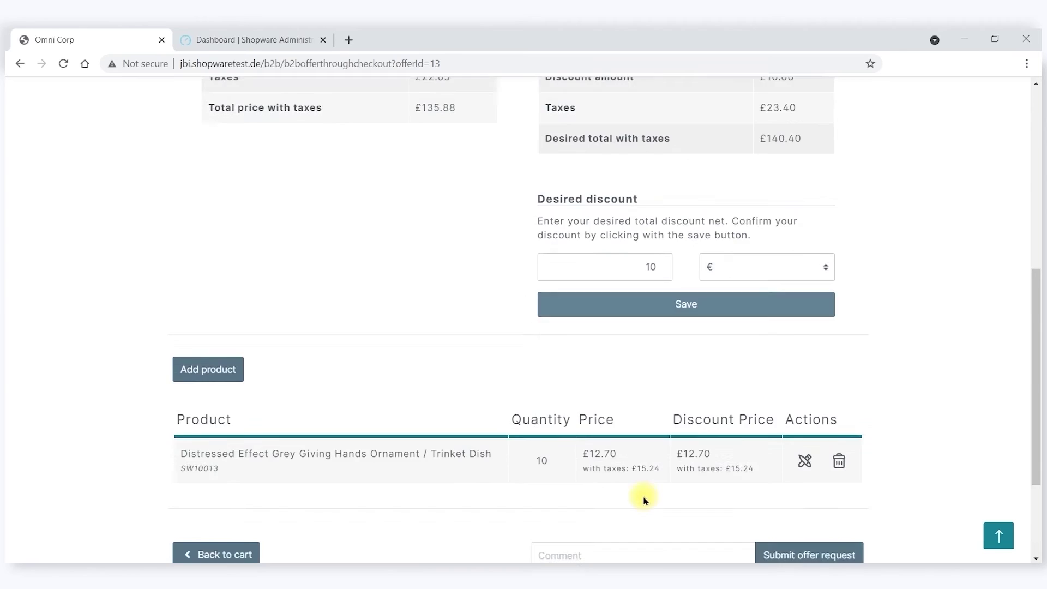
scroll(600, 392, "down", 3)
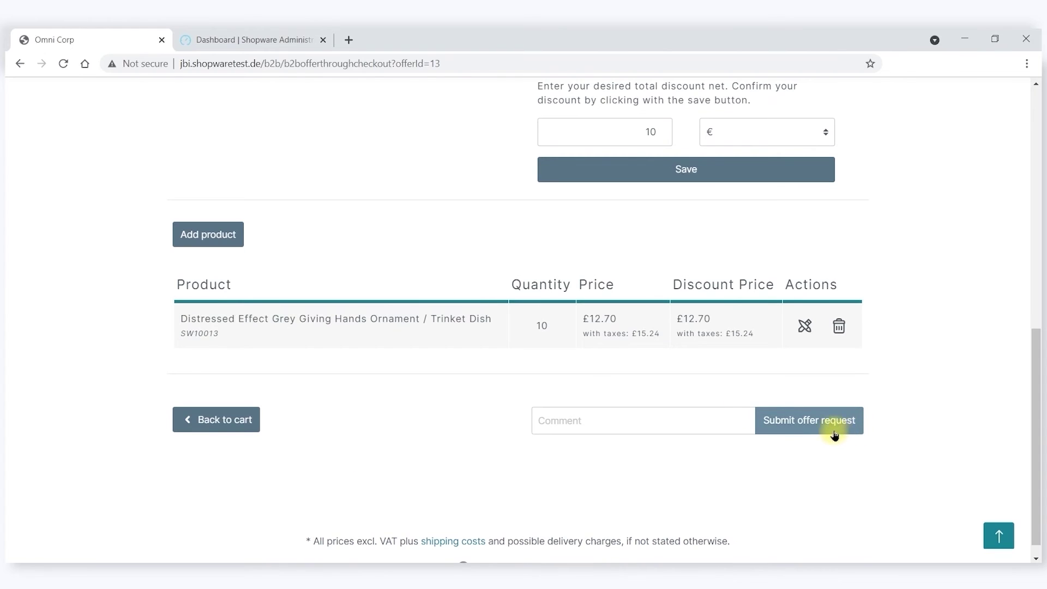
left_click(822, 417)
scroll(818, 430, "down", 5)
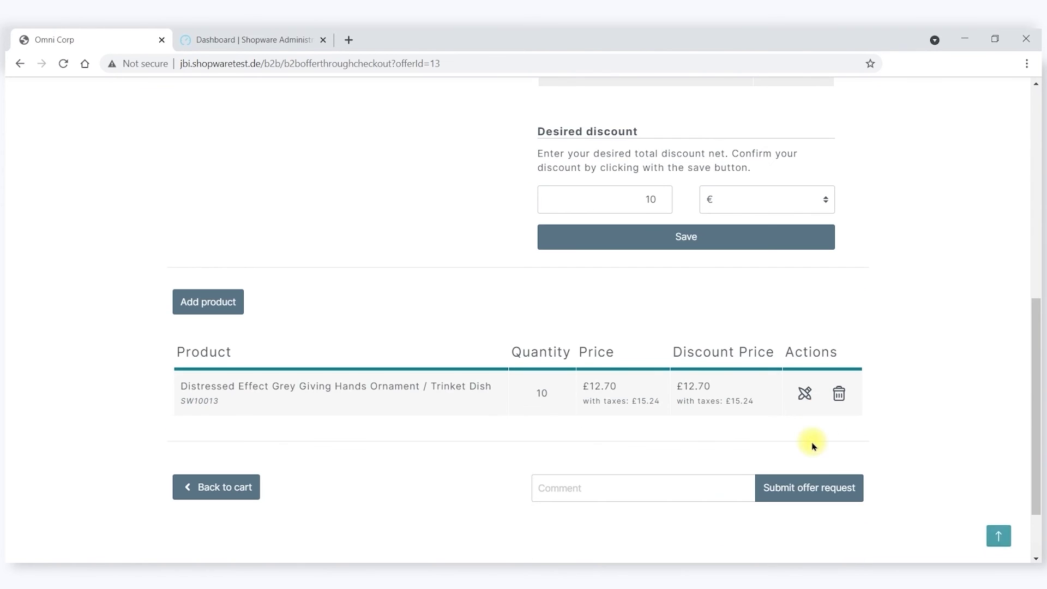
left_click(809, 487)
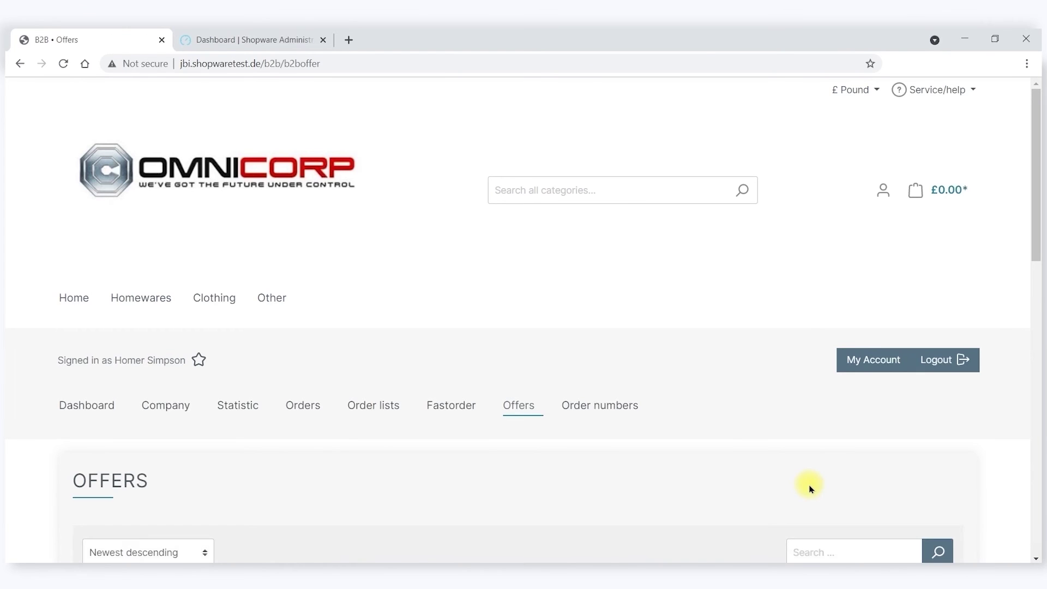
In the administration, open the newest offer's details from the Orders offers list
left_click(294, 43)
mouse_move(117, 232)
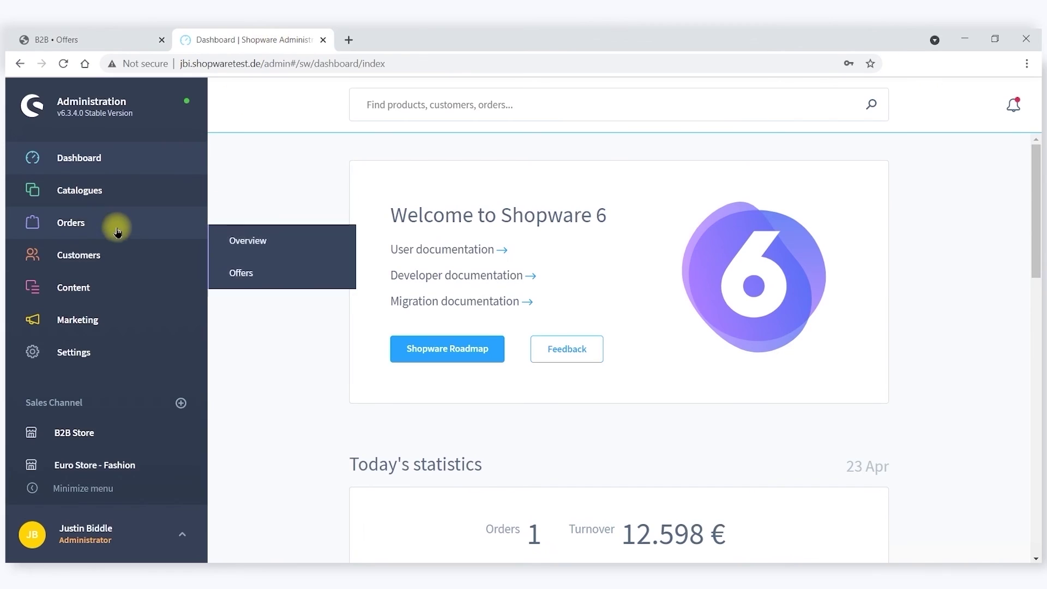
left_click(79, 225)
left_click(86, 288)
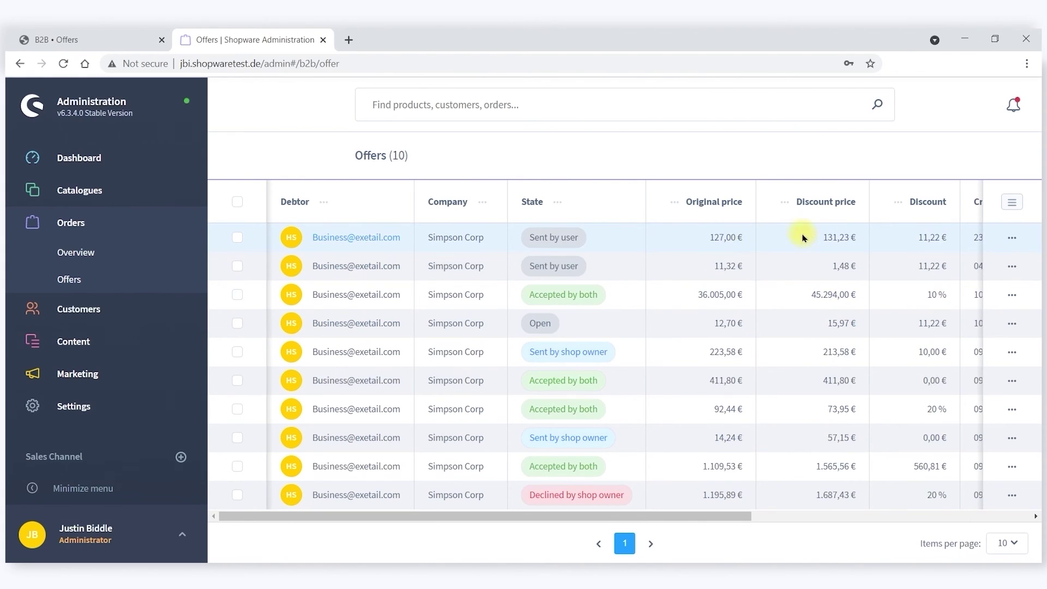
left_click(1012, 237)
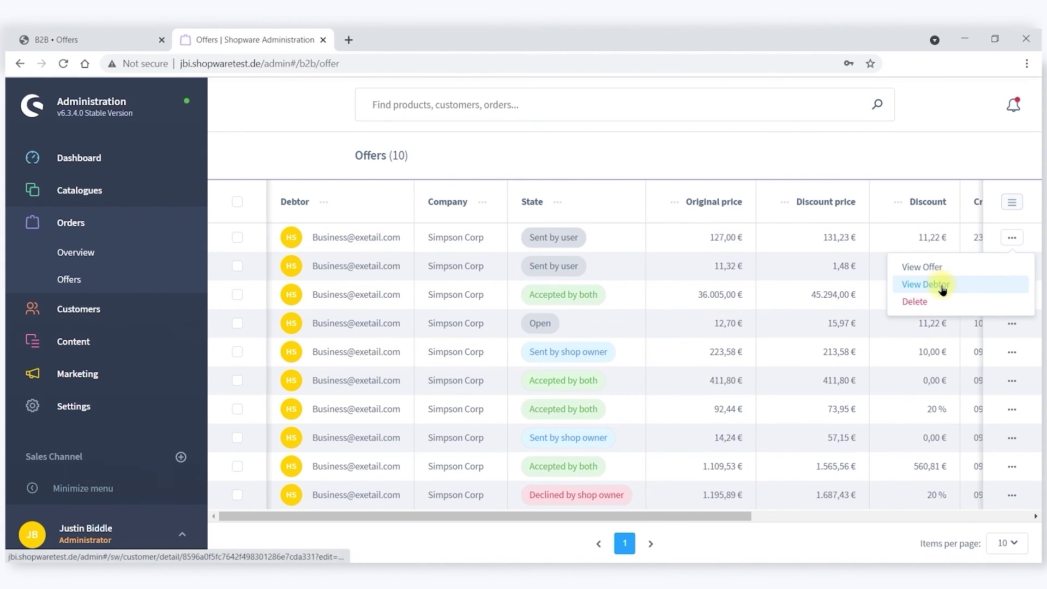
left_click(920, 268)
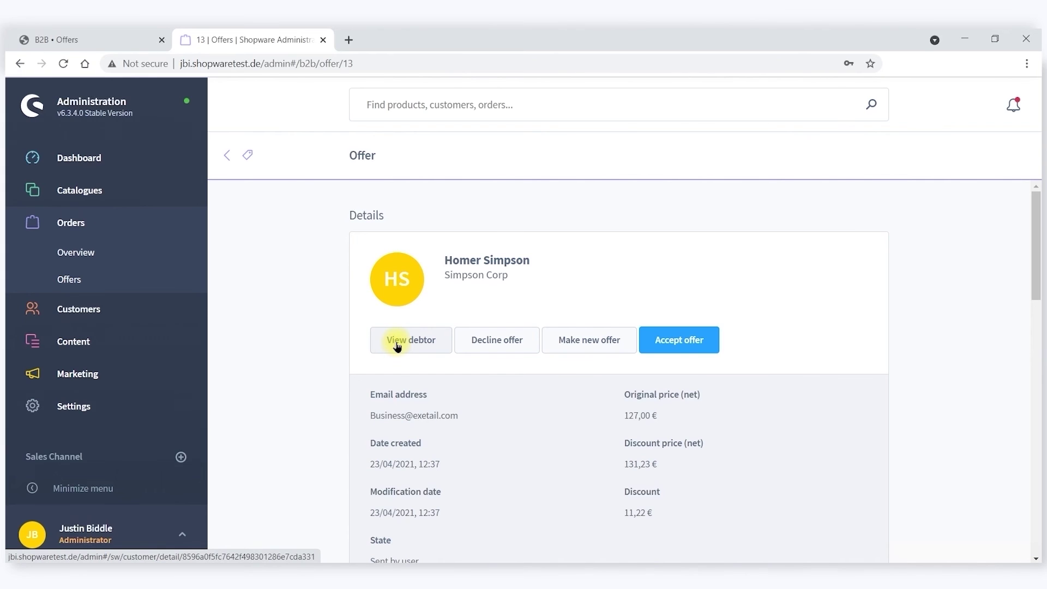
Accept offer 13 with its 11,22 € discount, view the orders list, then return to the storefront
left_click(668, 343)
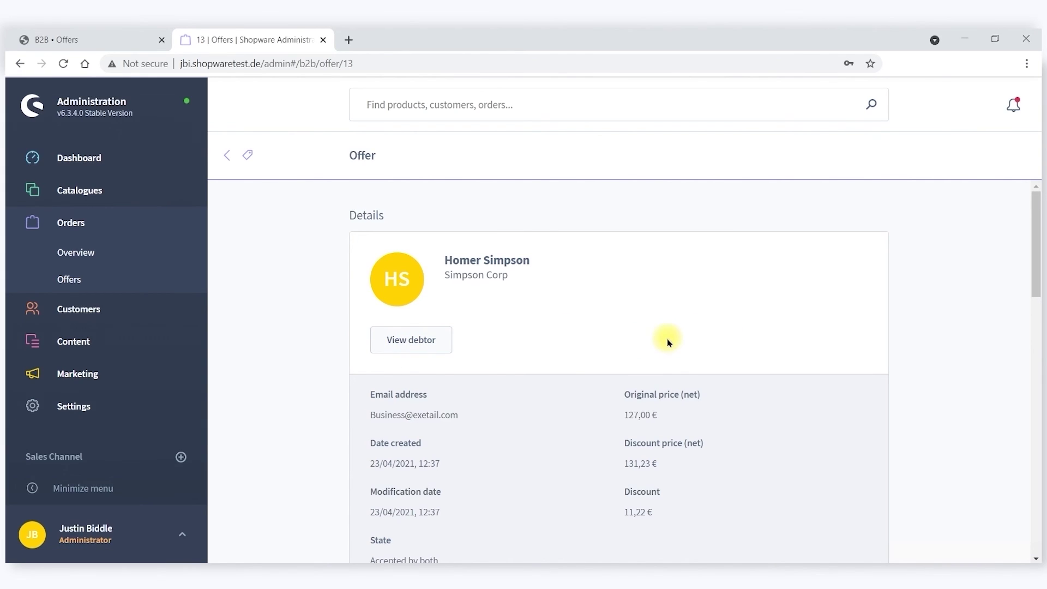
scroll(668, 342, "down", 3)
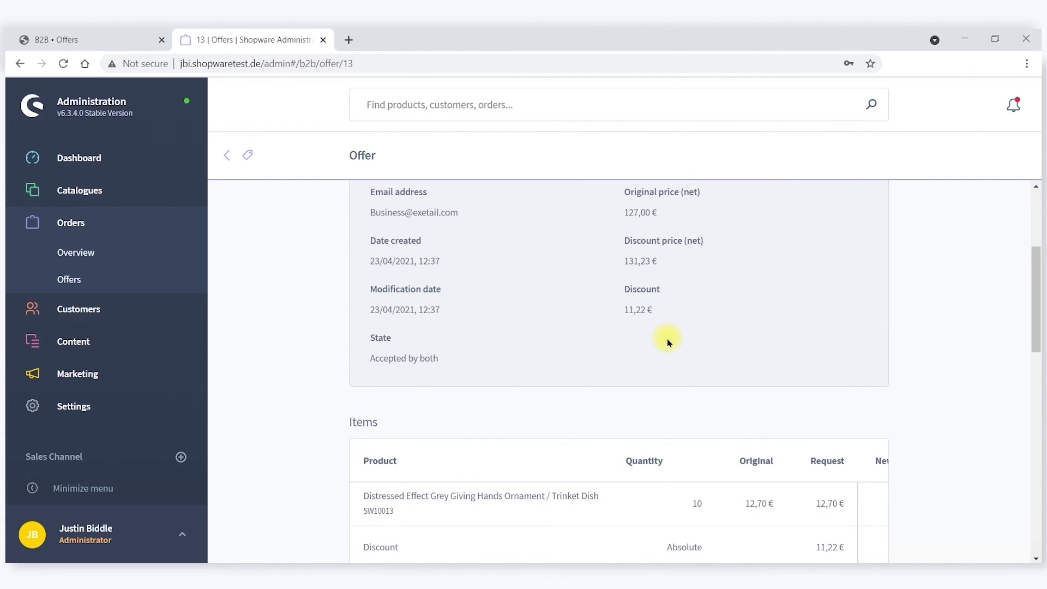
scroll(668, 342, "down", 10)
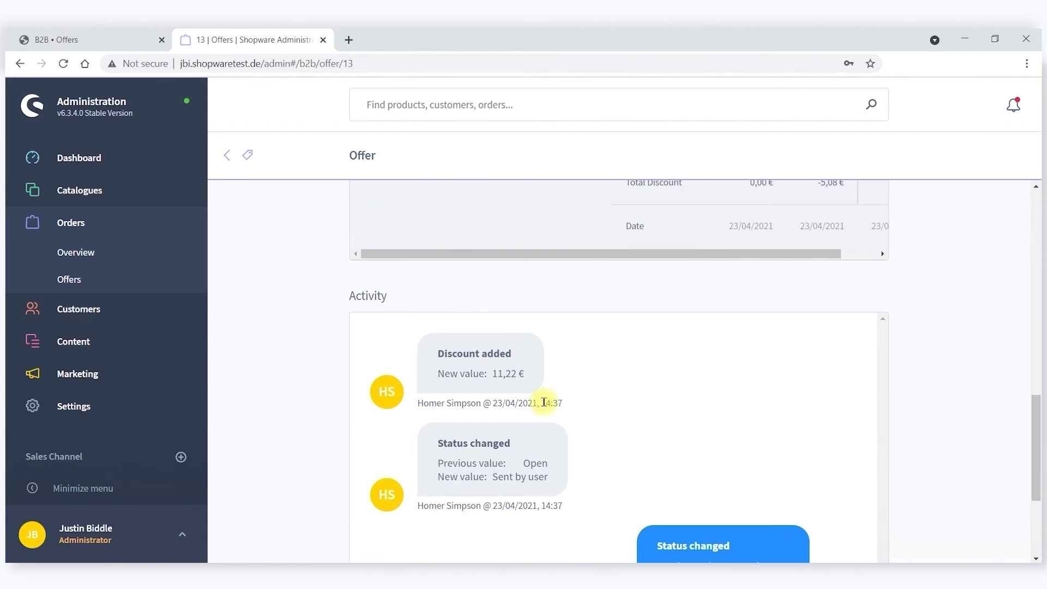
scroll(696, 416, "down", 4)
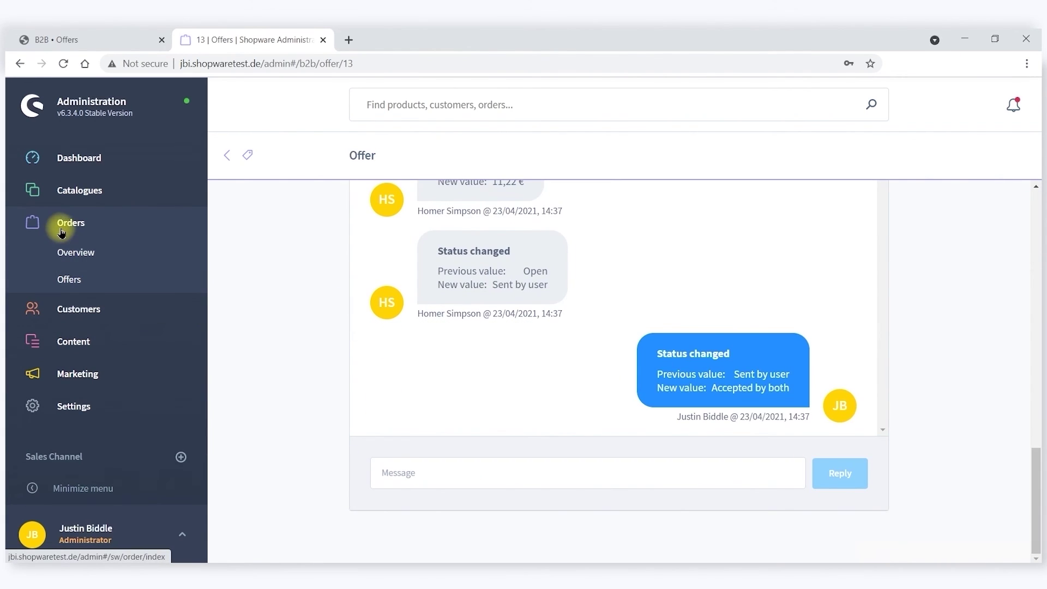
left_click(61, 232)
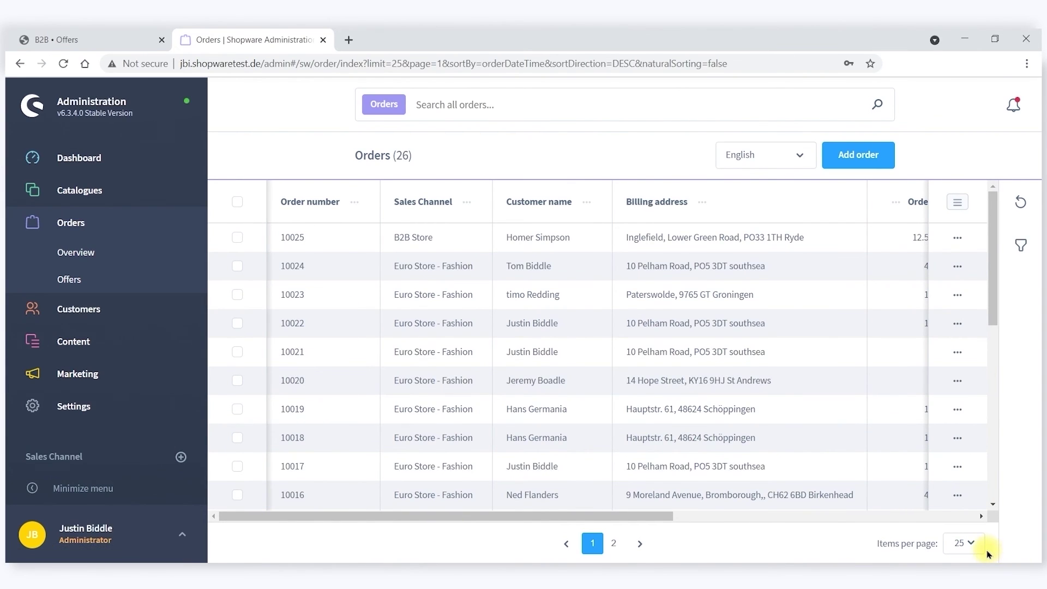
key("ctrl+shift+Tab")
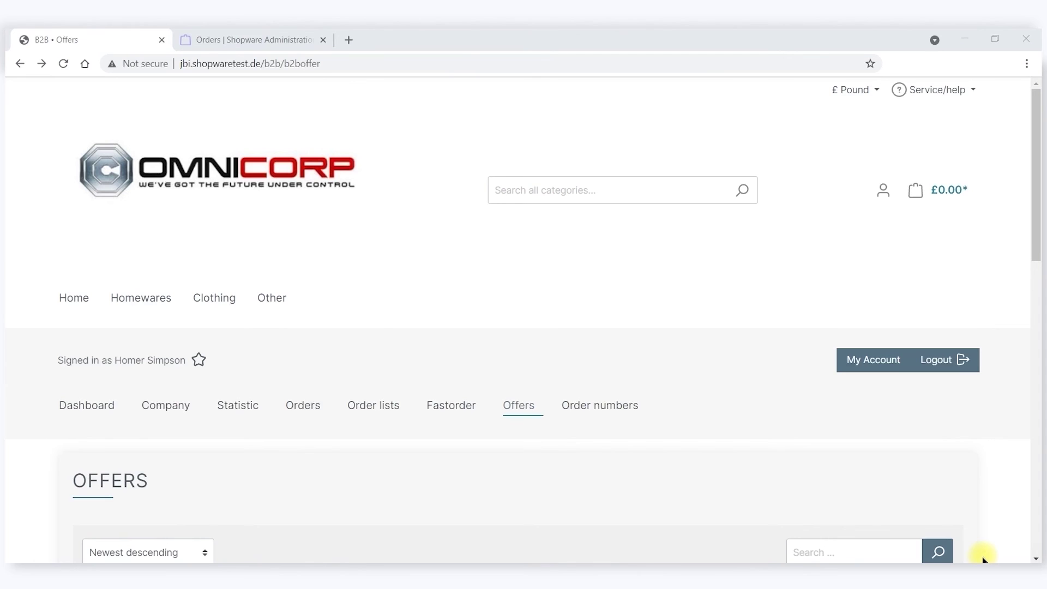
Show the Clothing category as a table listing product numbers, unit prices and order quantities
scroll(293, 355, "down", 3)
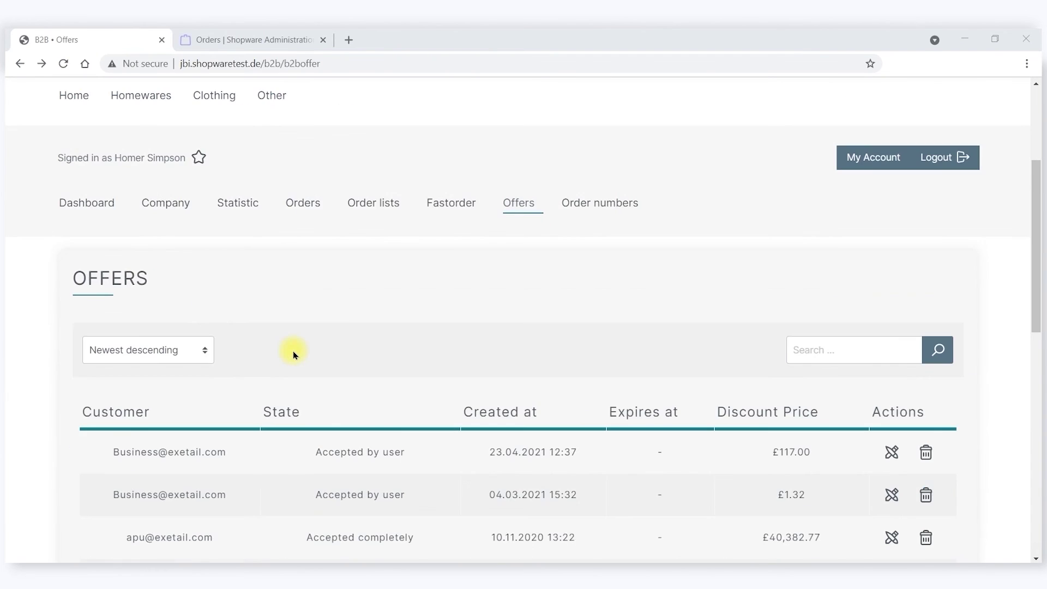
scroll(284, 354, "up", 3)
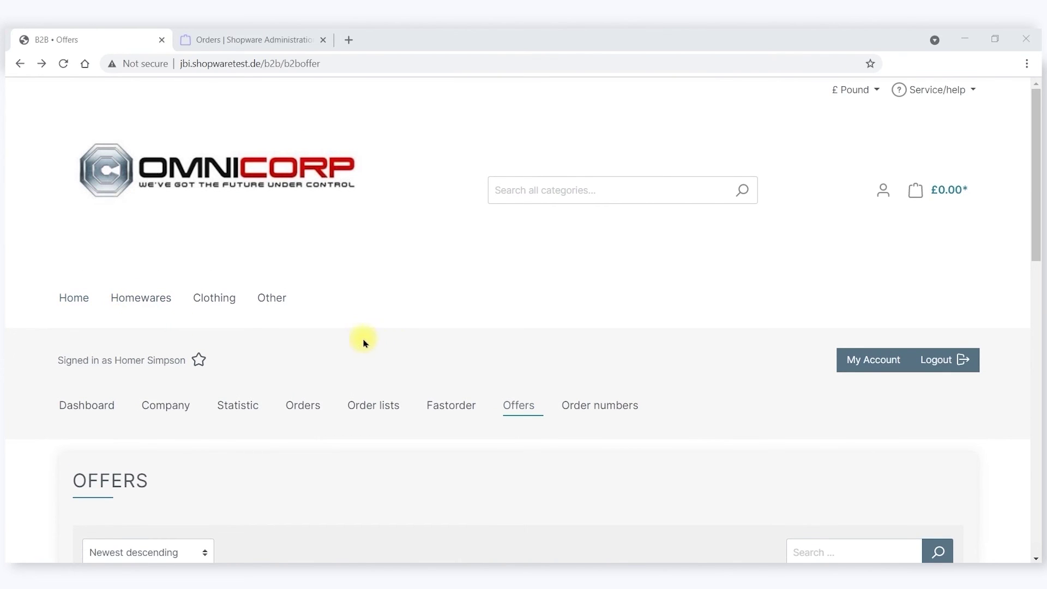
left_click(212, 302)
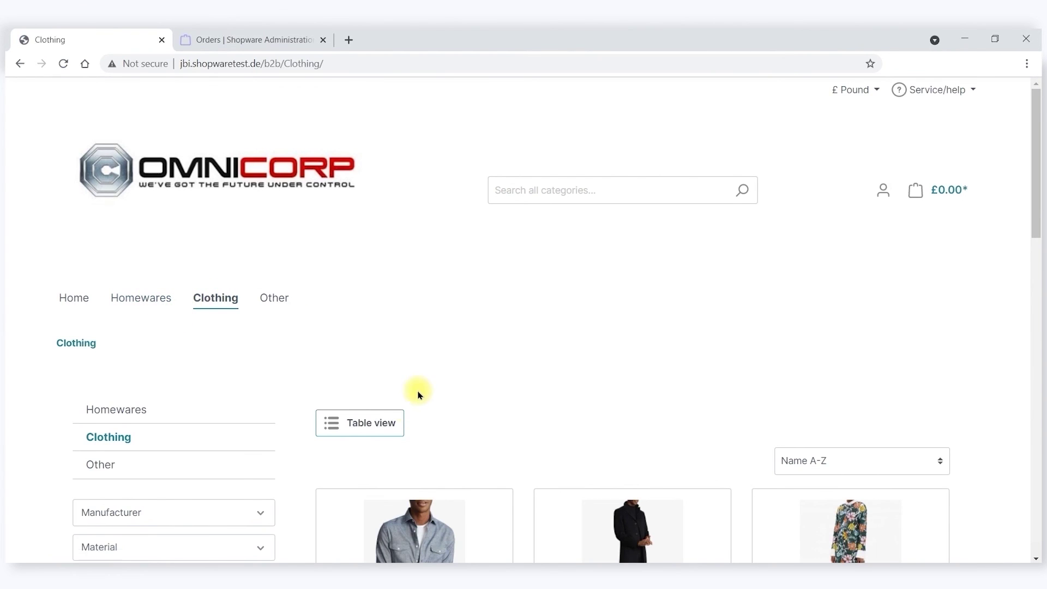
scroll(545, 385, "down", 7)
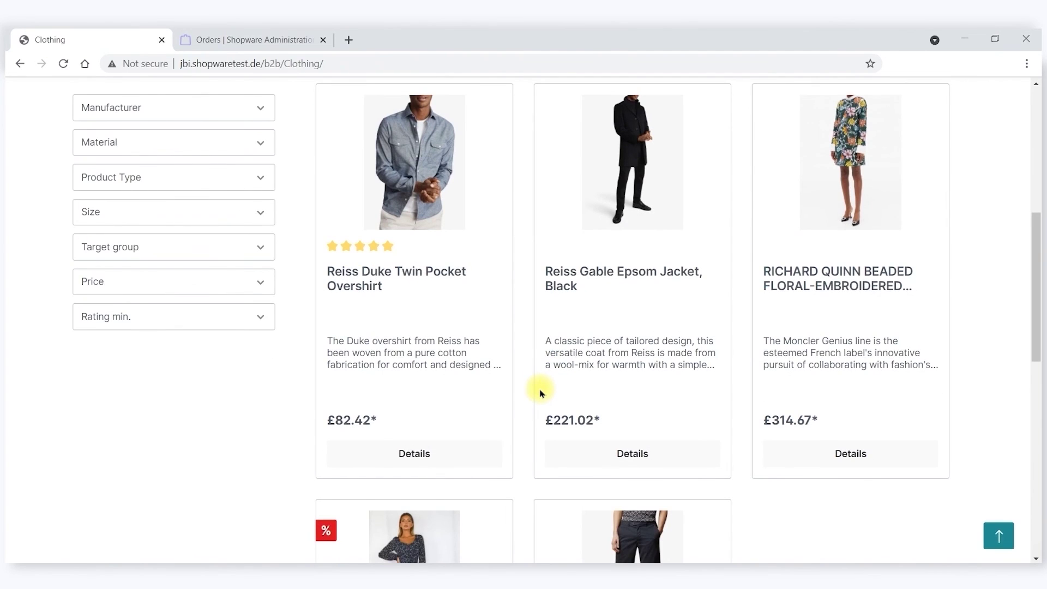
scroll(540, 393, "up", 5)
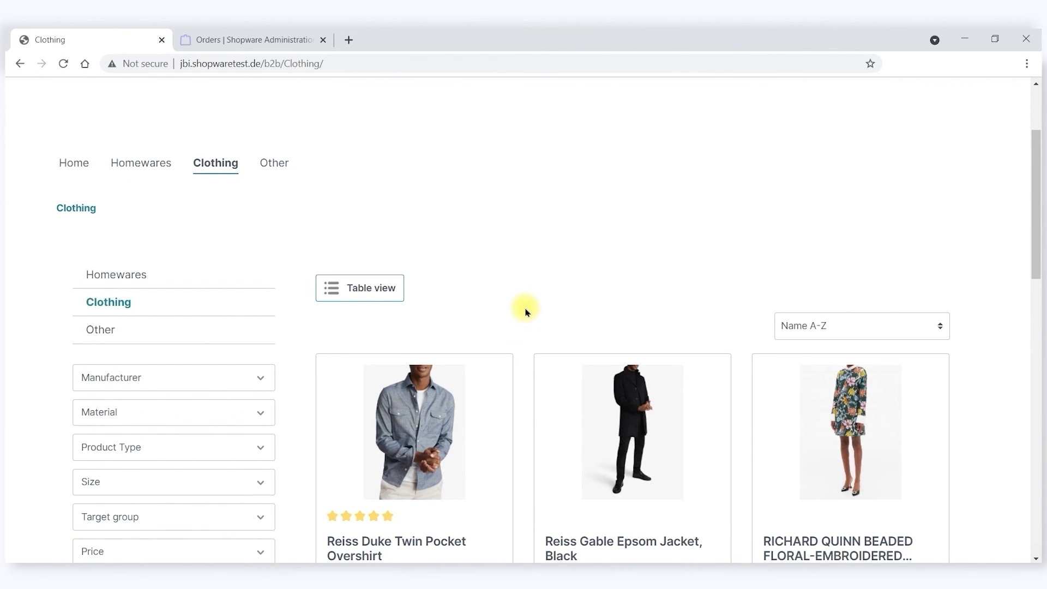
left_click(364, 295)
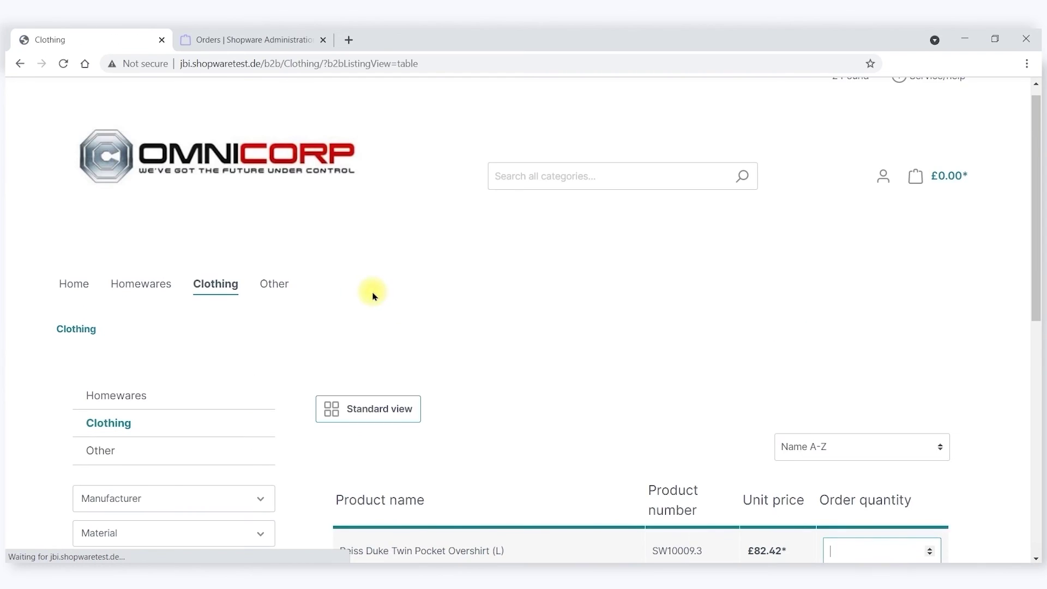
Enter order quantities 2, 3, 4, 1 and 1 for the five Clothing products in the table view
scroll(503, 351, "down", 5)
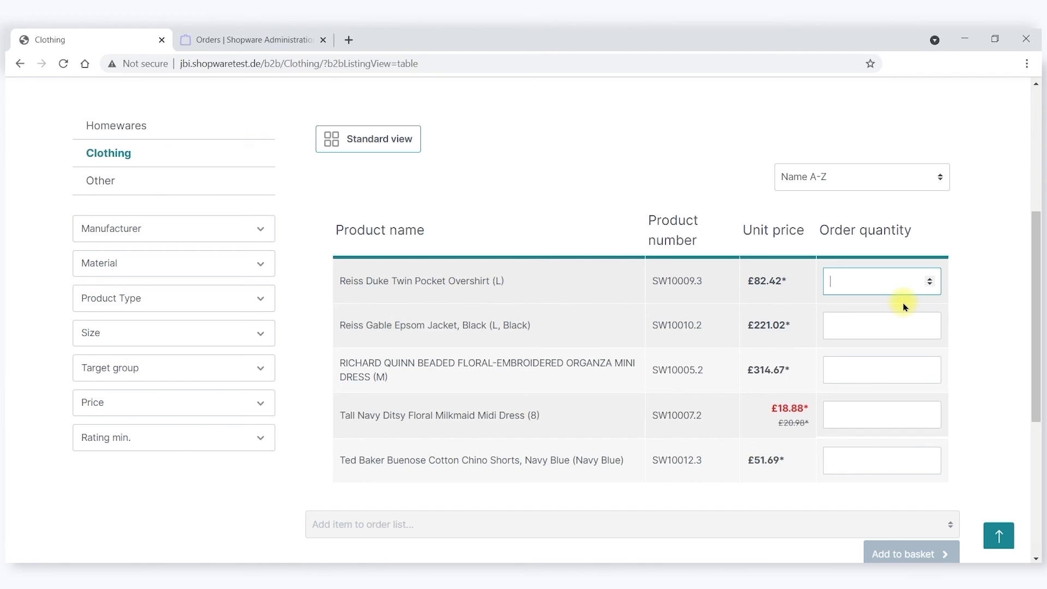
type("2")
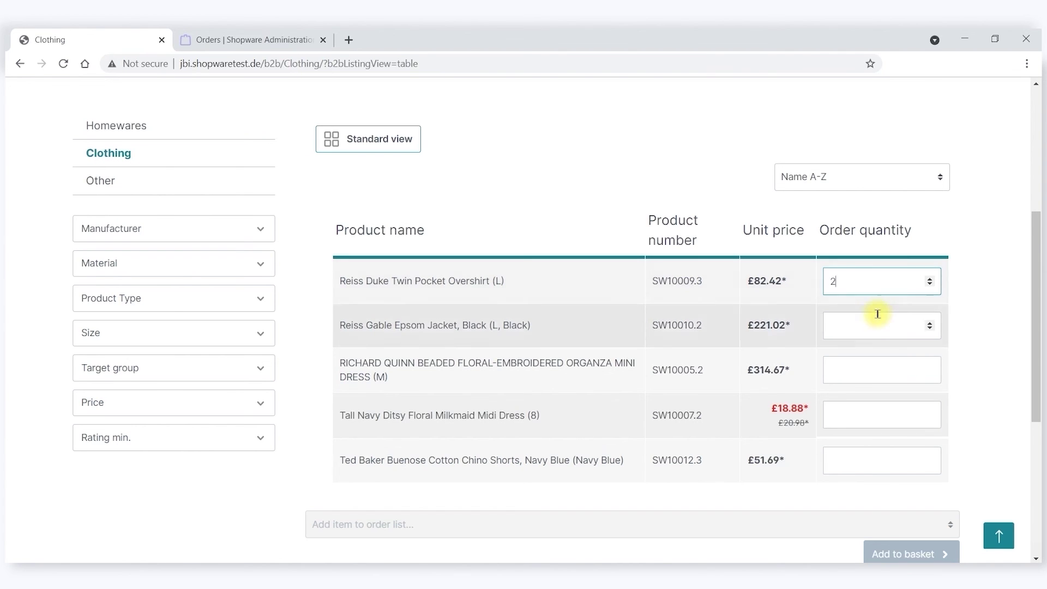
left_click(871, 314)
type("3")
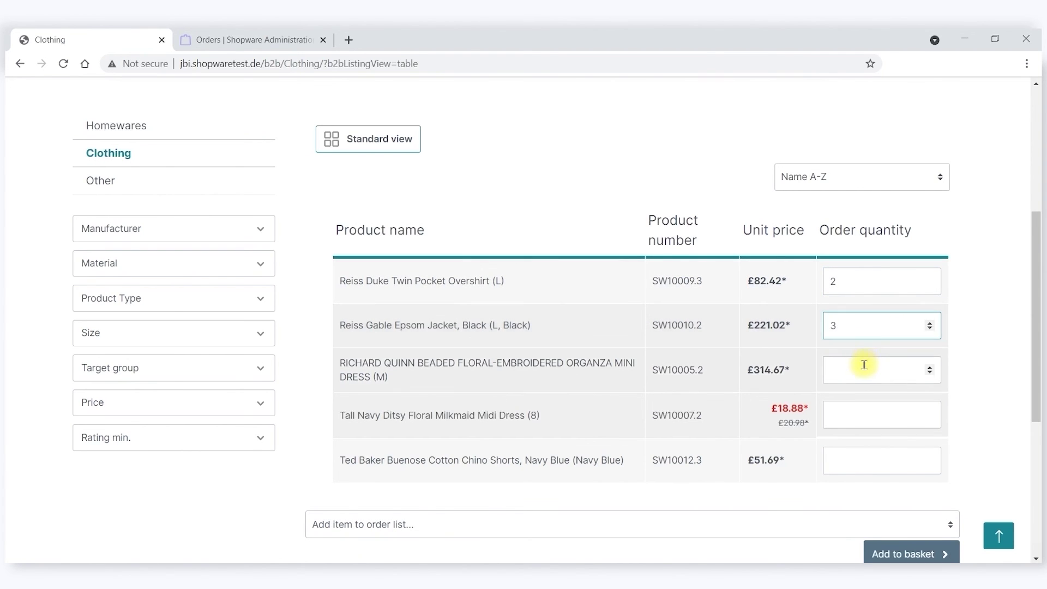
left_click(865, 364)
type("4")
left_click(851, 408)
type("1")
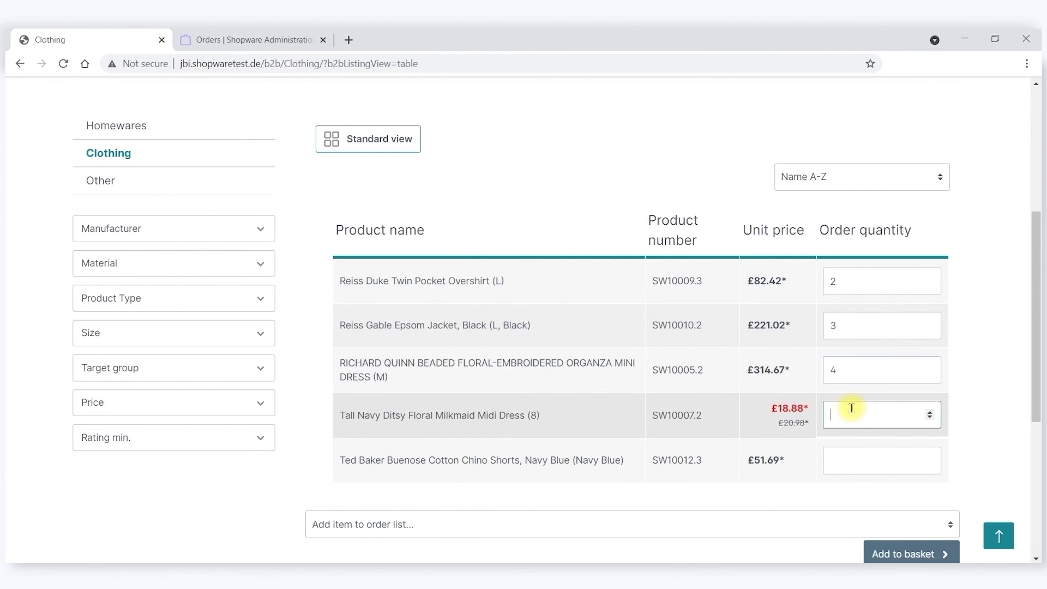
left_click(860, 459)
type("1")
scroll(759, 409, "down", 2)
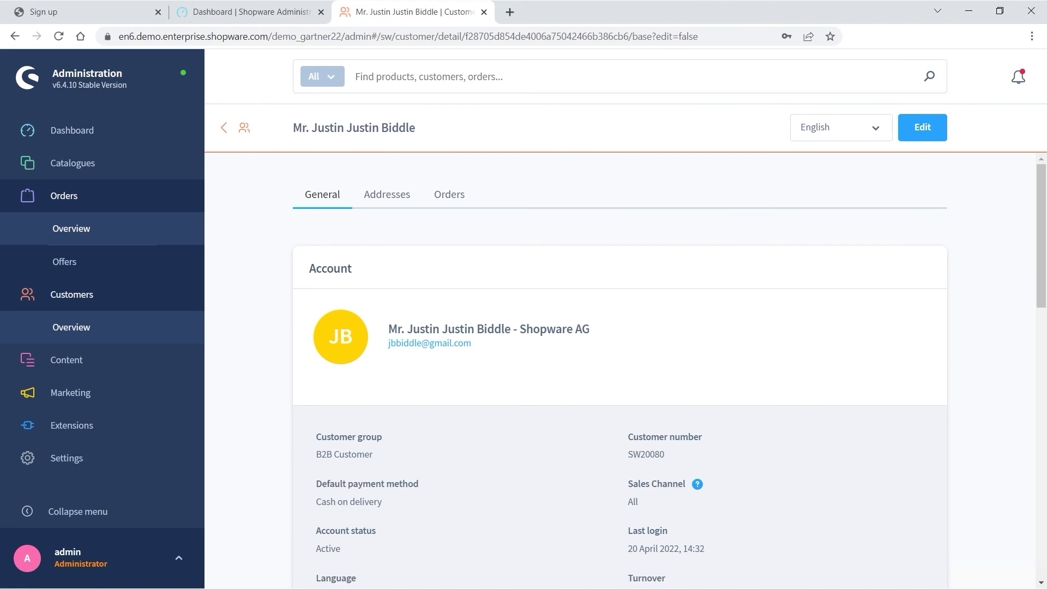
Review the B2B customer's details and put the customer record into edit mode
scroll(680, 475, "down", 9)
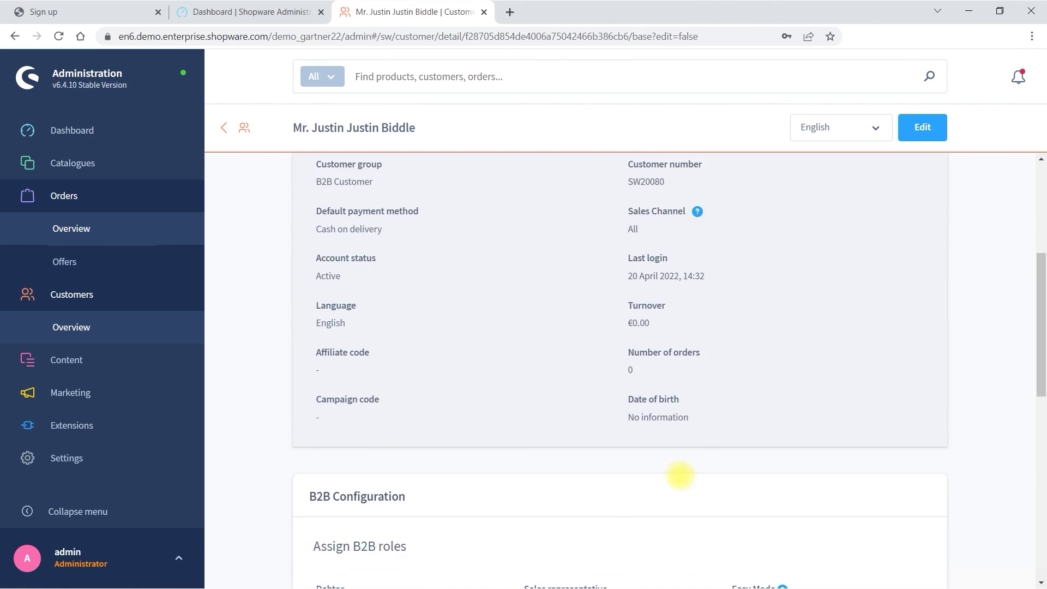
scroll(680, 476, "down", 1)
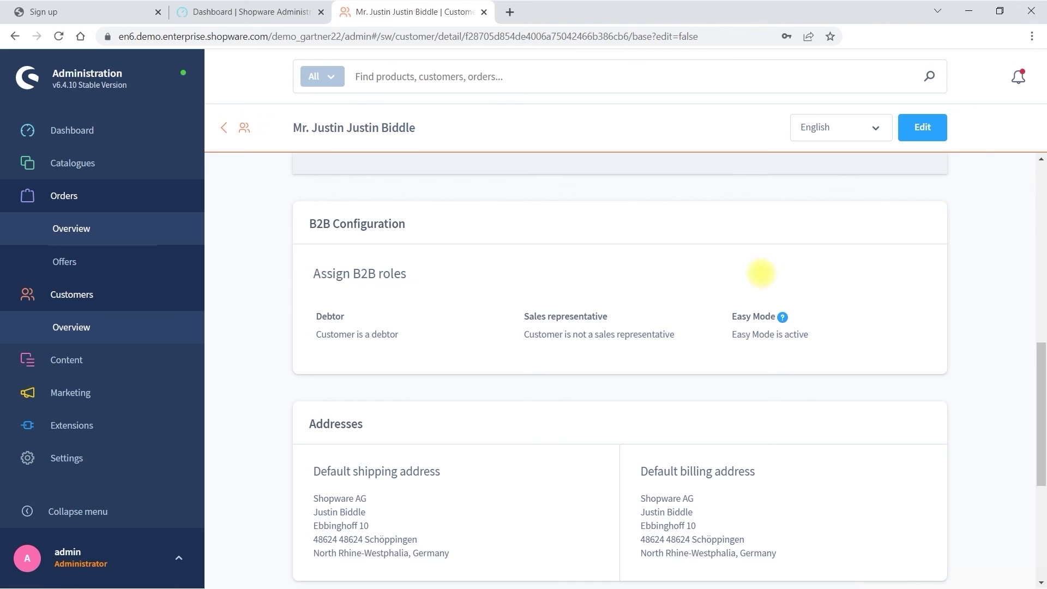
scroll(759, 275, "up", 10)
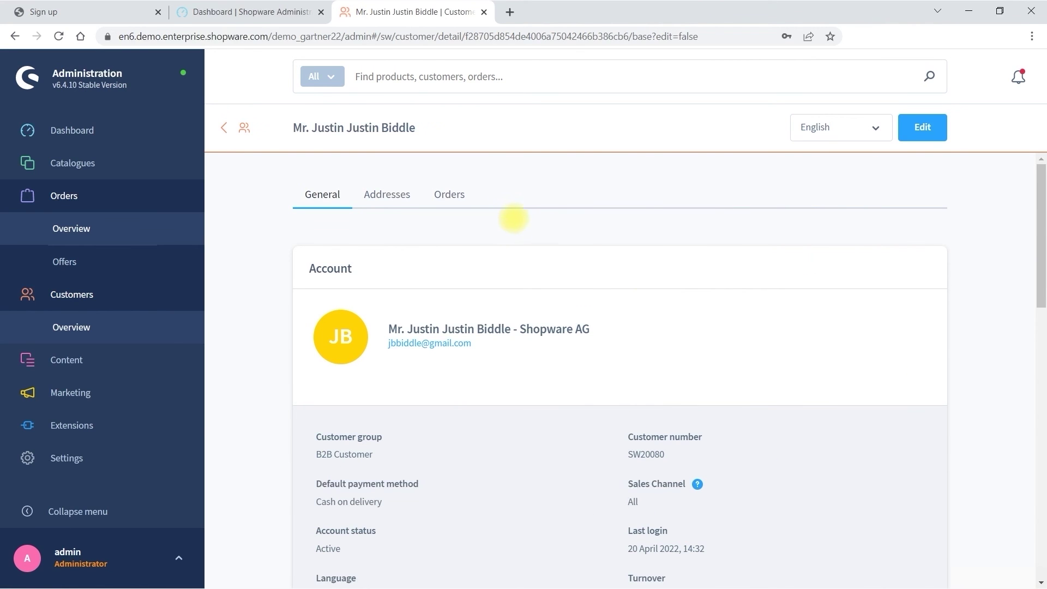
left_click(922, 127)
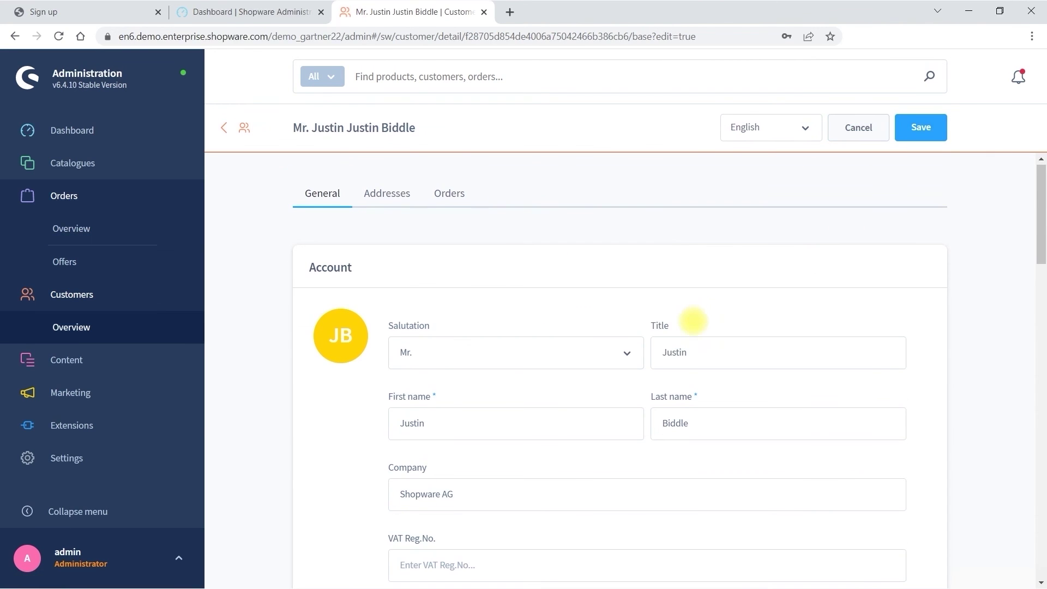
Untick and re-tick Activate Easy Mode under B2B Configuration, leaving it activated
scroll(692, 322, "down", 15)
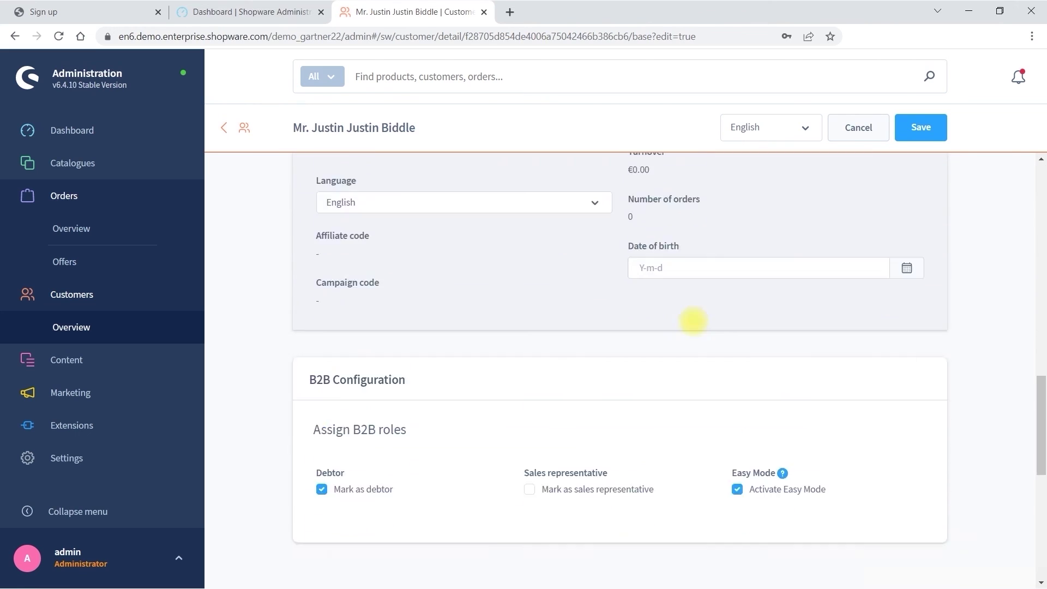
scroll(692, 322, "down", 3)
left_click(737, 327)
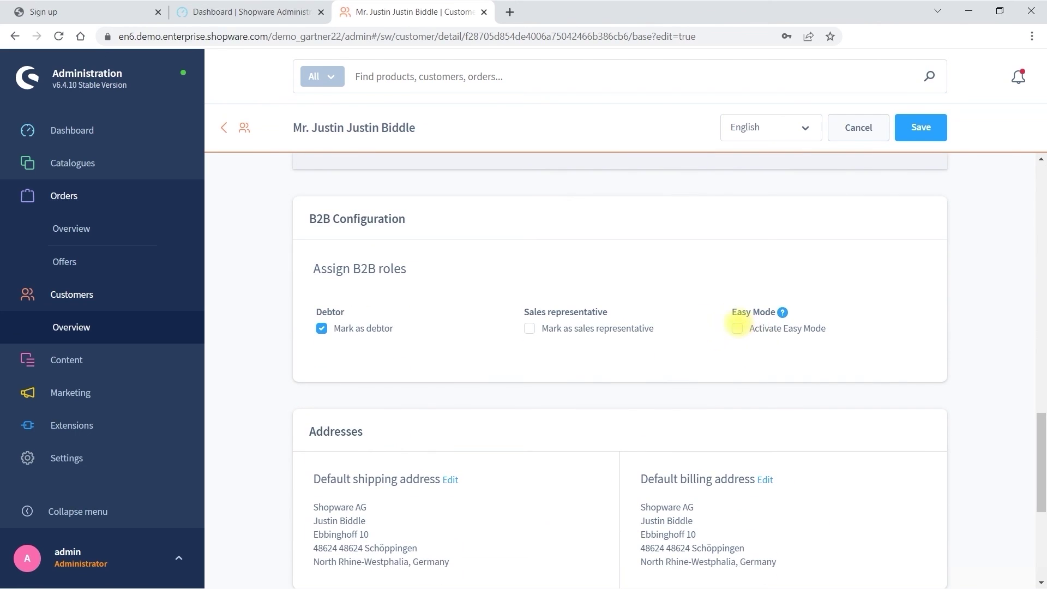
left_click(737, 328)
mouse_move(783, 312)
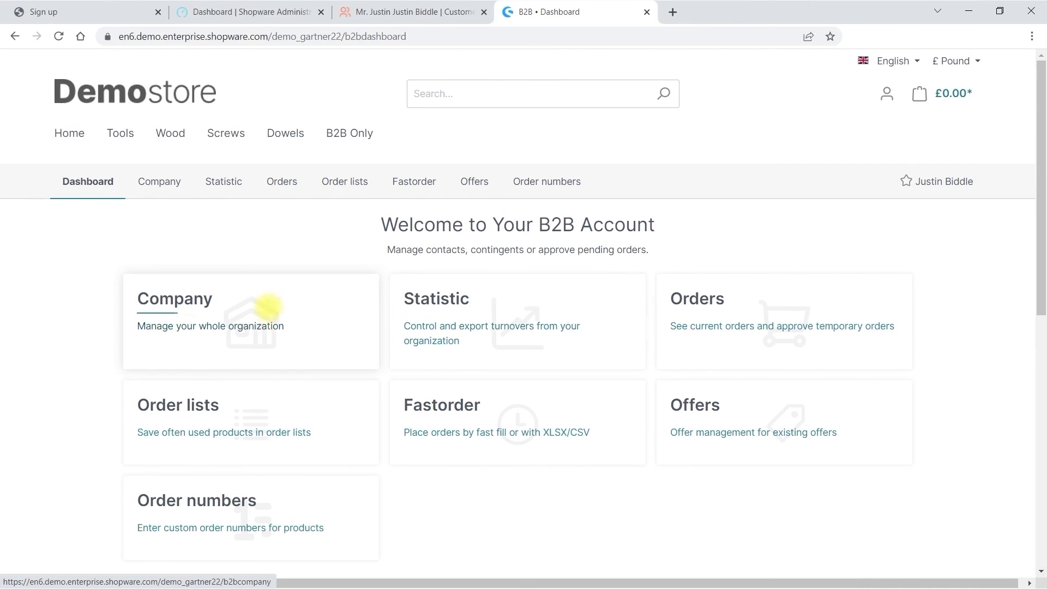
Open the Company card from the B2B account dashboard to view contact management
left_click(187, 299)
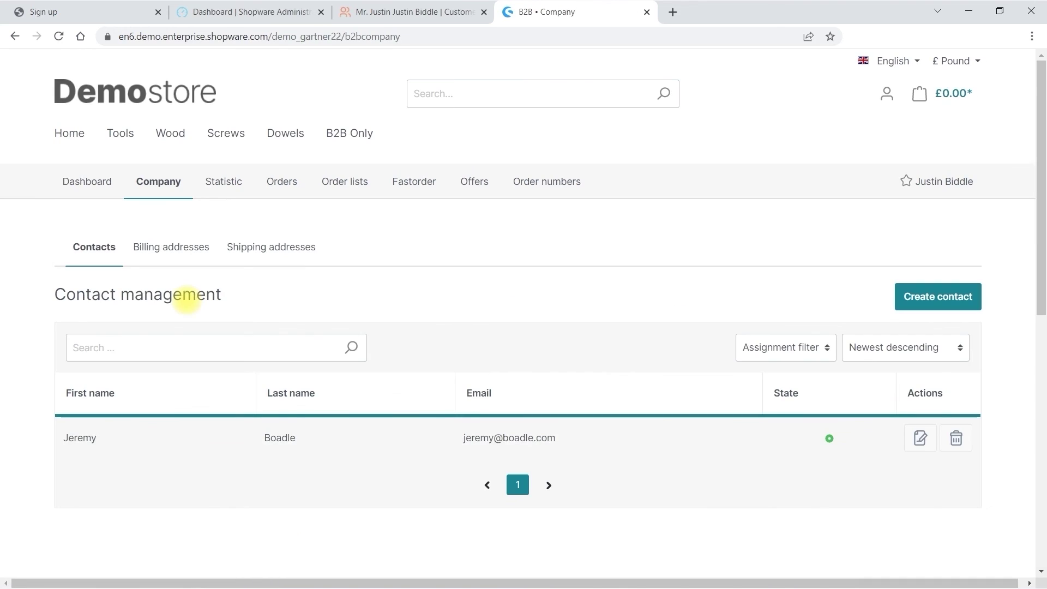